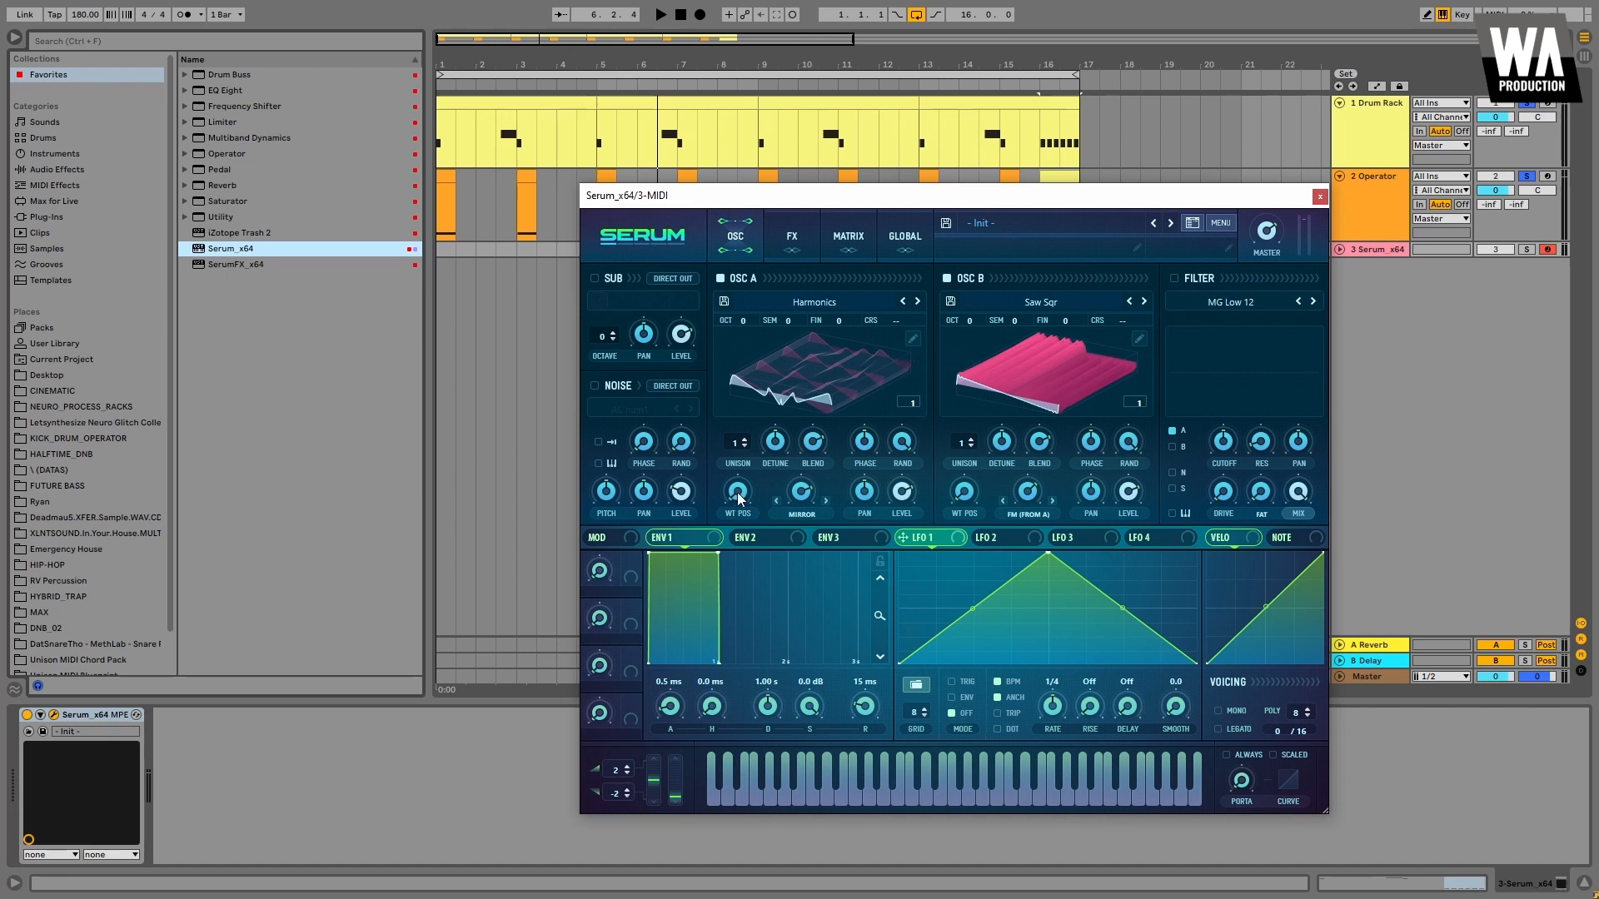
- Raise OSC A's wavetable position and modulate both oscillators' wavetable positions and OSC B's level with LFO 1, using 75 for the level
drag(738, 498, 747, 442)
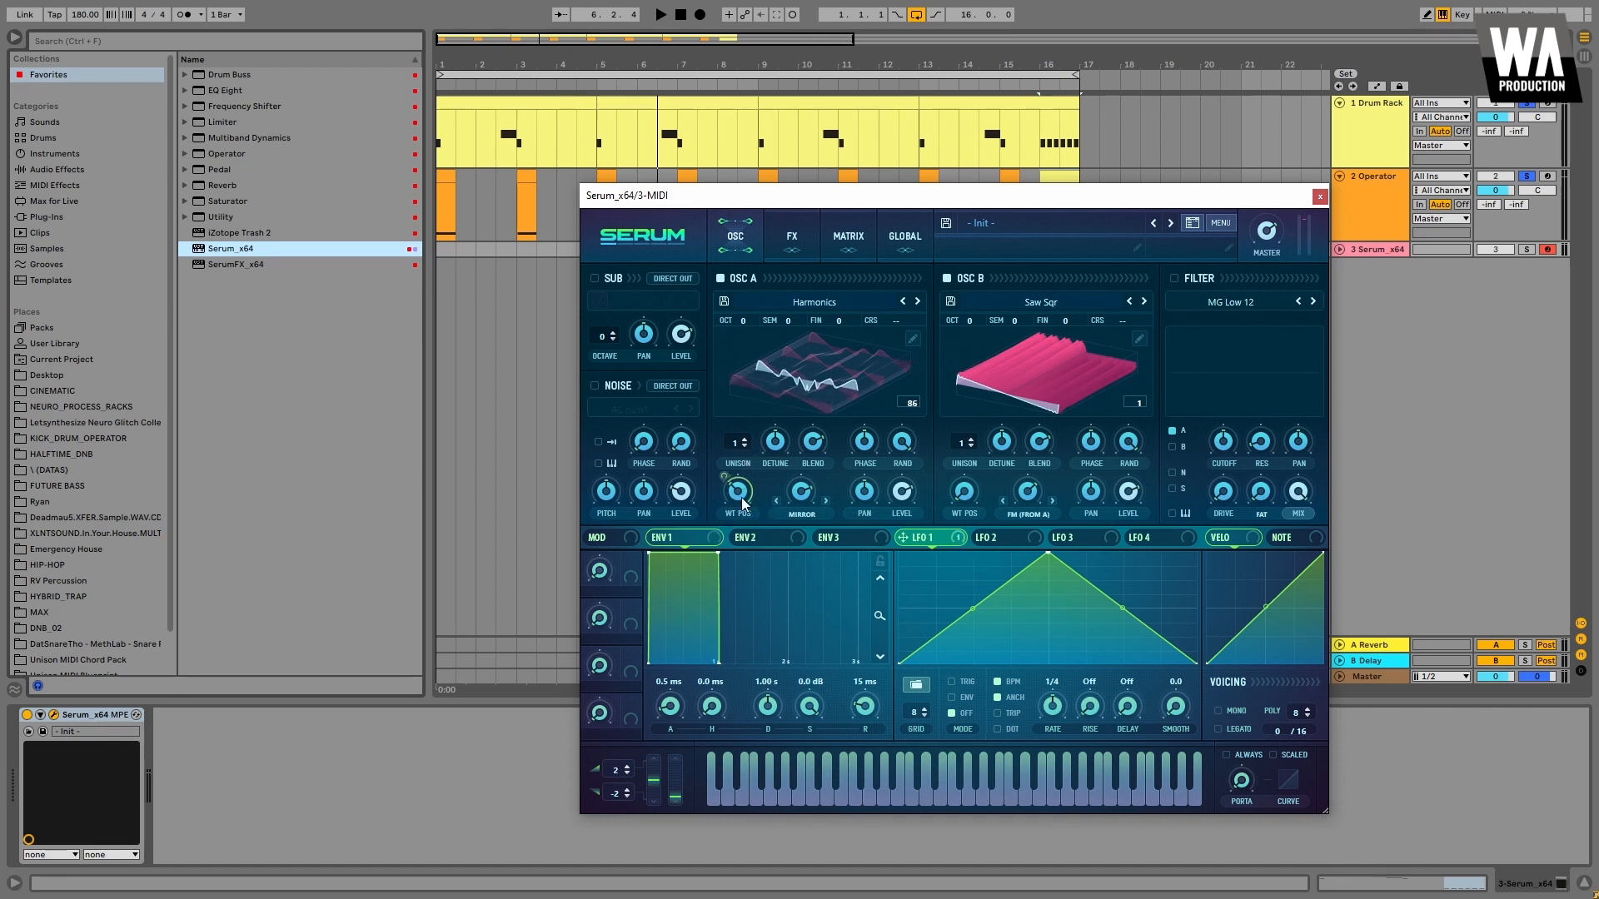
drag(743, 503, 744, 508)
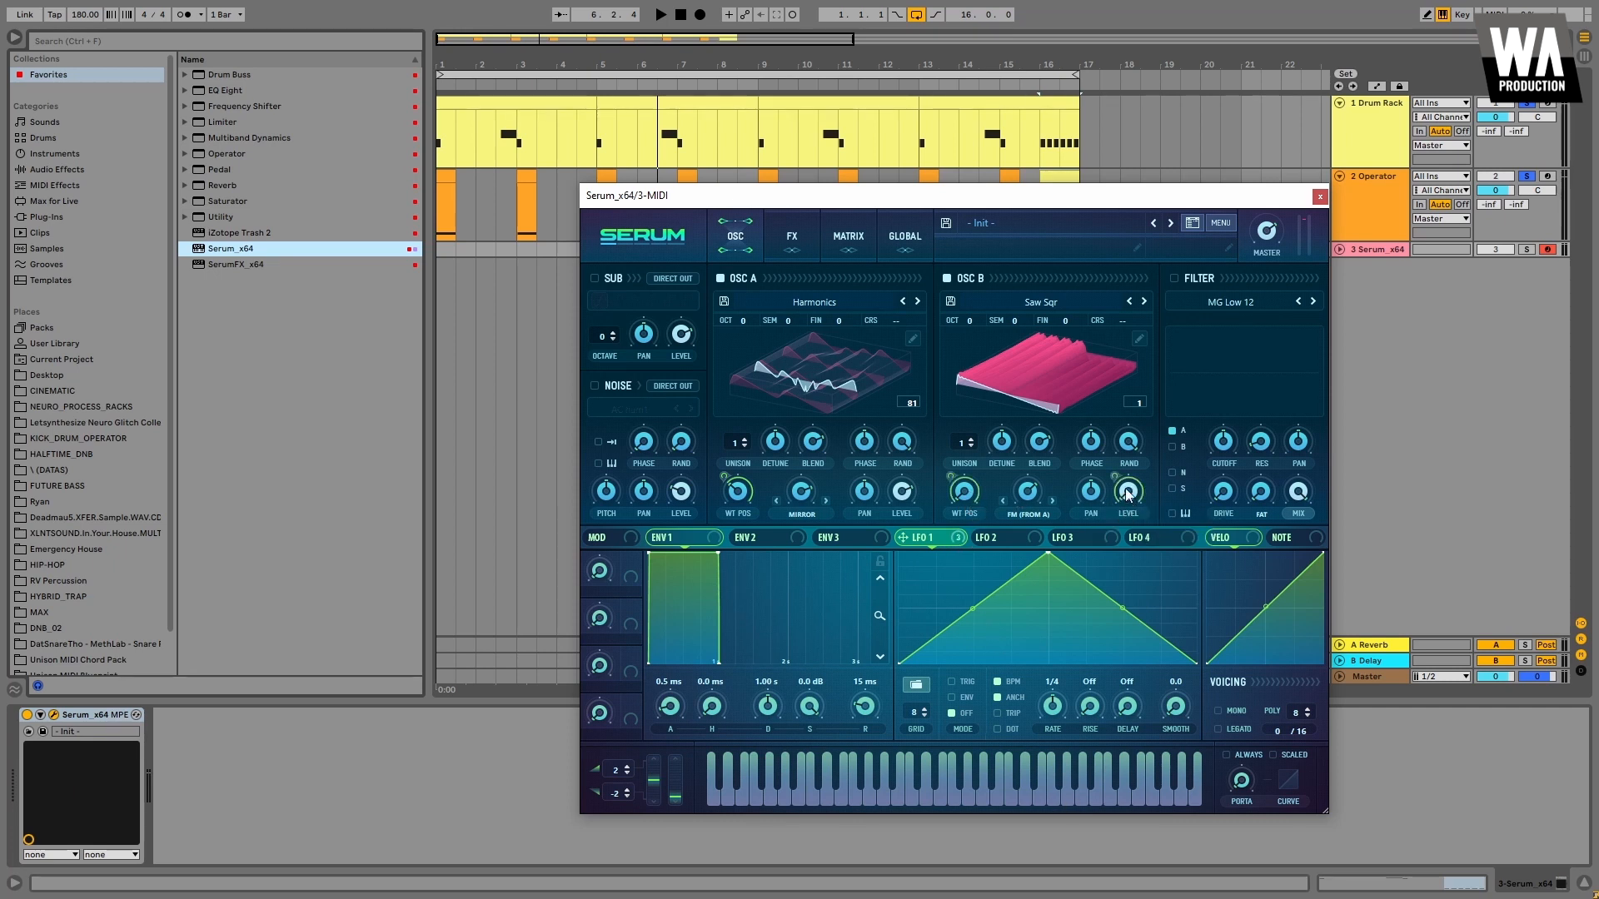
drag(1125, 478, 1123, 481)
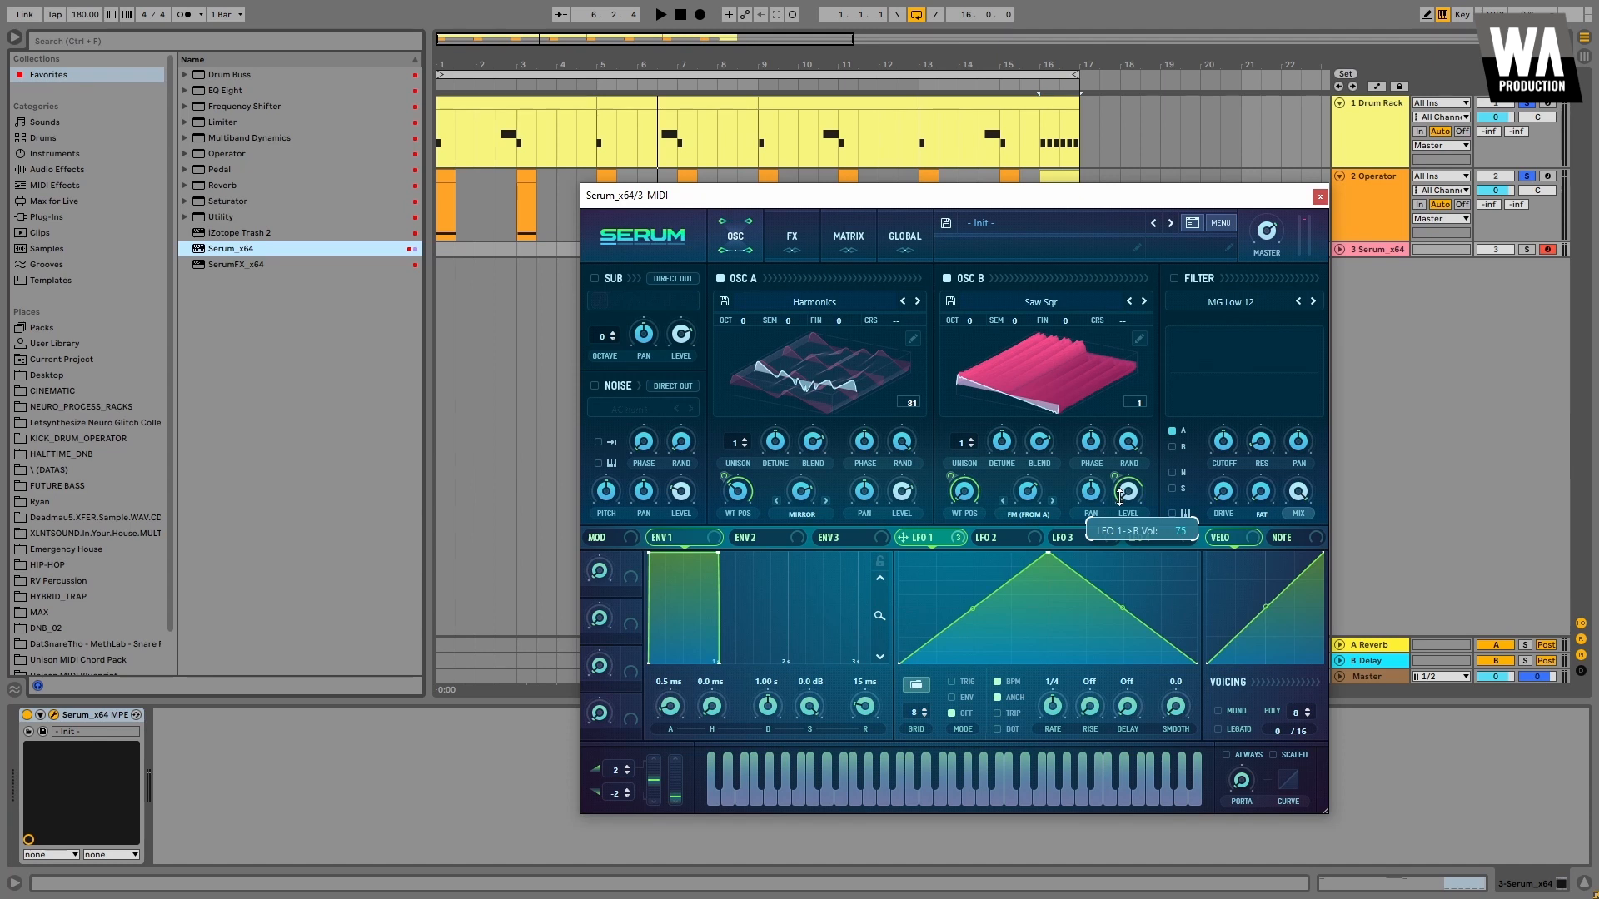
- Assign LFO 1 to OSC B's FM (From A) warp with a modulation amount of about -19
click(1527, 177)
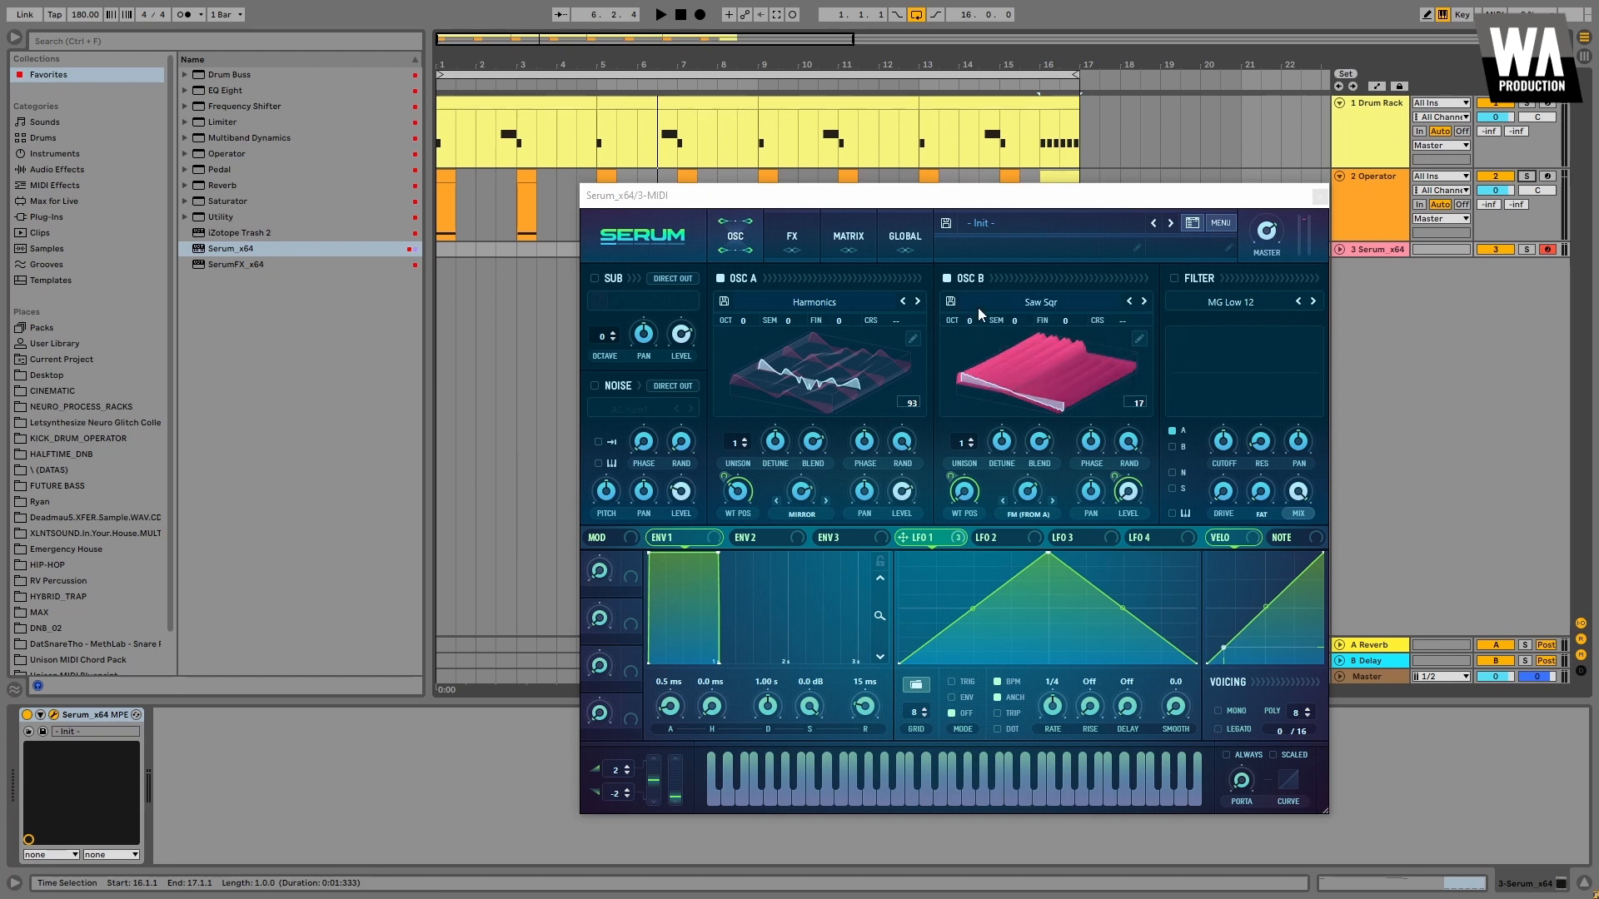
click(940, 200)
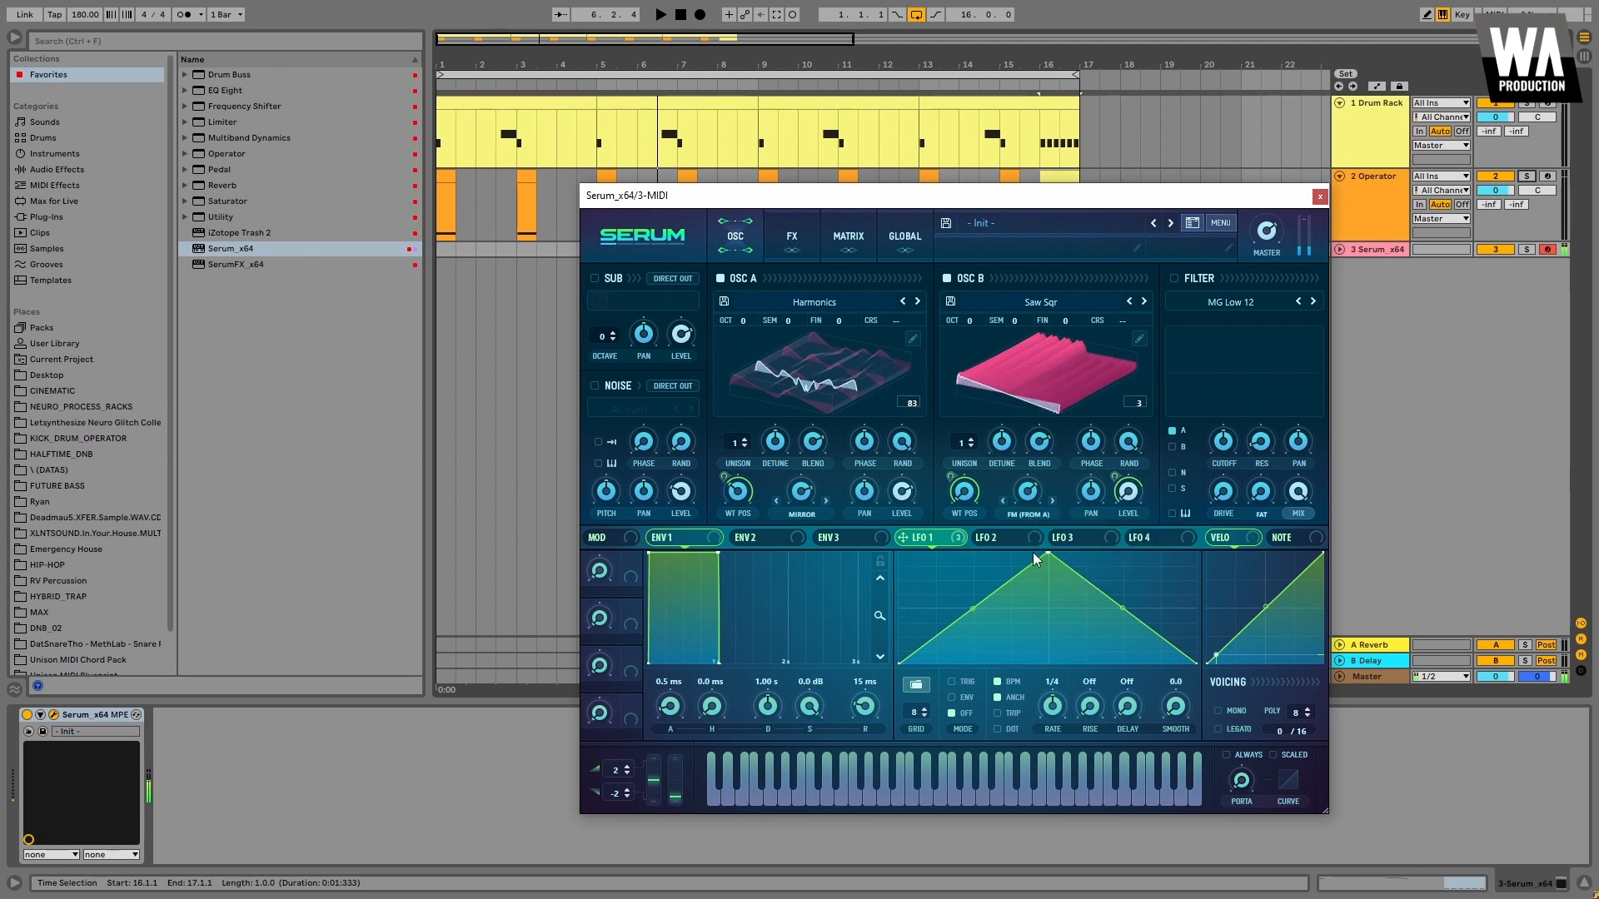
drag(955, 543, 1010, 517)
mouse_move(1031, 503)
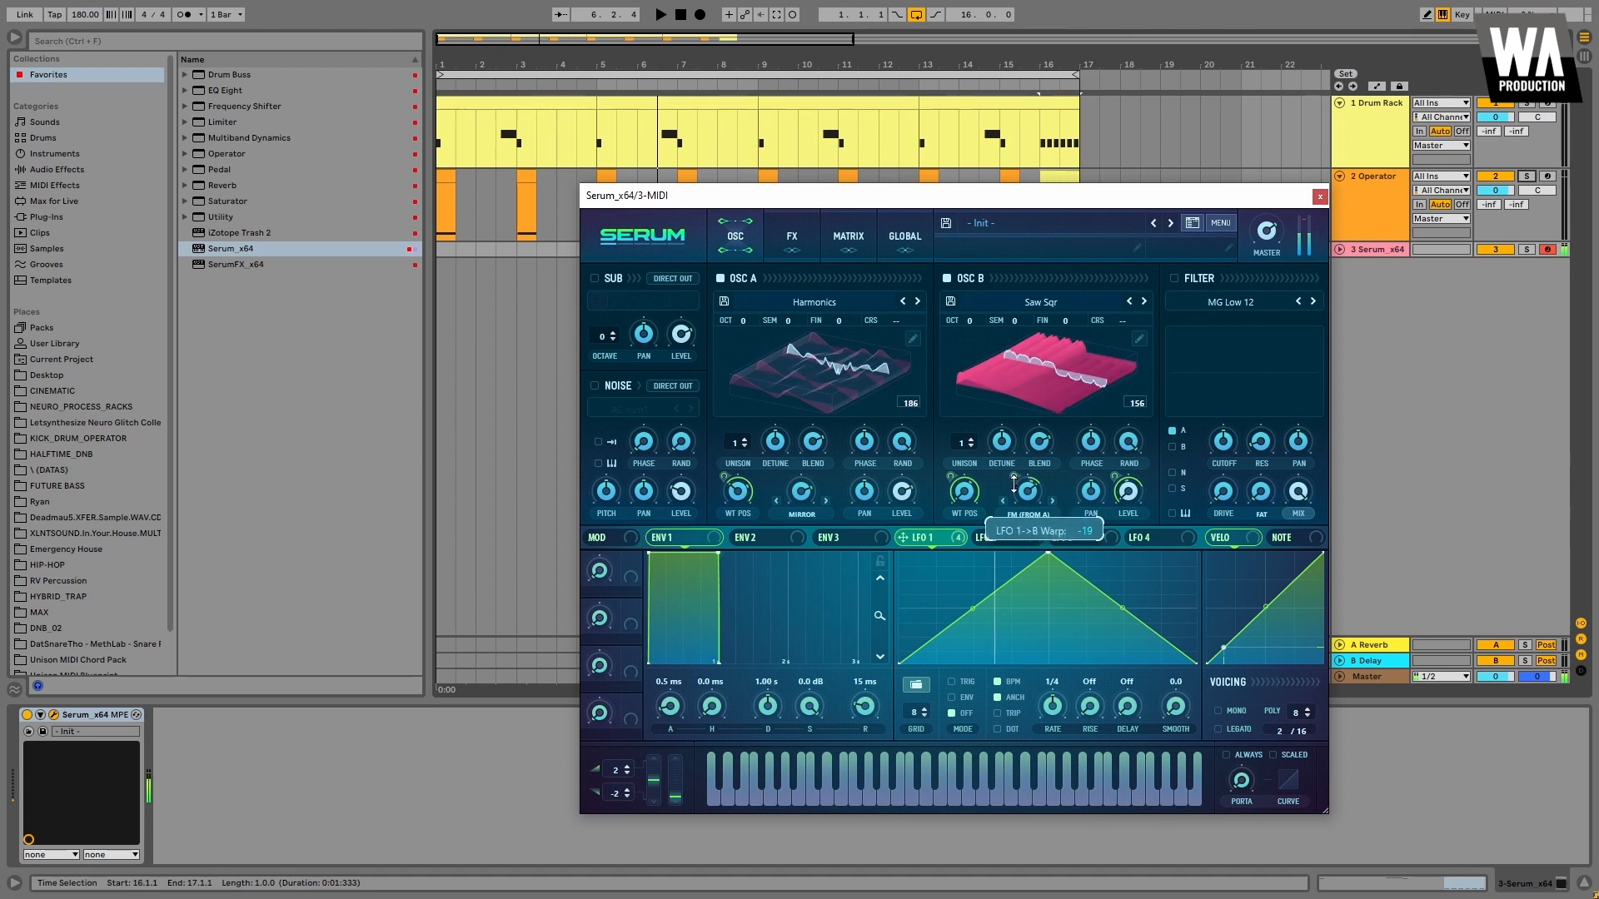
drag(1013, 480, 1014, 485)
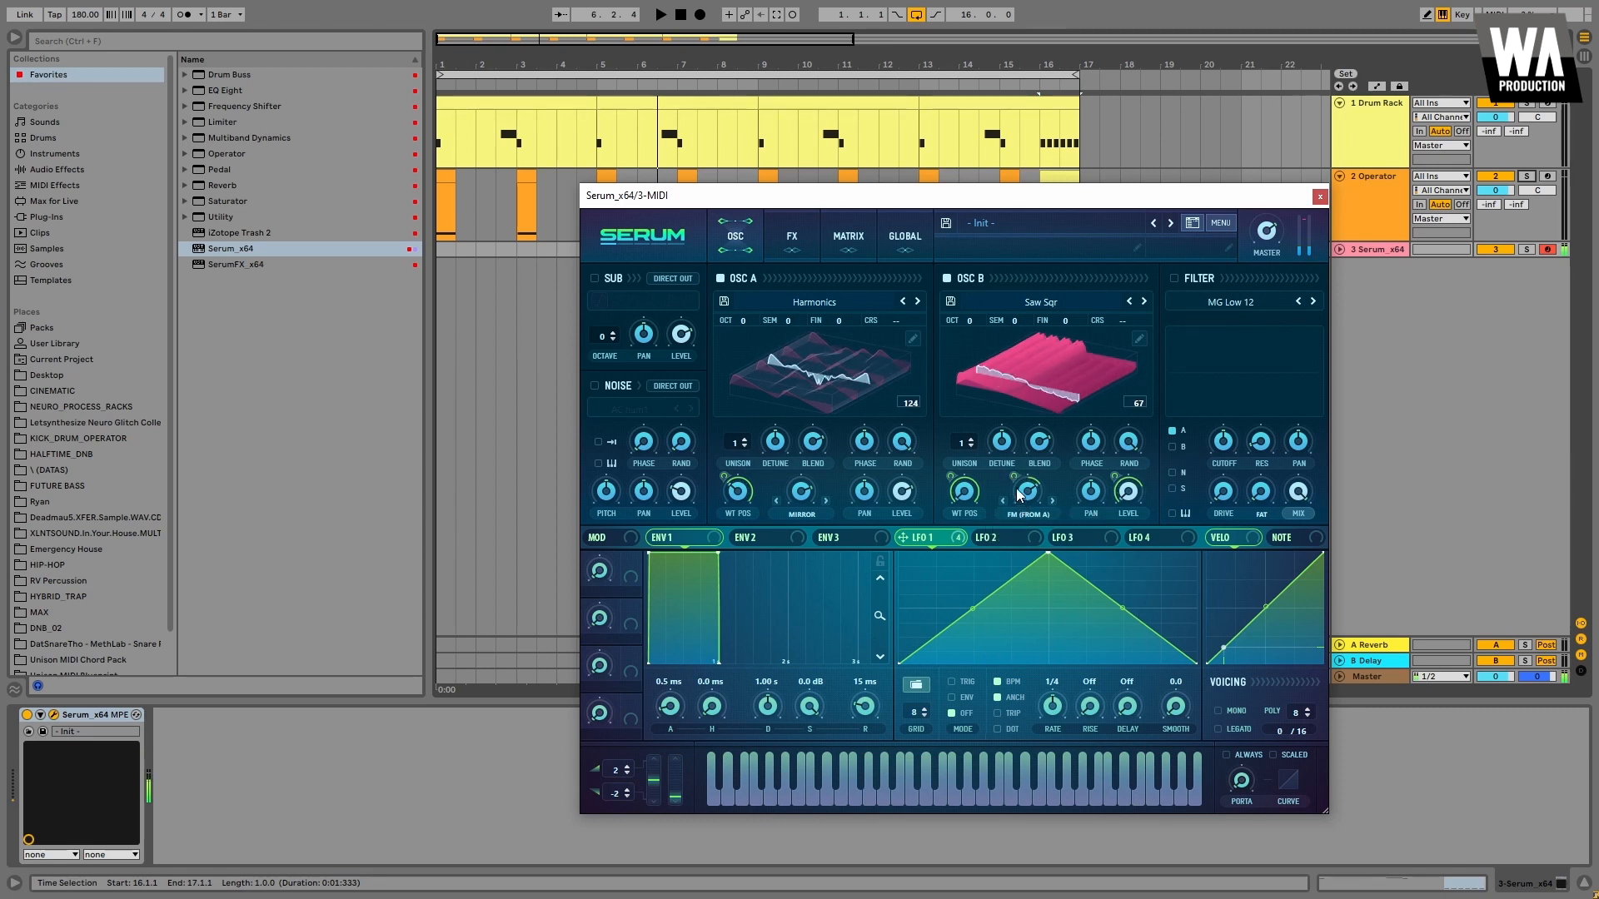
- Set OSC B to 3 unison voices with less detune, and OSC A to 5 unison voices
click(971, 439)
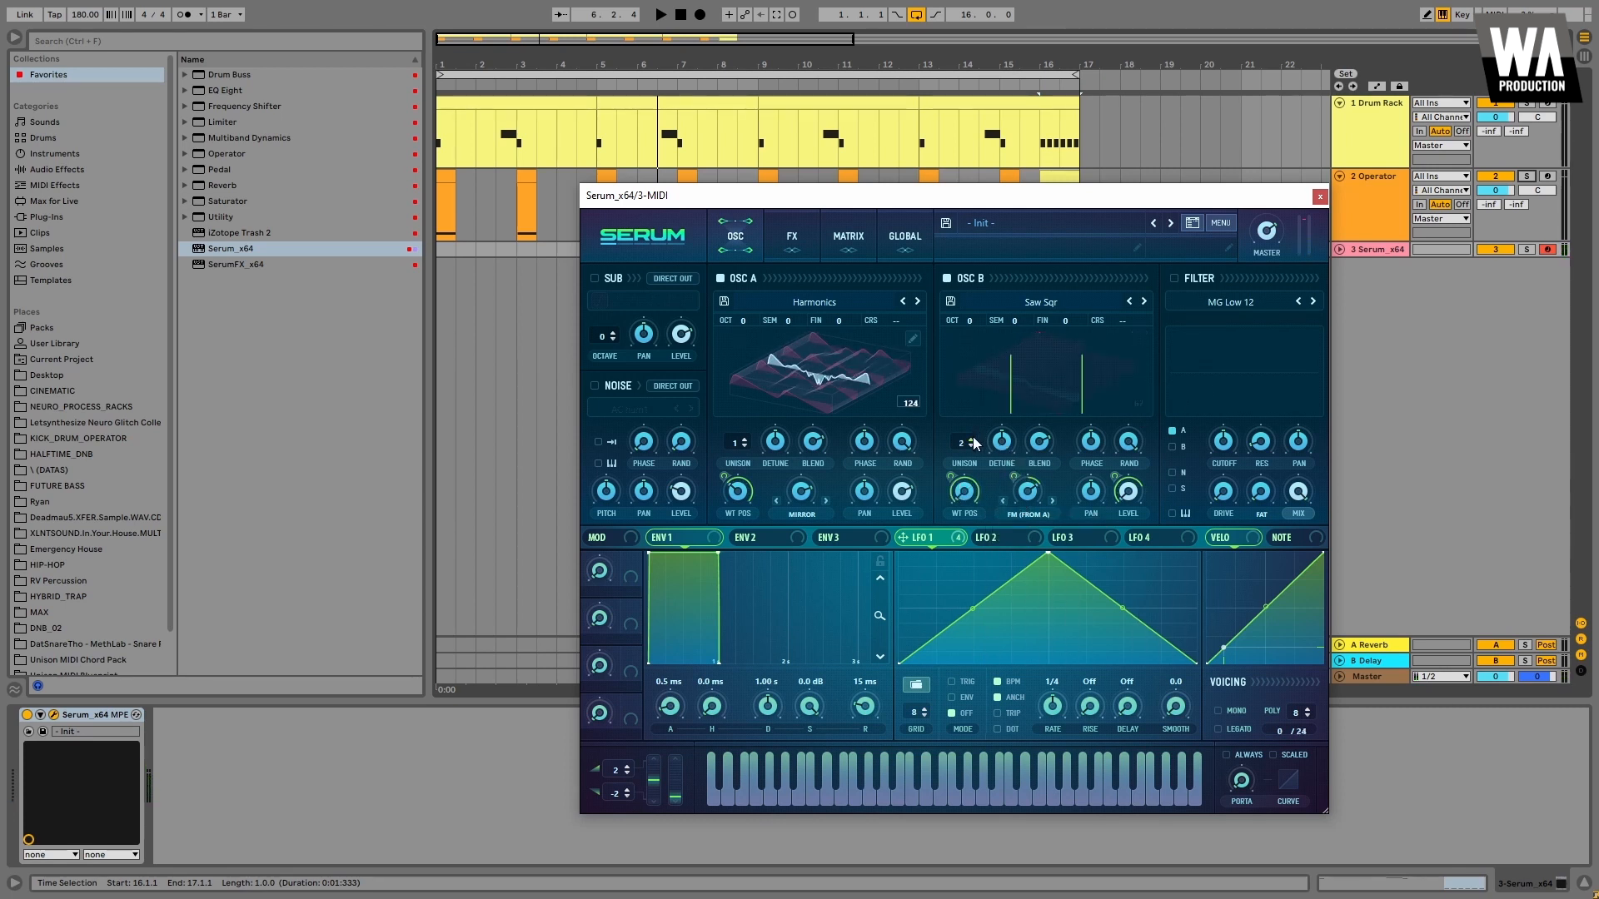
click(972, 439)
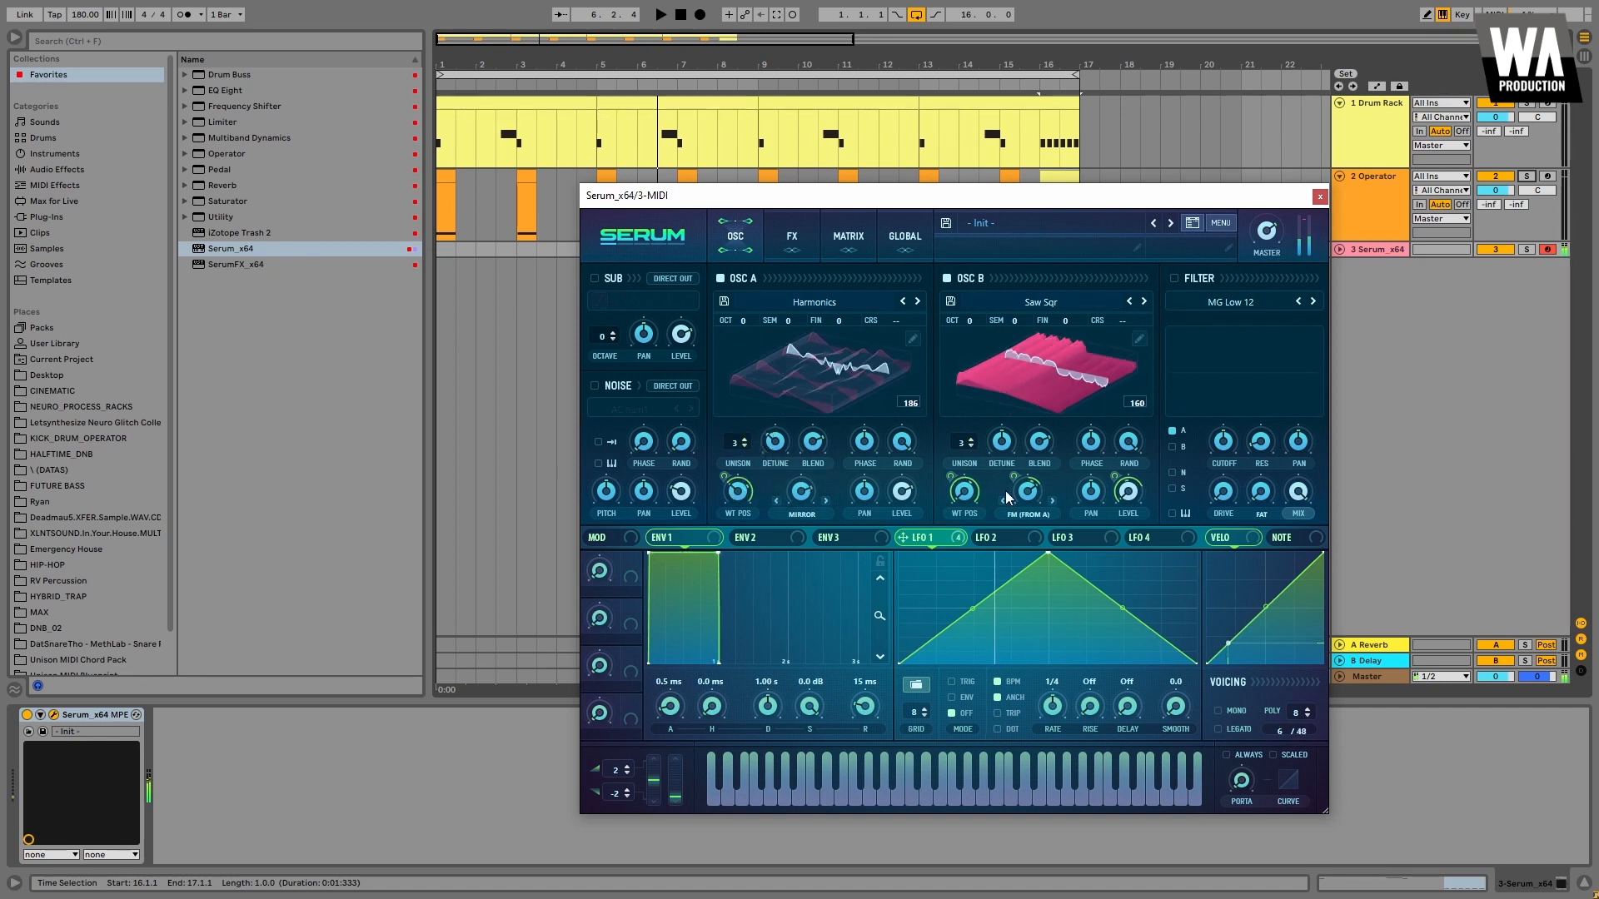
drag(1001, 443, 1000, 482)
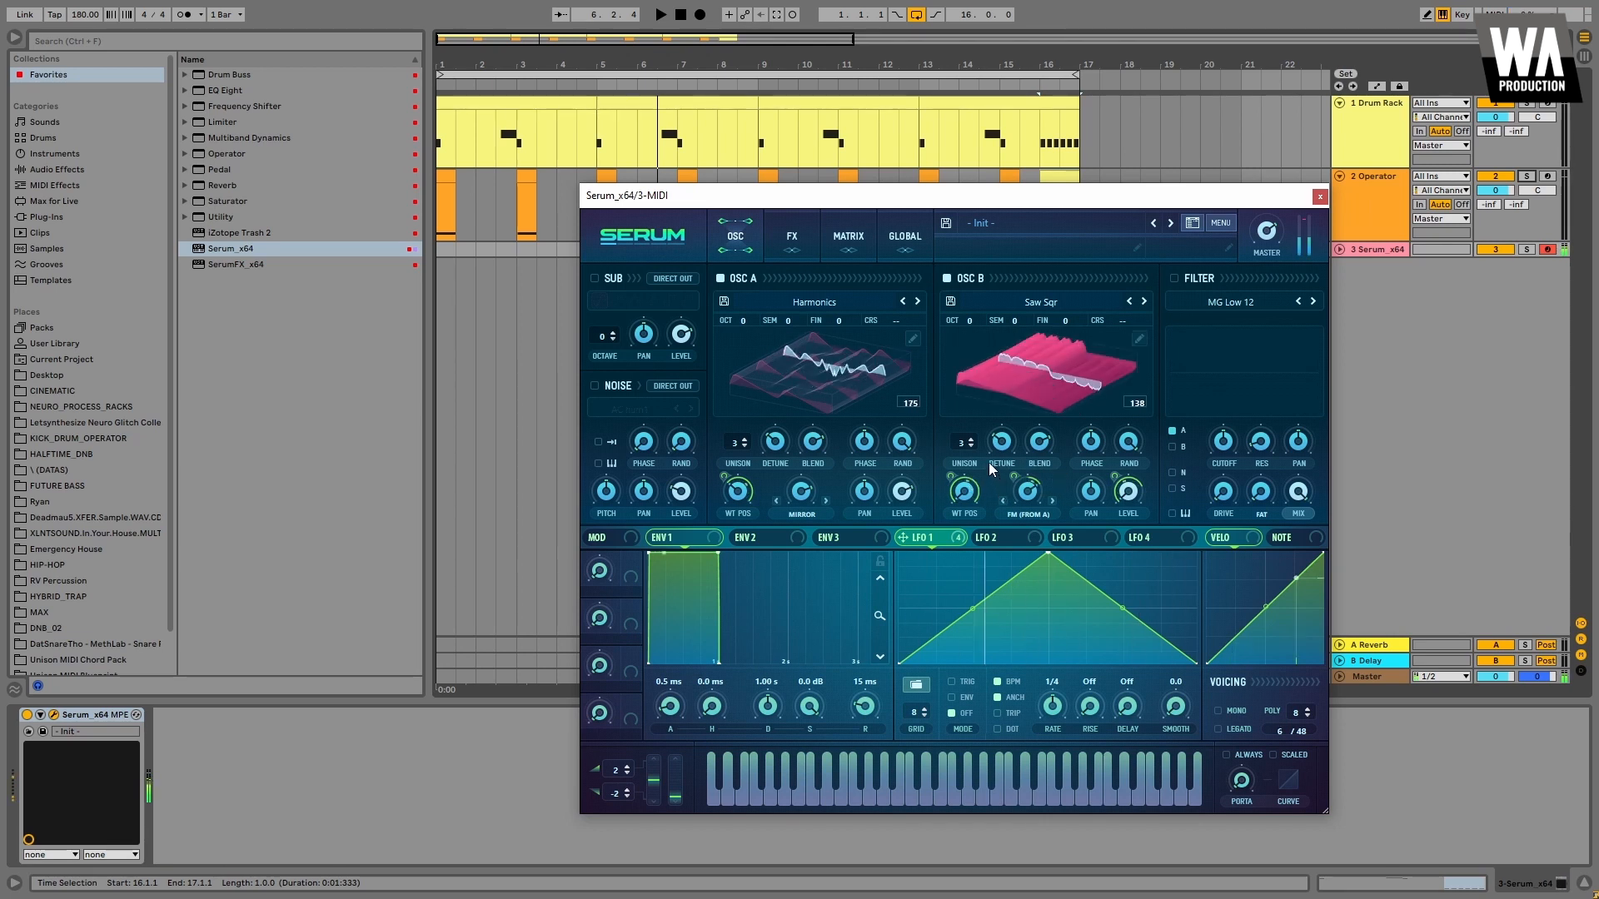
click(741, 443)
click(740, 443)
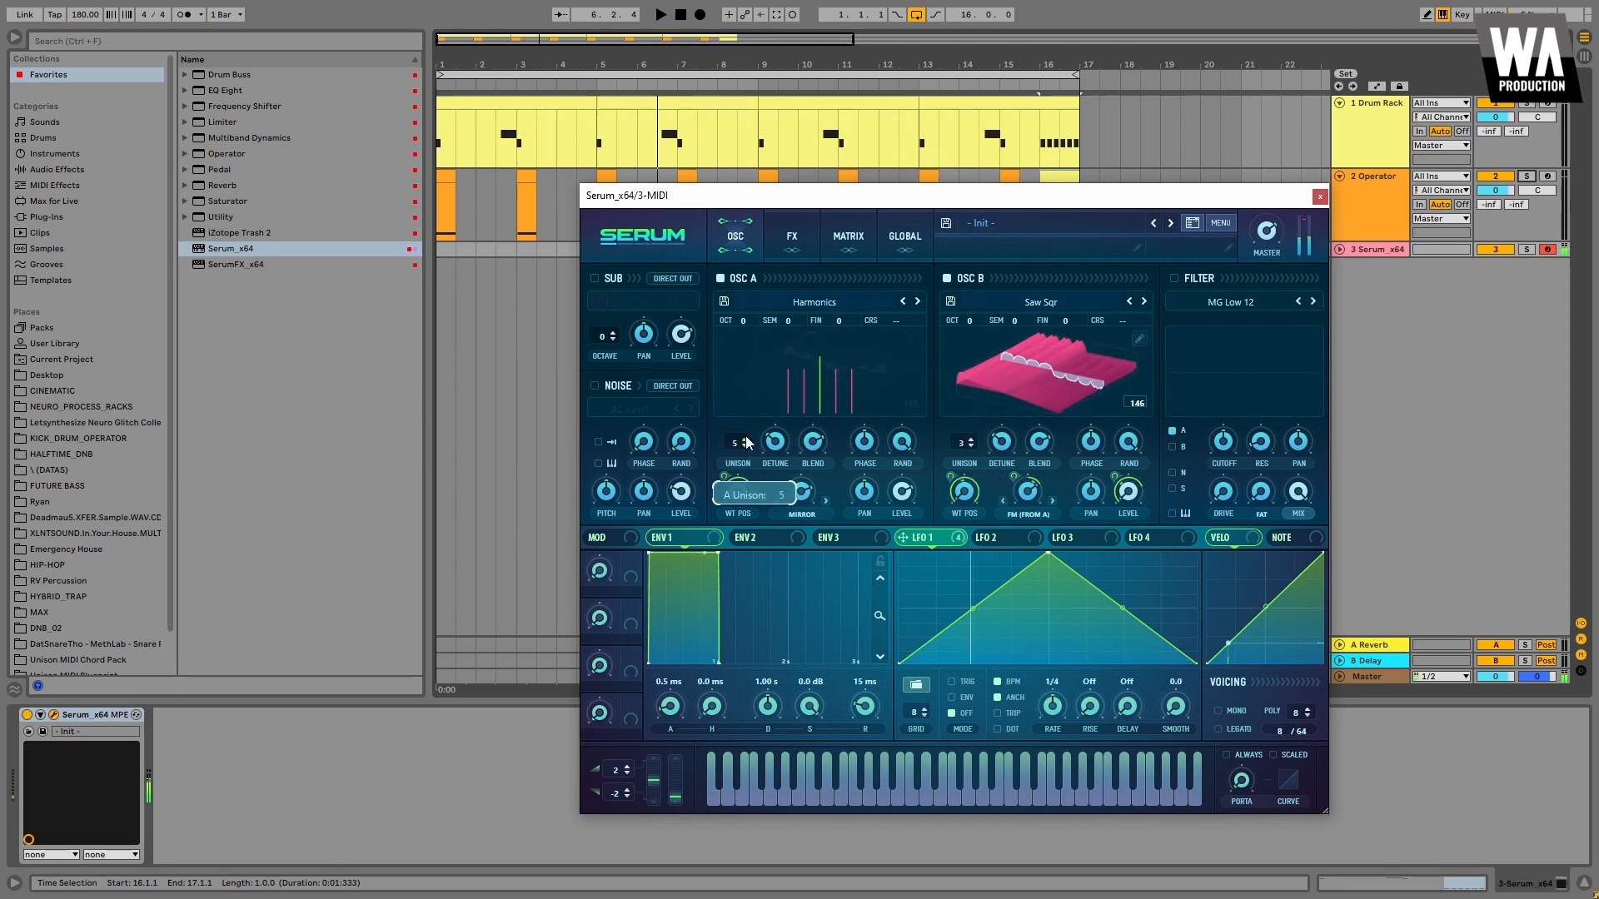
- Enable the filter with the B/P/N 24 type and lower its cutoff
click(1174, 279)
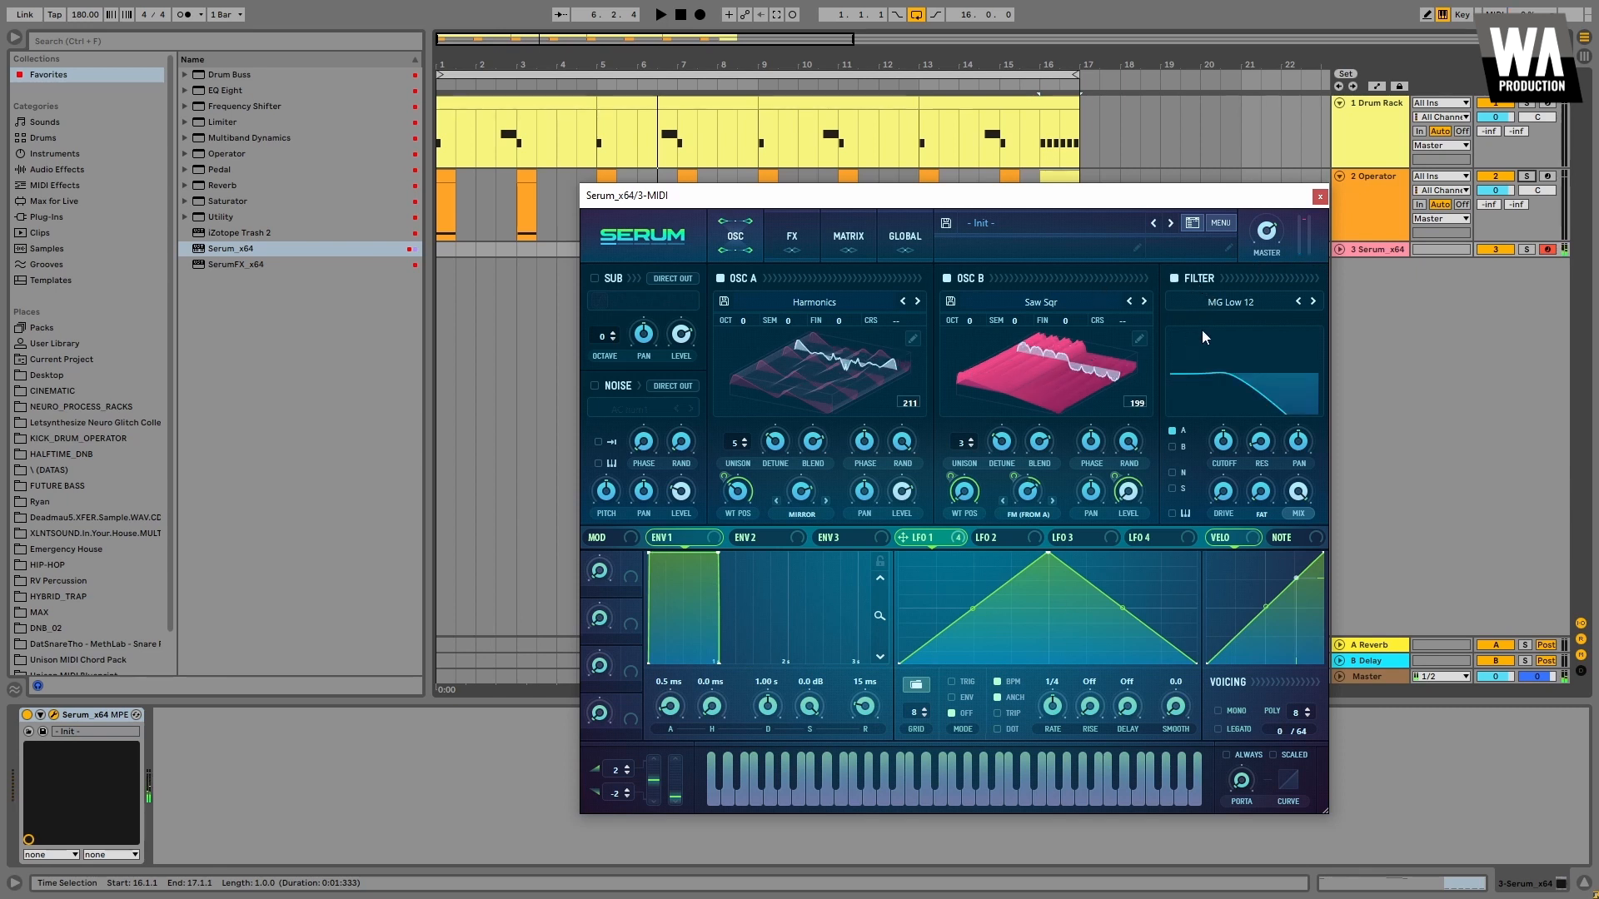
click(1230, 301)
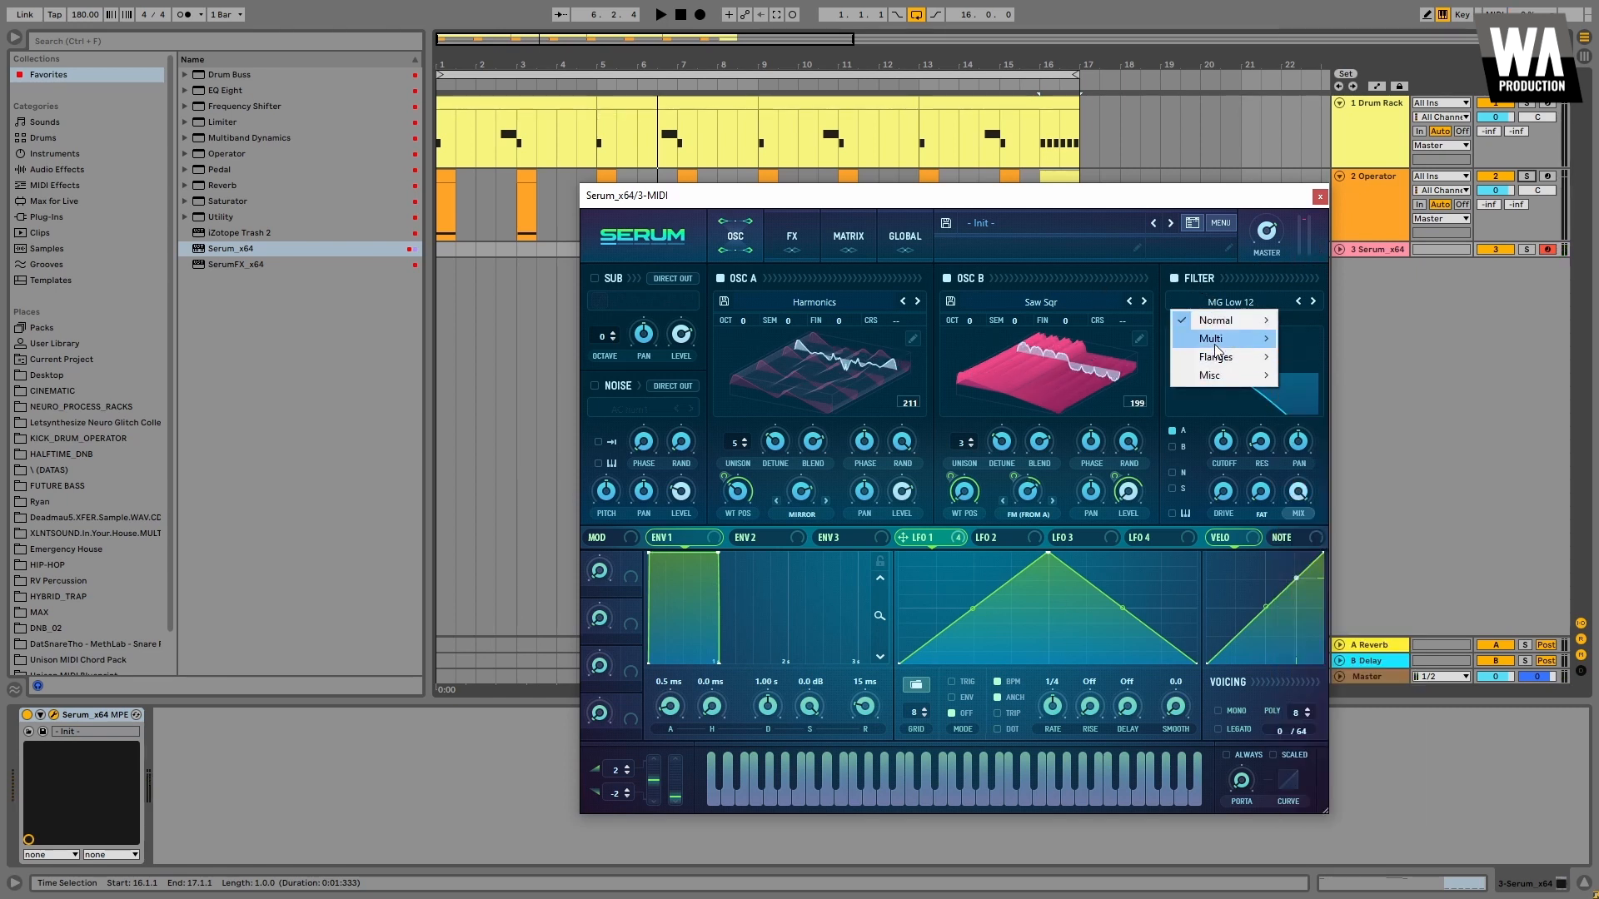
mouse_move(1218, 343)
click(1332, 703)
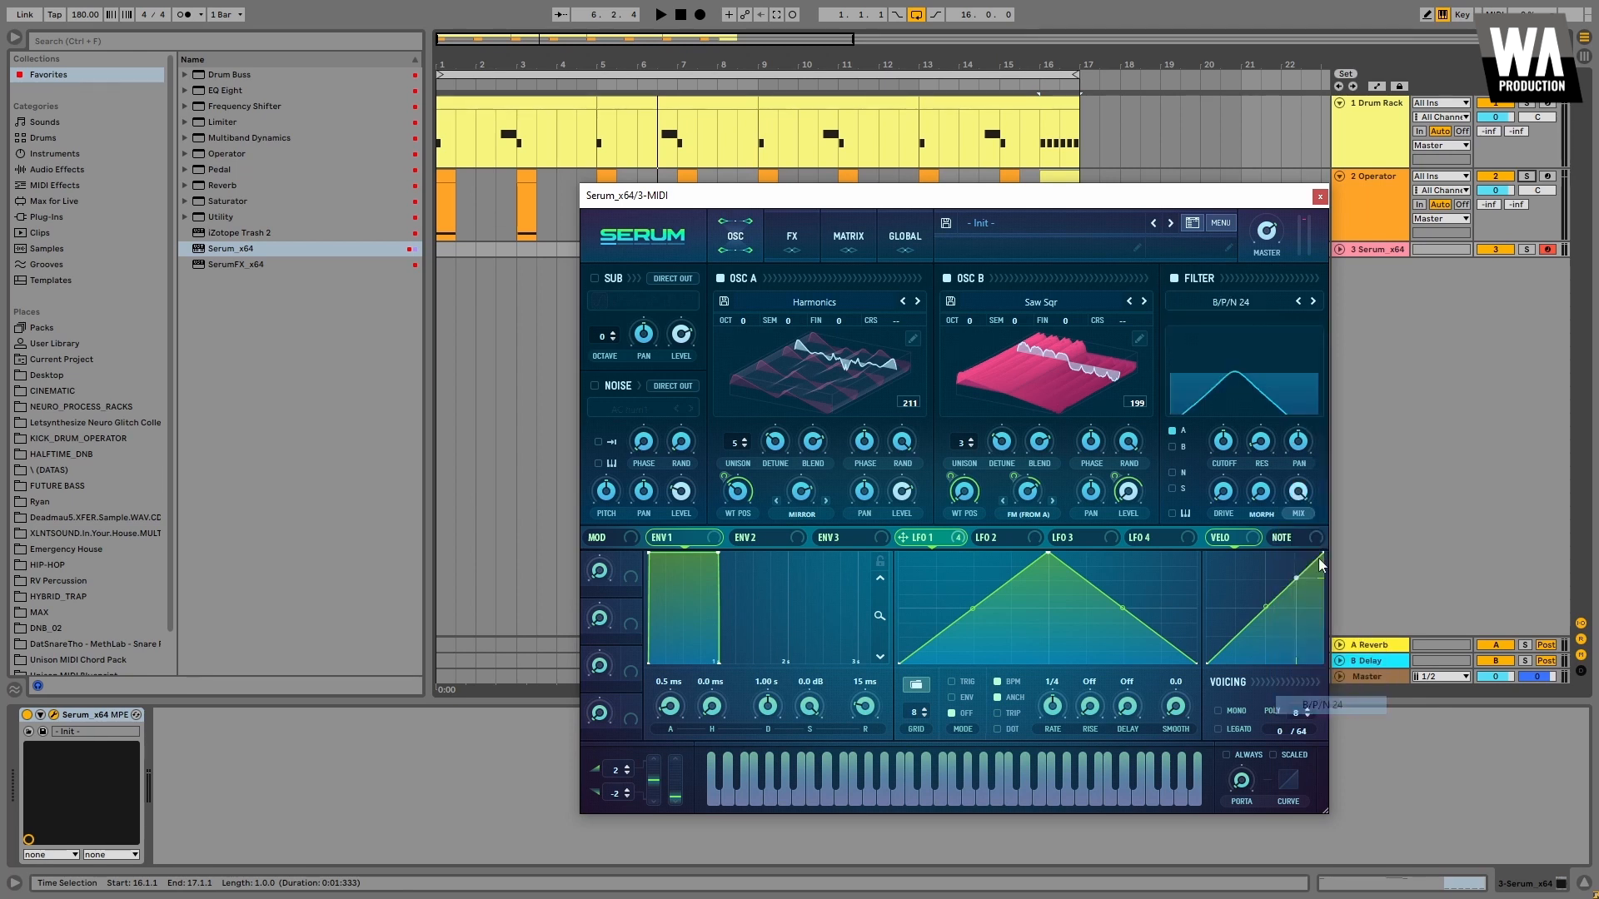
drag(1224, 441, 1237, 523)
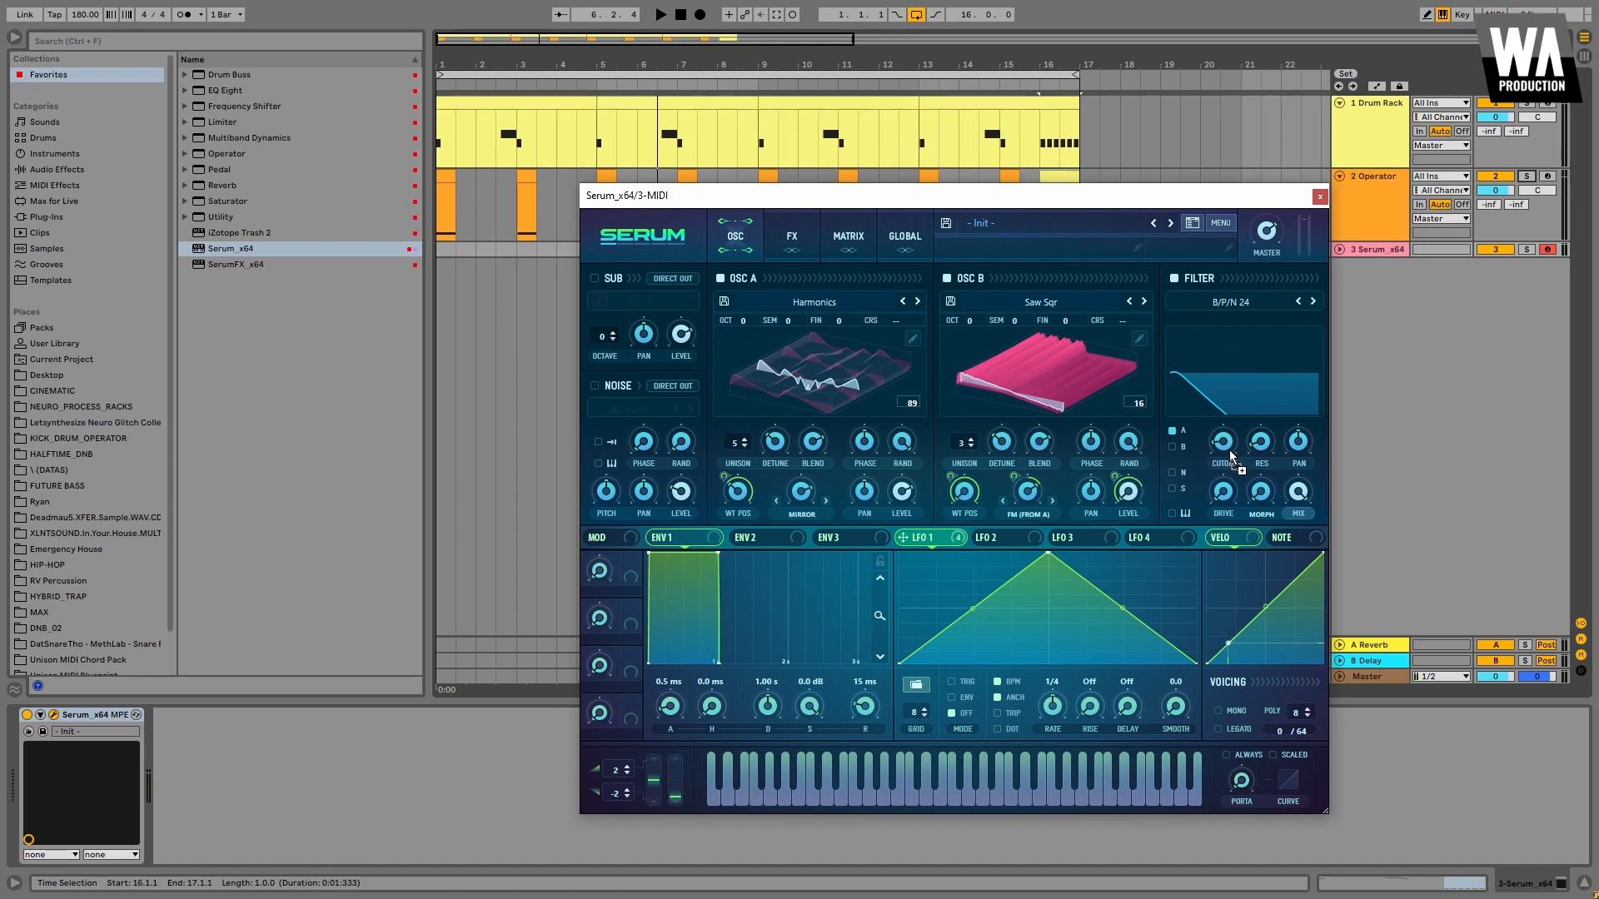
- Enable the sub oscillator and modulate the filter cutoff, filter drive and sub level with LFO 1
drag(1230, 456, 1225, 446)
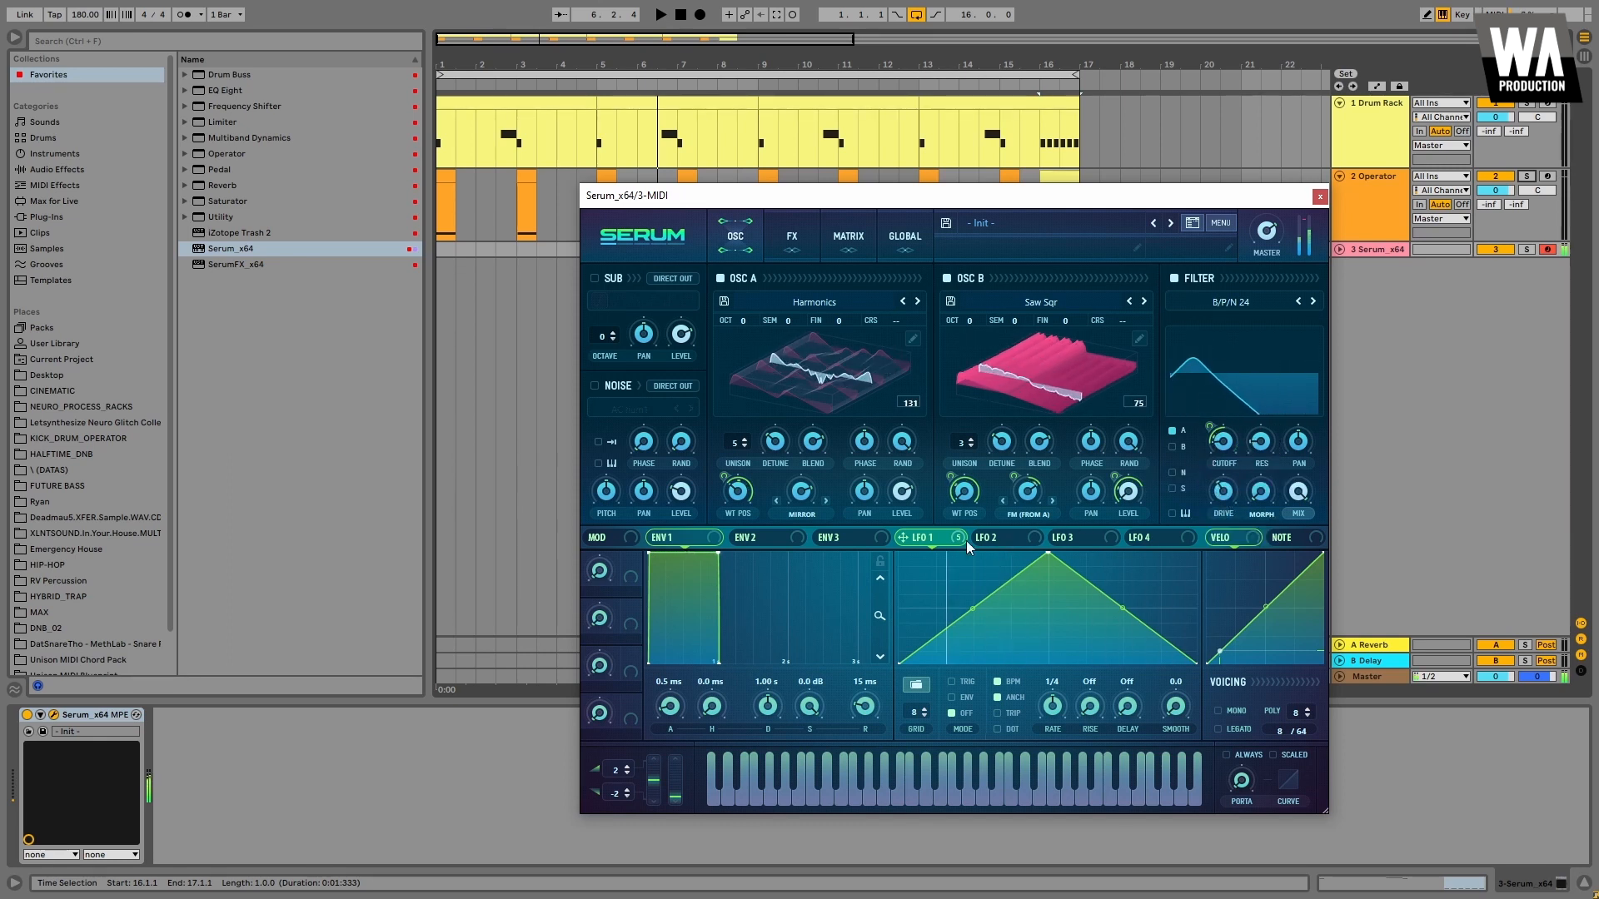
drag(966, 541, 1213, 482)
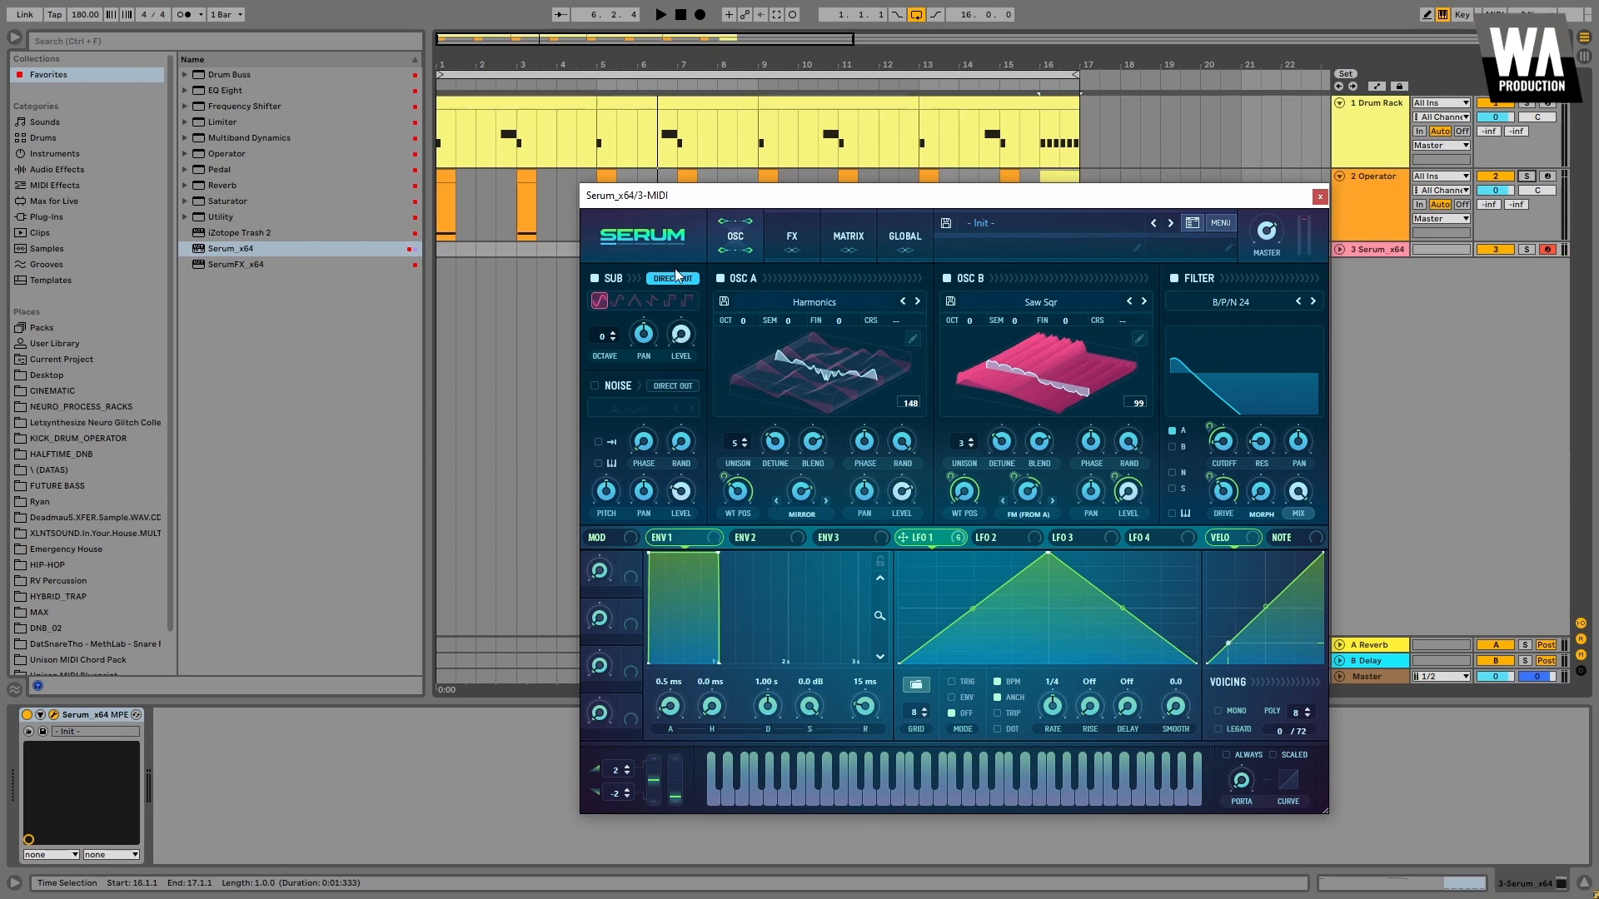
drag(944, 538, 681, 342)
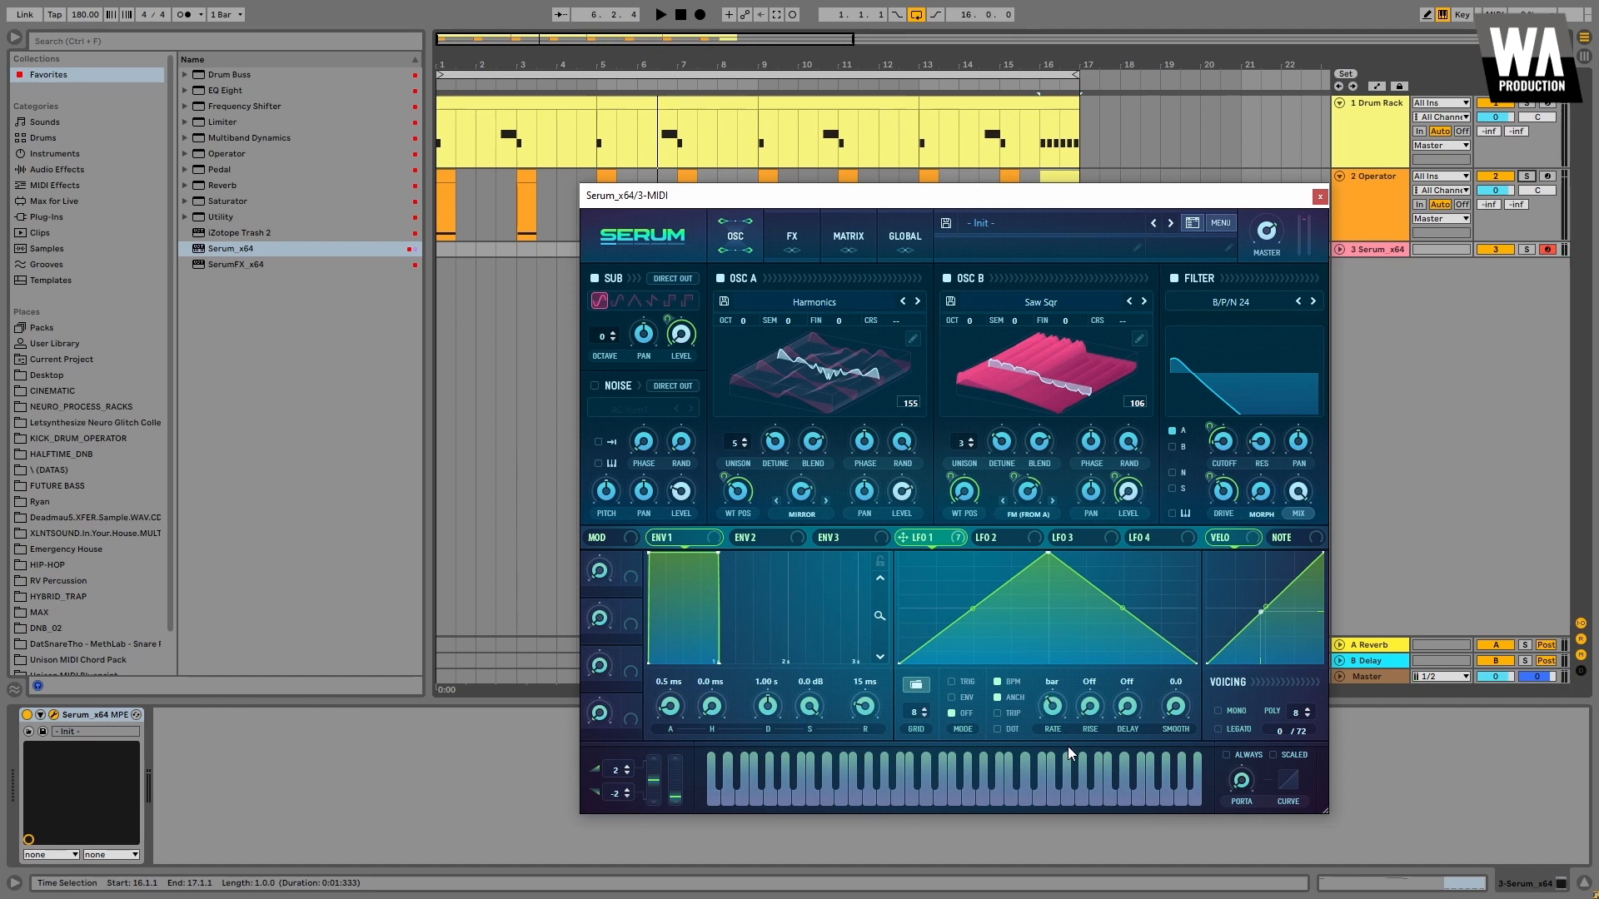
- Reshape LFO 1 with an early peak, a mid-height section of added points and a full-height end point
drag(1046, 553, 1156, 611)
double_click(1004, 580)
double_click(1069, 620)
double_click(1113, 621)
drag(1197, 663, 1199, 538)
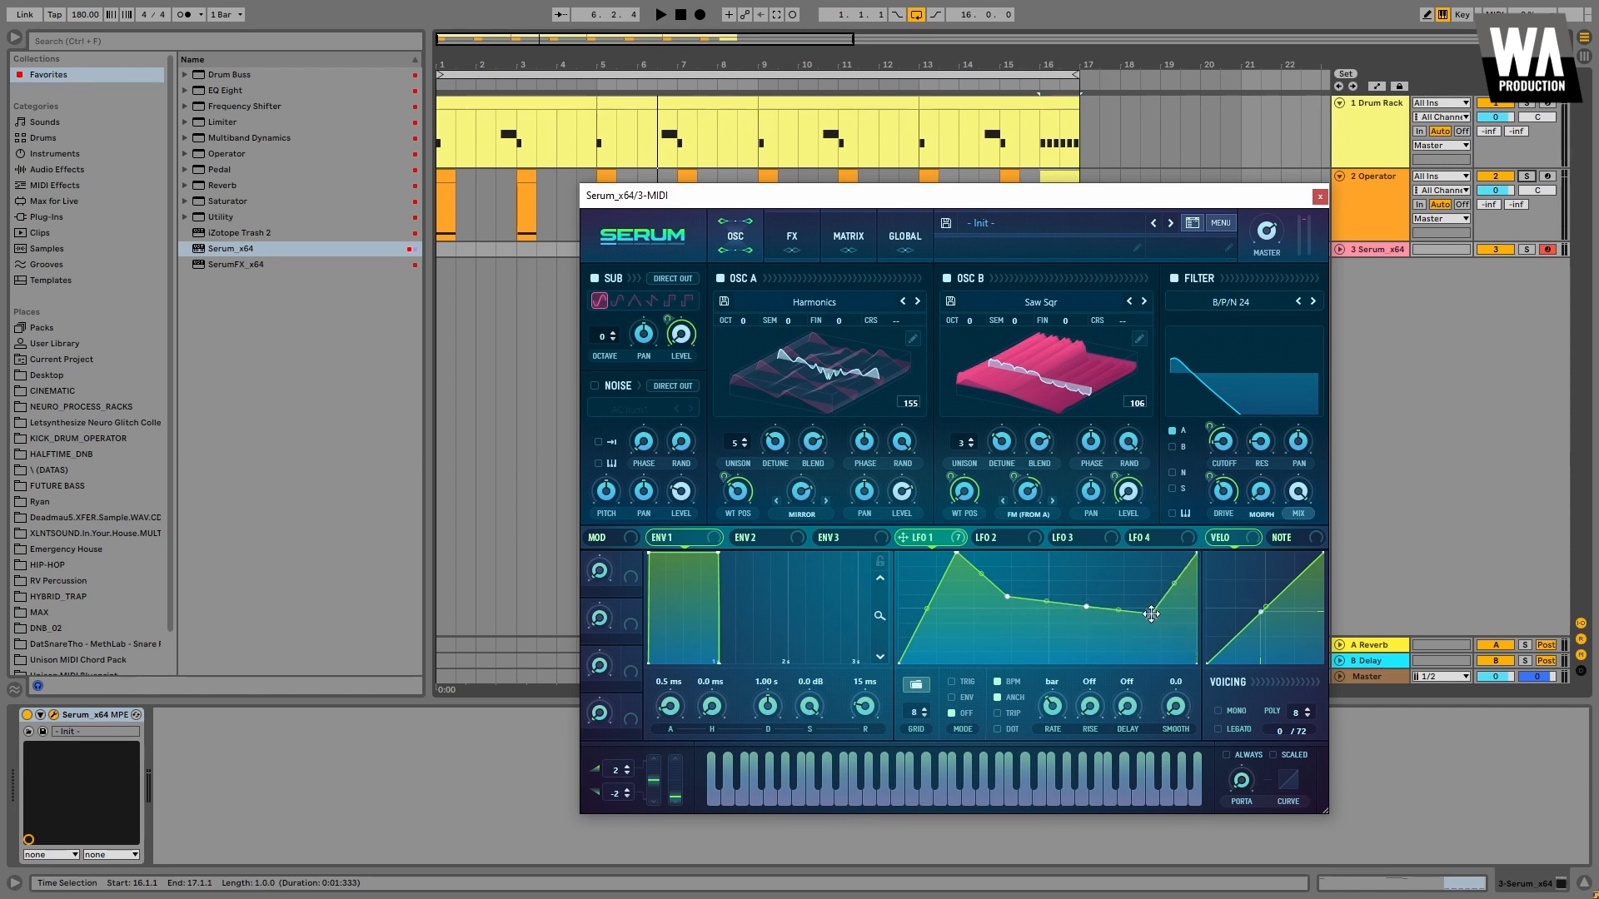
- Refine LFO 1's last mid-height point and add a point before the peak, pulled down to the bottom for a low start
drag(1151, 614, 1147, 602)
double_click(934, 594)
drag(935, 594, 927, 664)
mouse_move(899, 663)
mouse_down()
mouse_move(899, 605)
mouse_move(912, 654)
mouse_up()
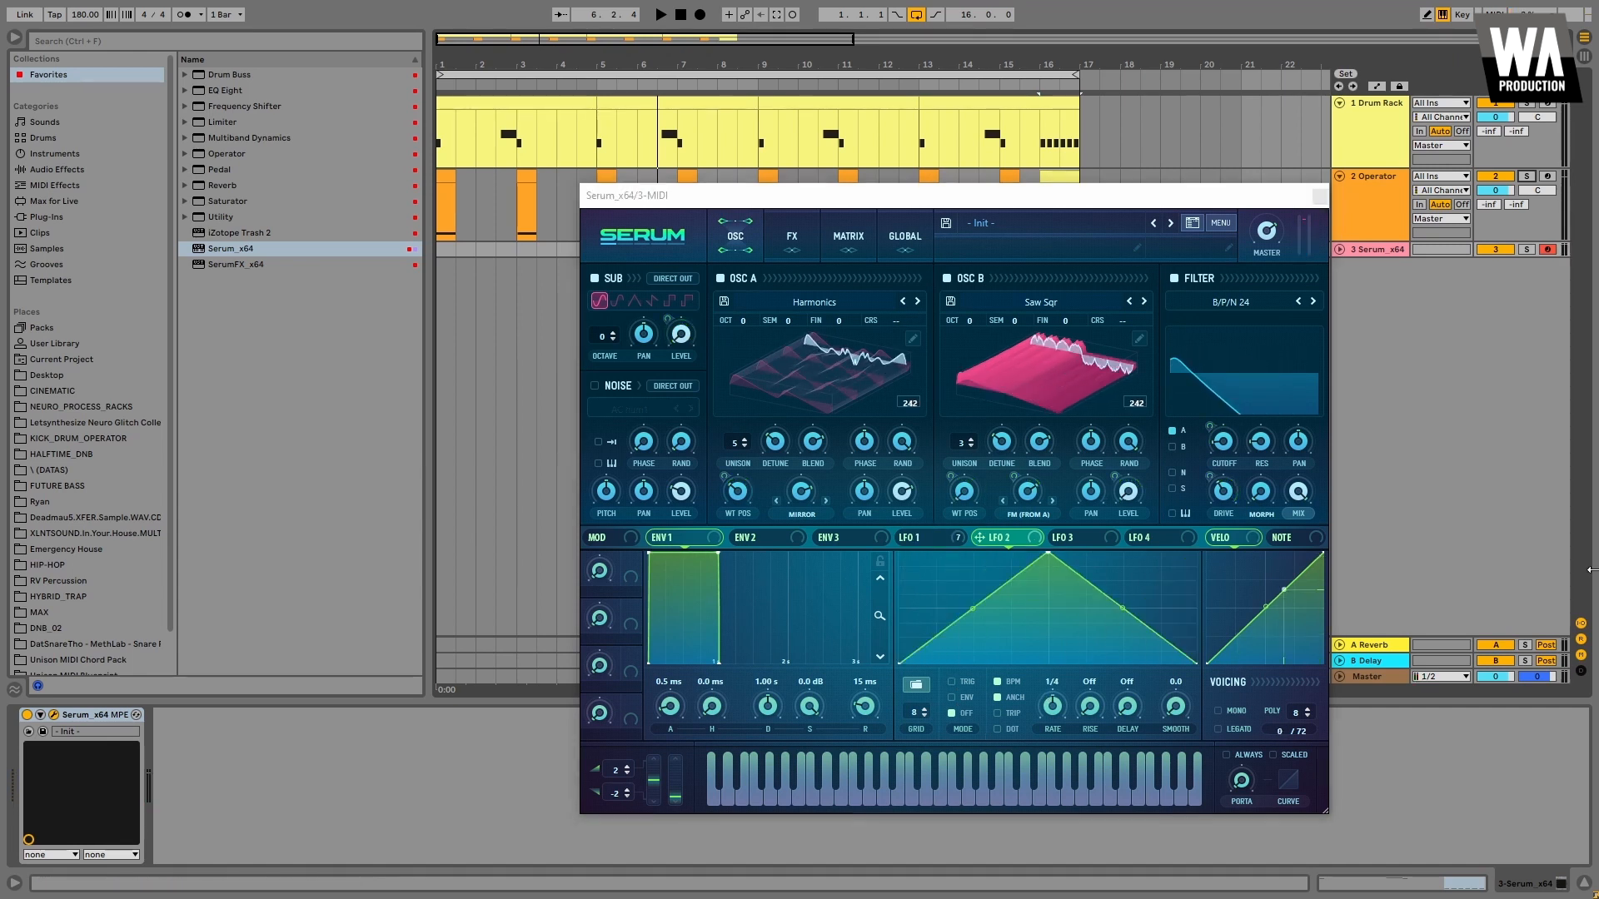
- Add a modulation matrix routing from LFO 2 to the global master tuning (Mast.Tun)
click(1026, 535)
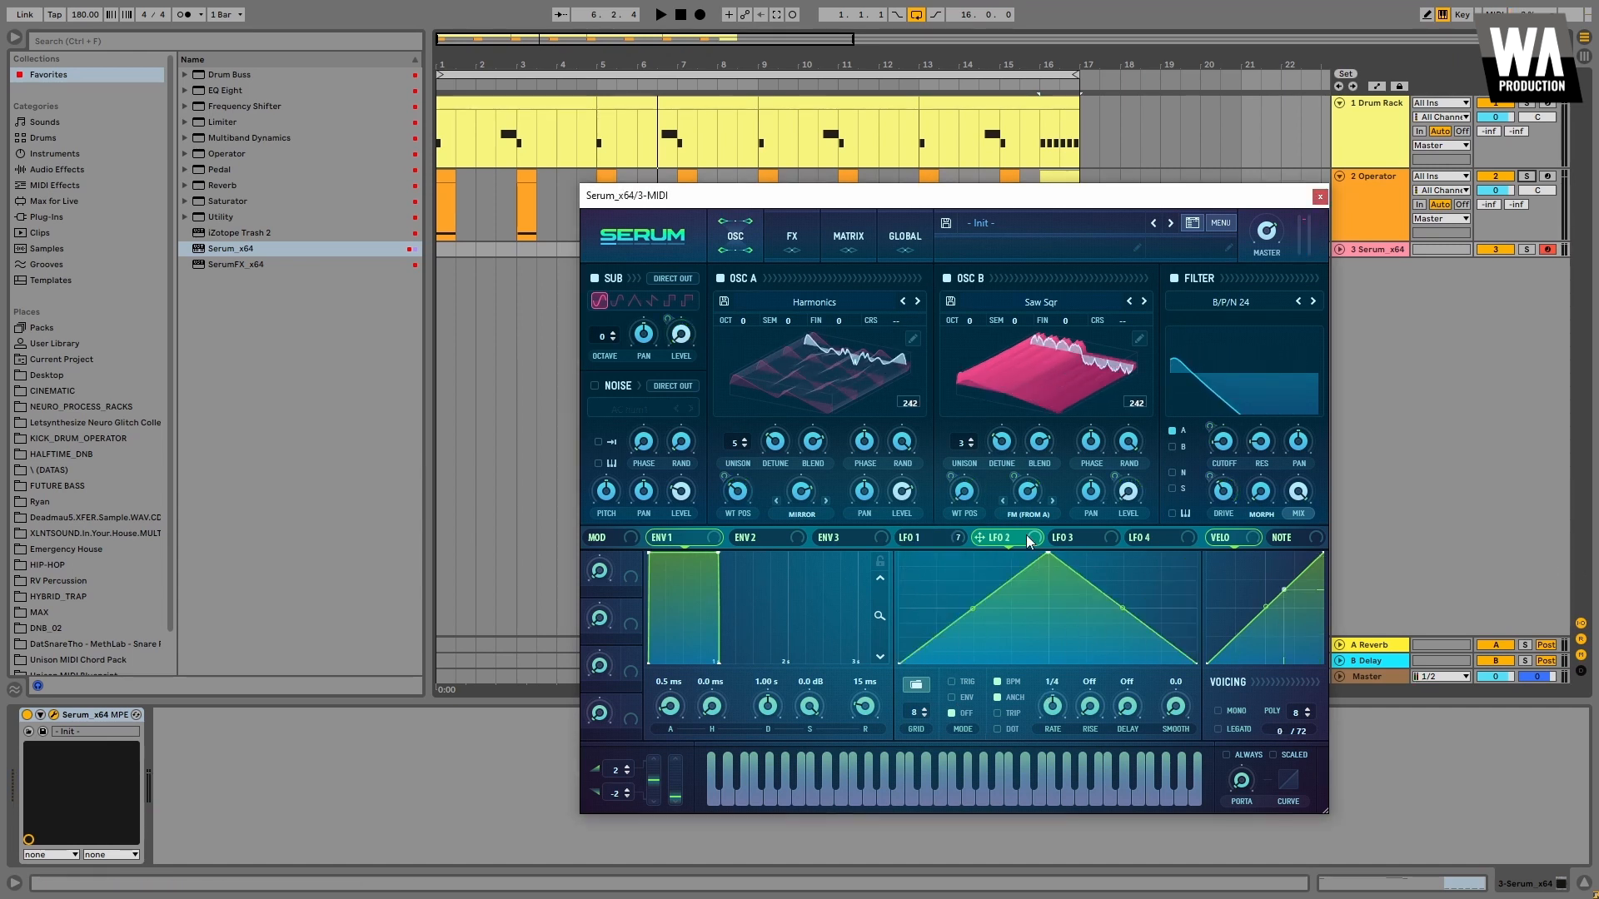
click(848, 235)
click(629, 439)
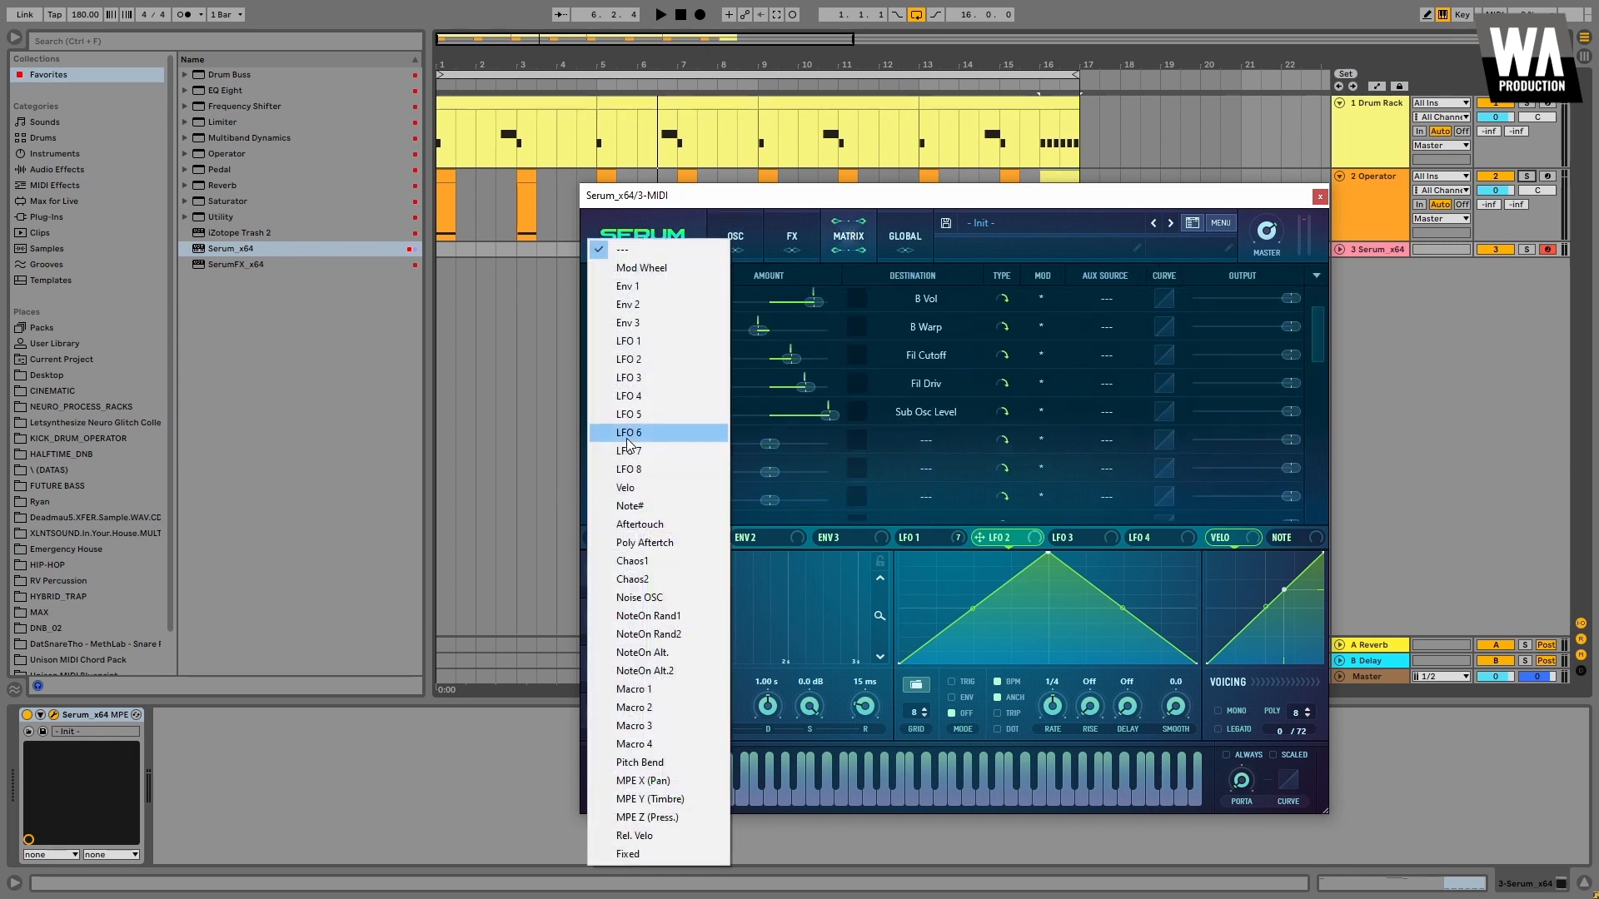
click(636, 360)
click(932, 441)
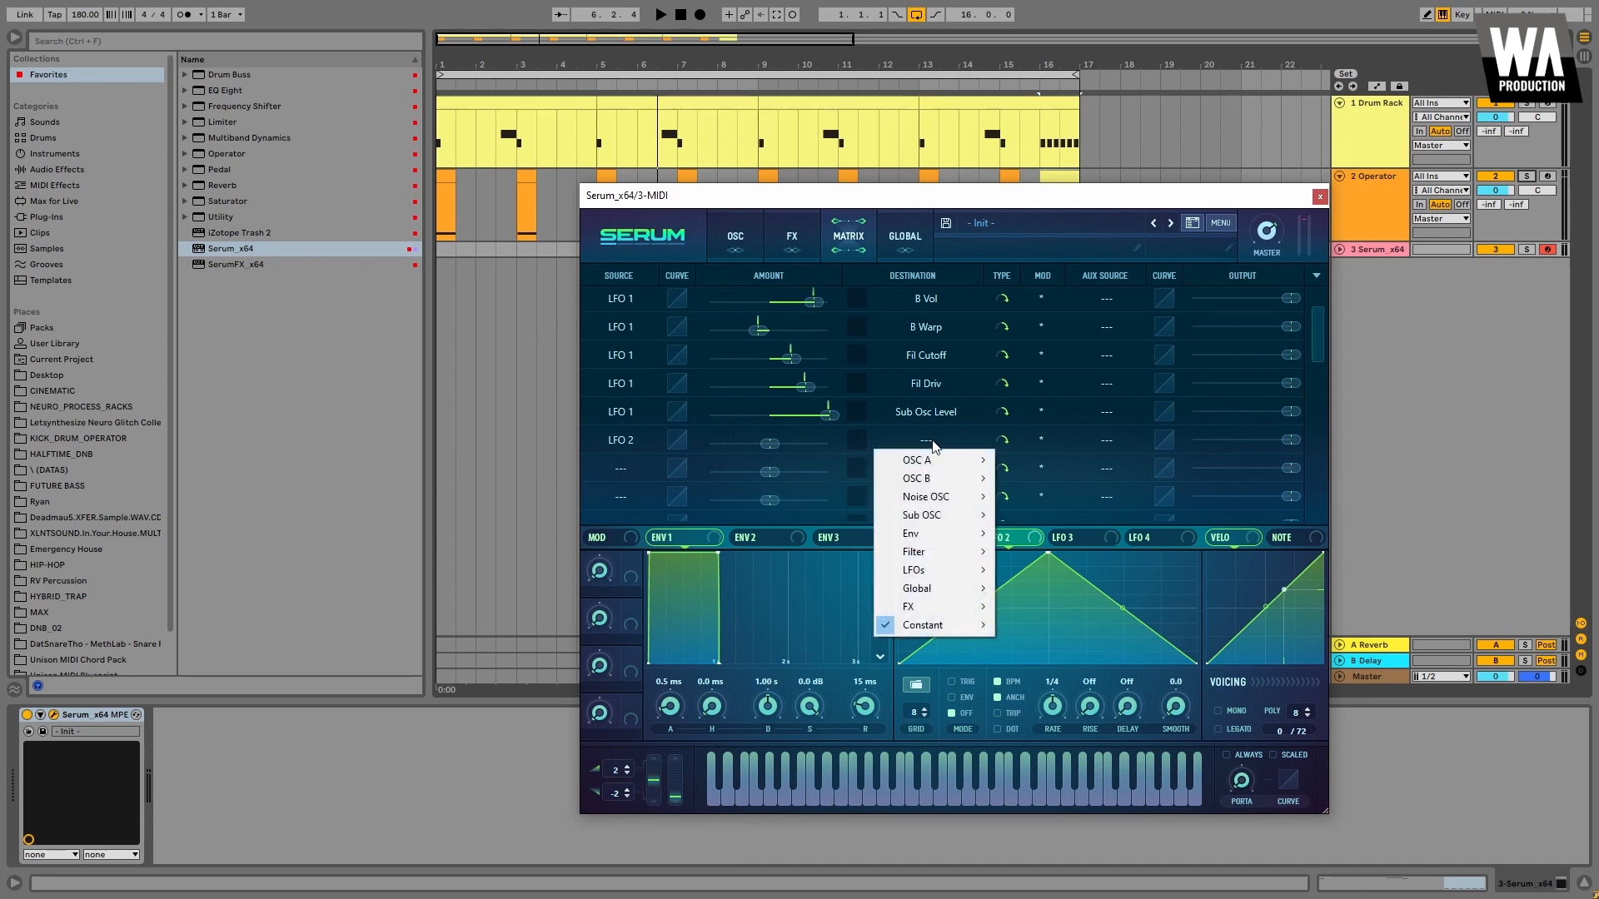
mouse_move(958, 589)
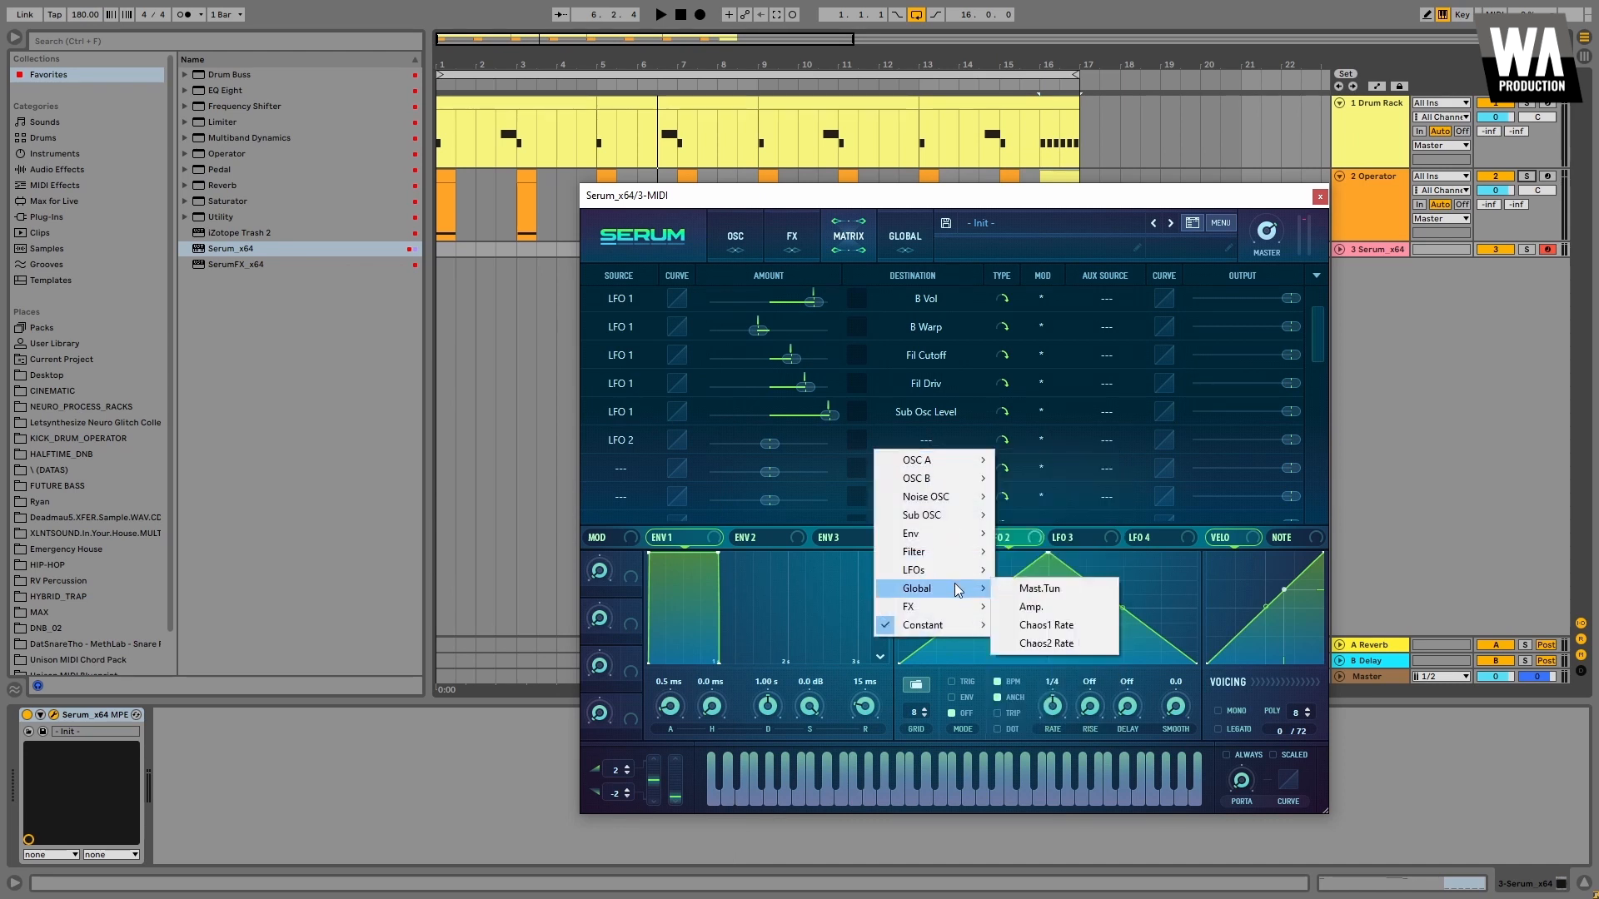
click(1033, 593)
- Add a second matrix routing from LFO 2 to the global Amp. and set its amount fully negative
click(621, 495)
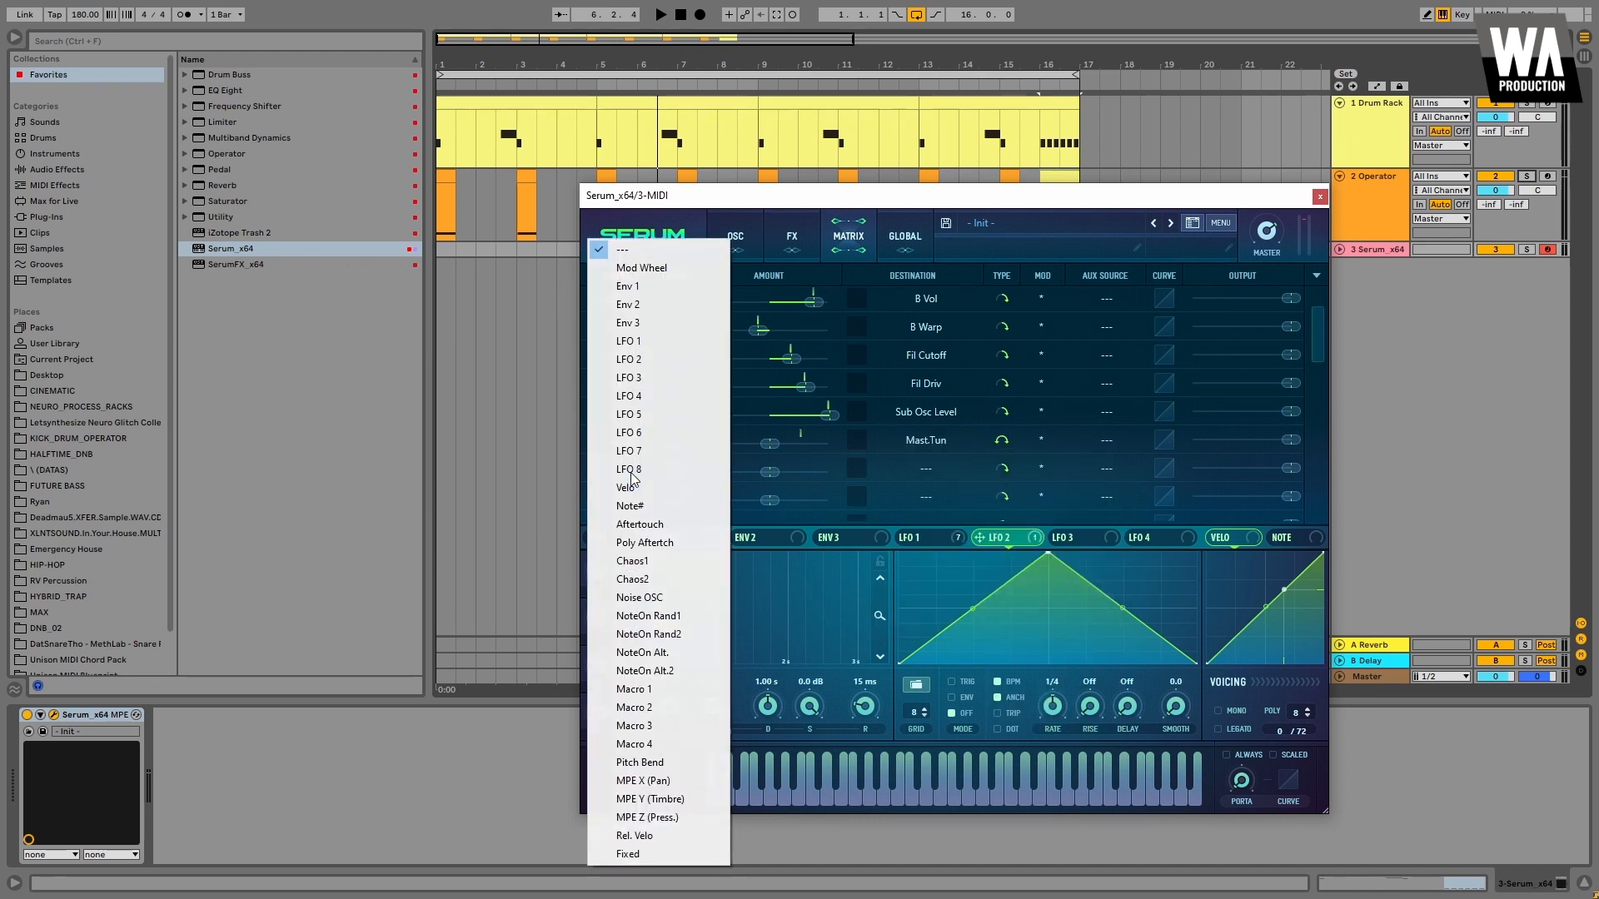
click(652, 367)
click(926, 466)
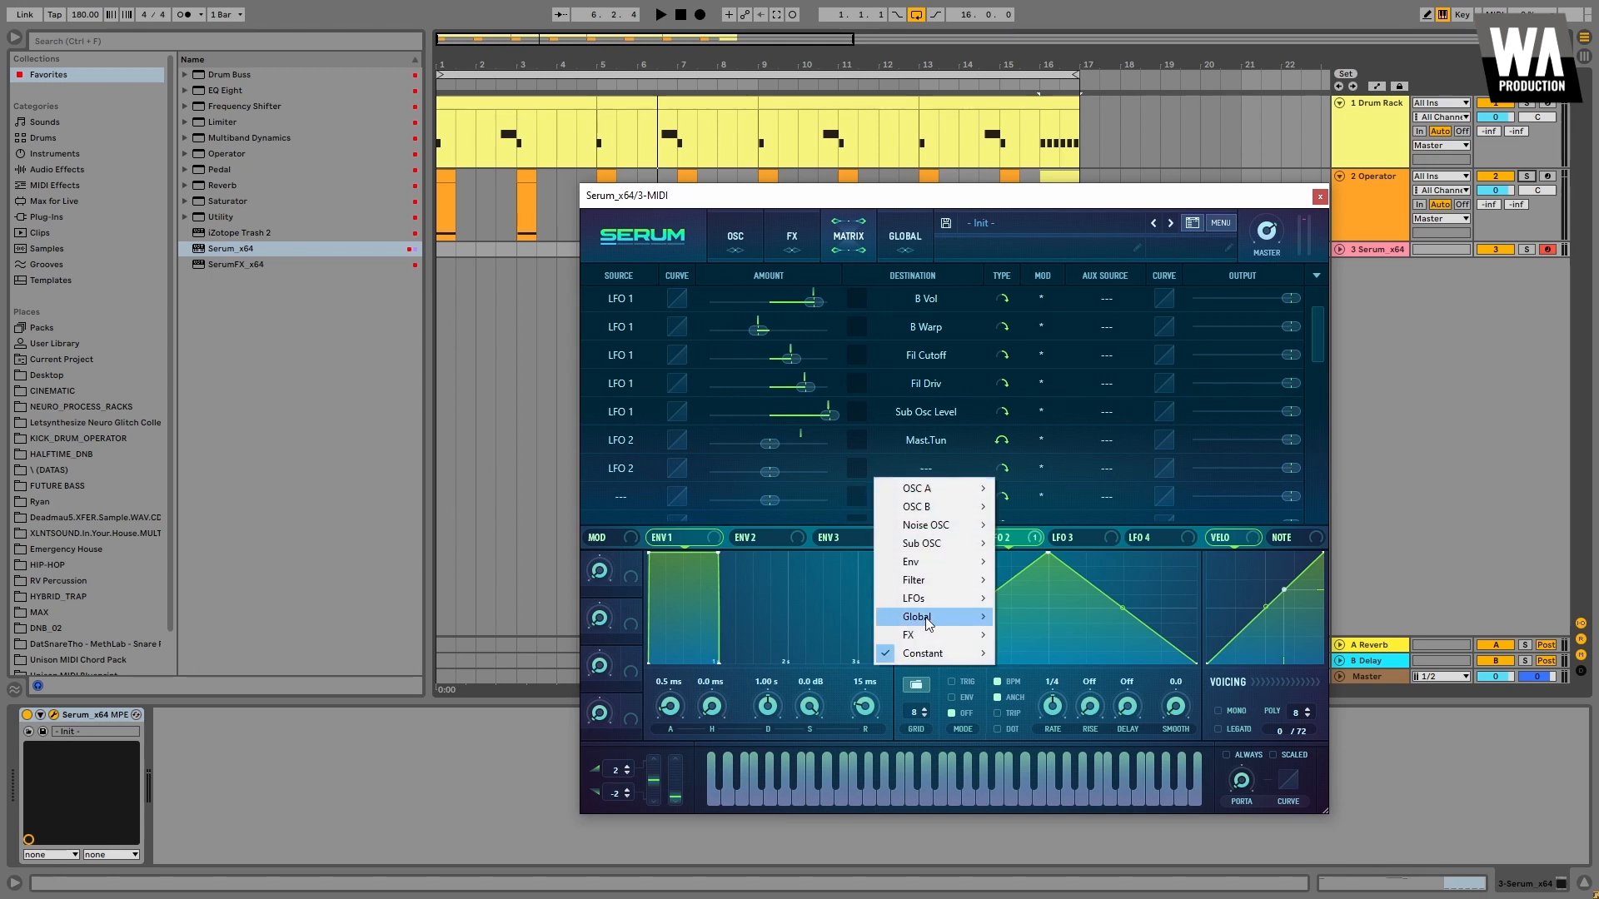
mouse_move(928, 623)
click(1053, 639)
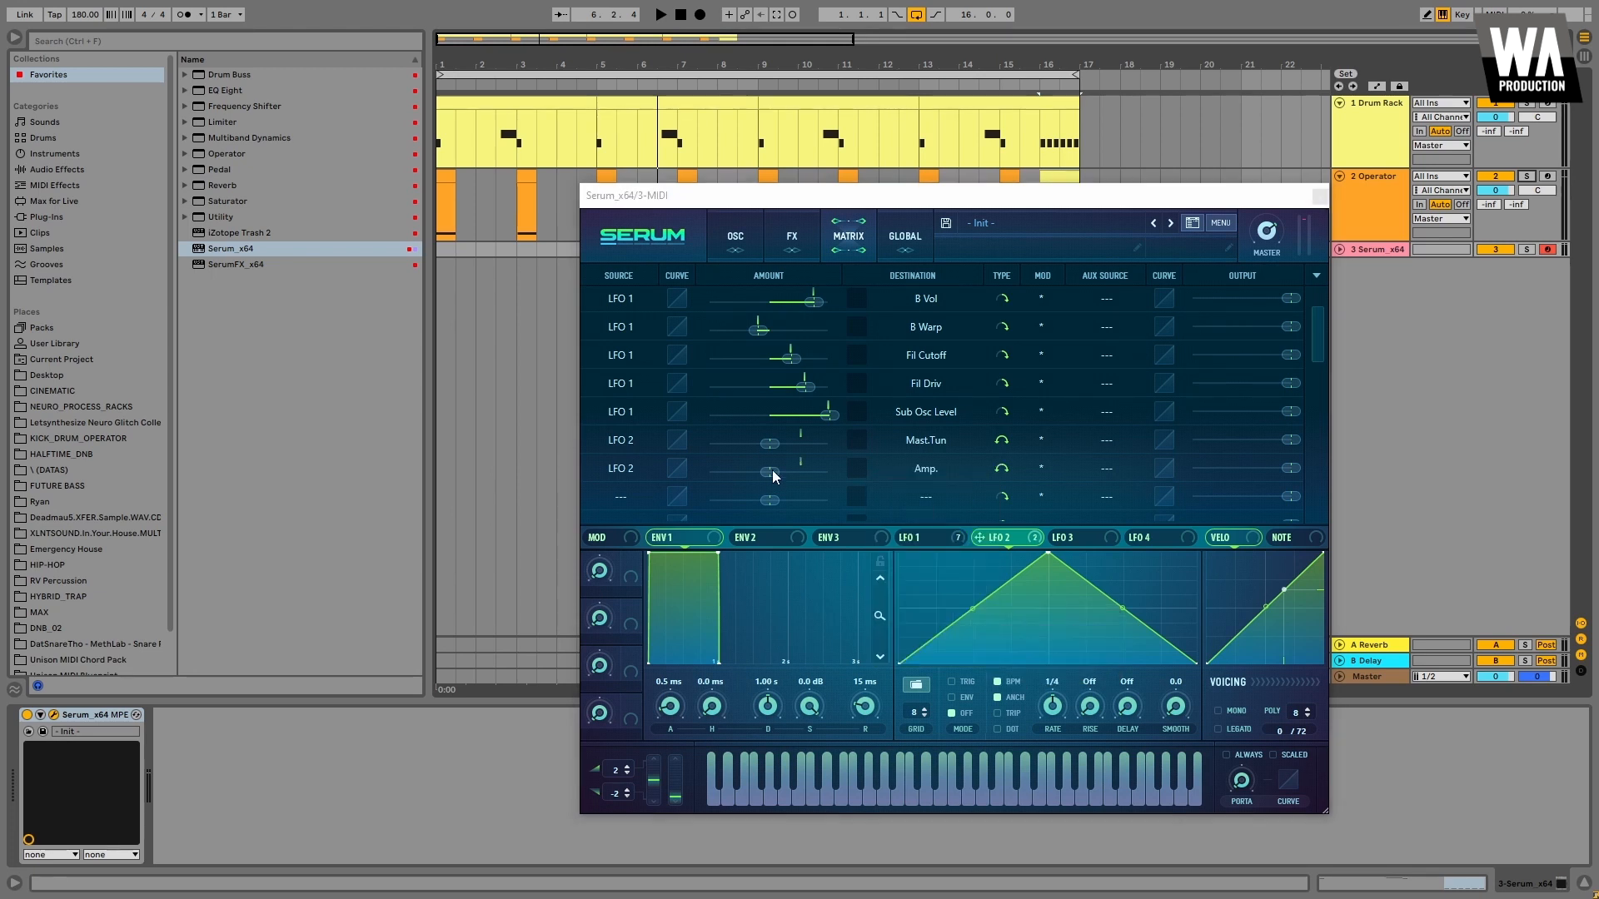
drag(770, 471, 709, 472)
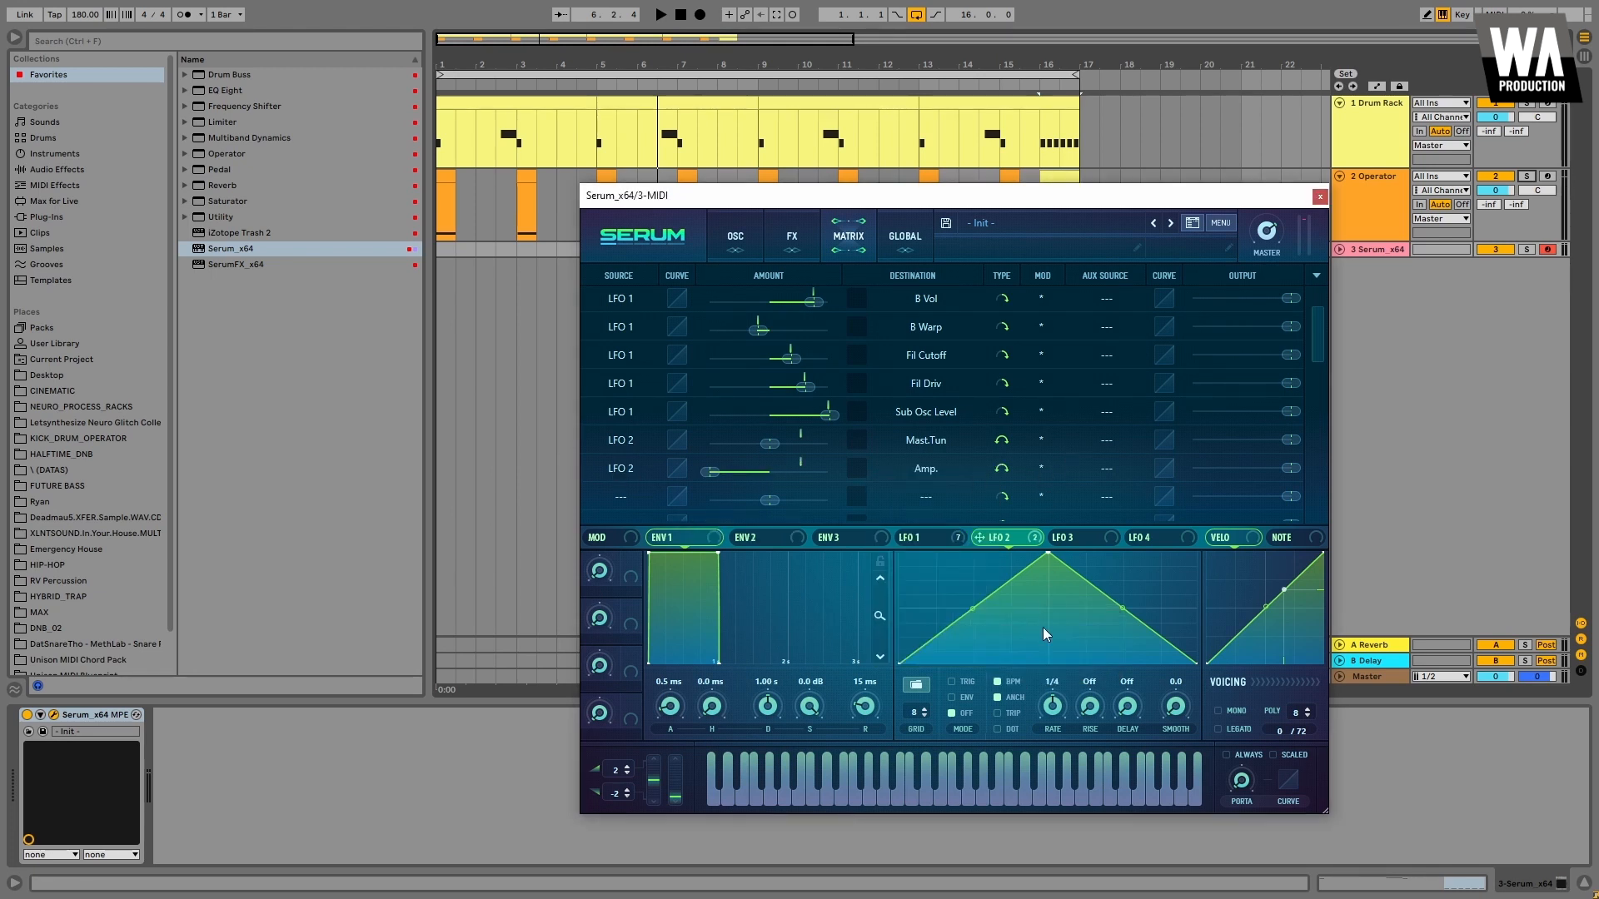
- Run LFO 2 without BPM sync at 15.0 Hz and give its Mast.Tun routing a very slight positive amount
key(space)
mouse_move(1052, 691)
mouse_down()
mouse_move(1045, 676)
mouse_move(1054, 723)
mouse_up()
scroll(808, 472, down, 1)
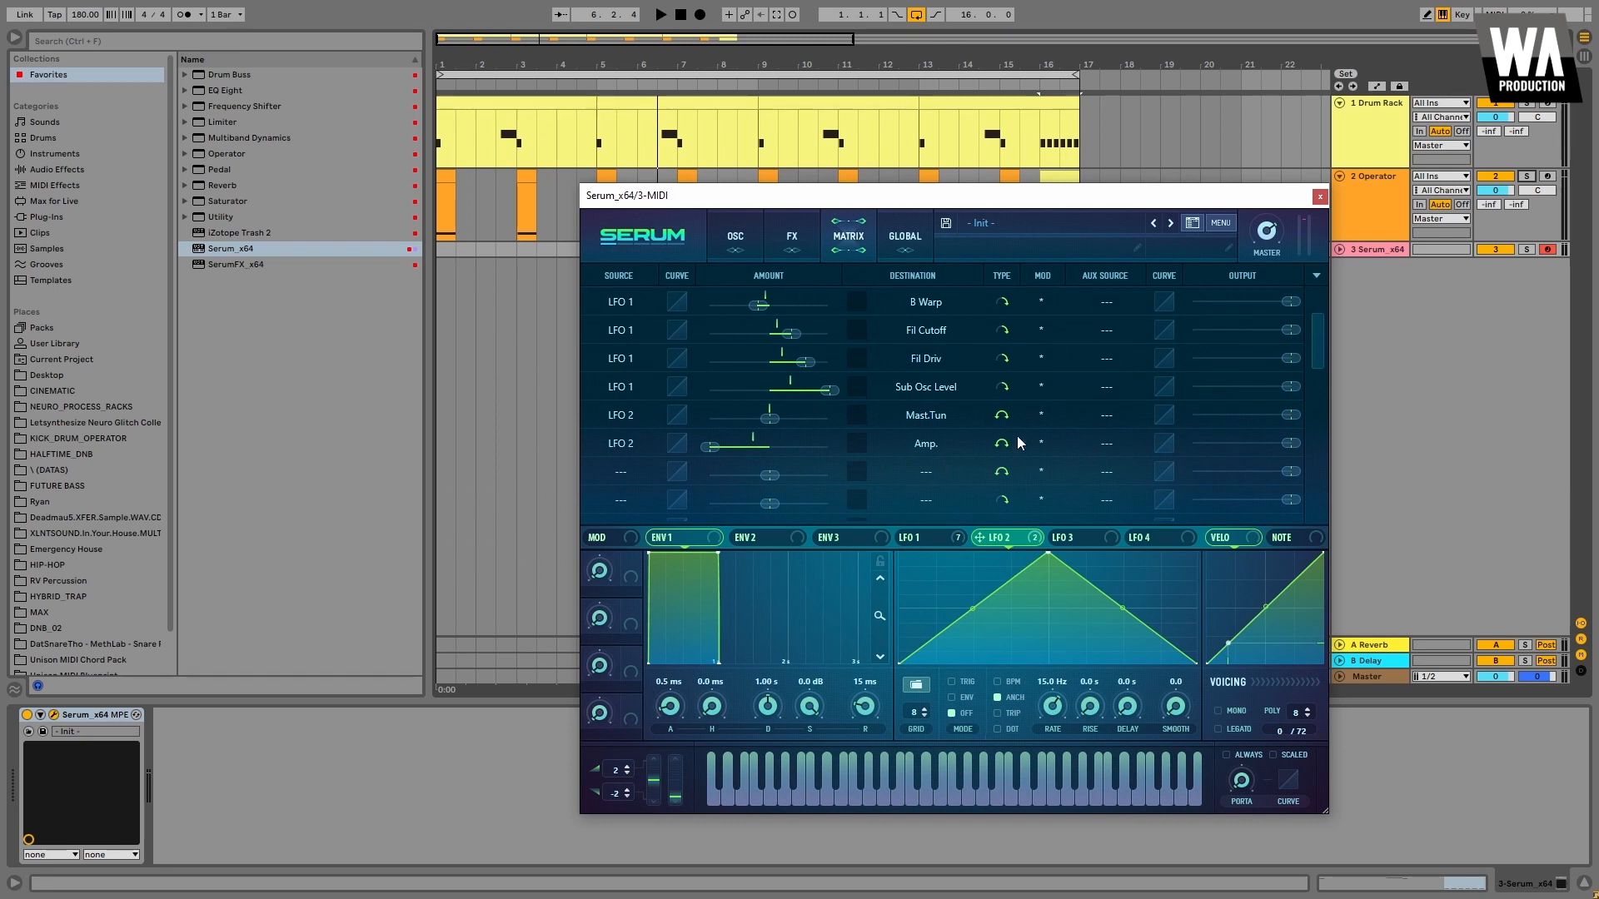
drag(770, 422, 773, 422)
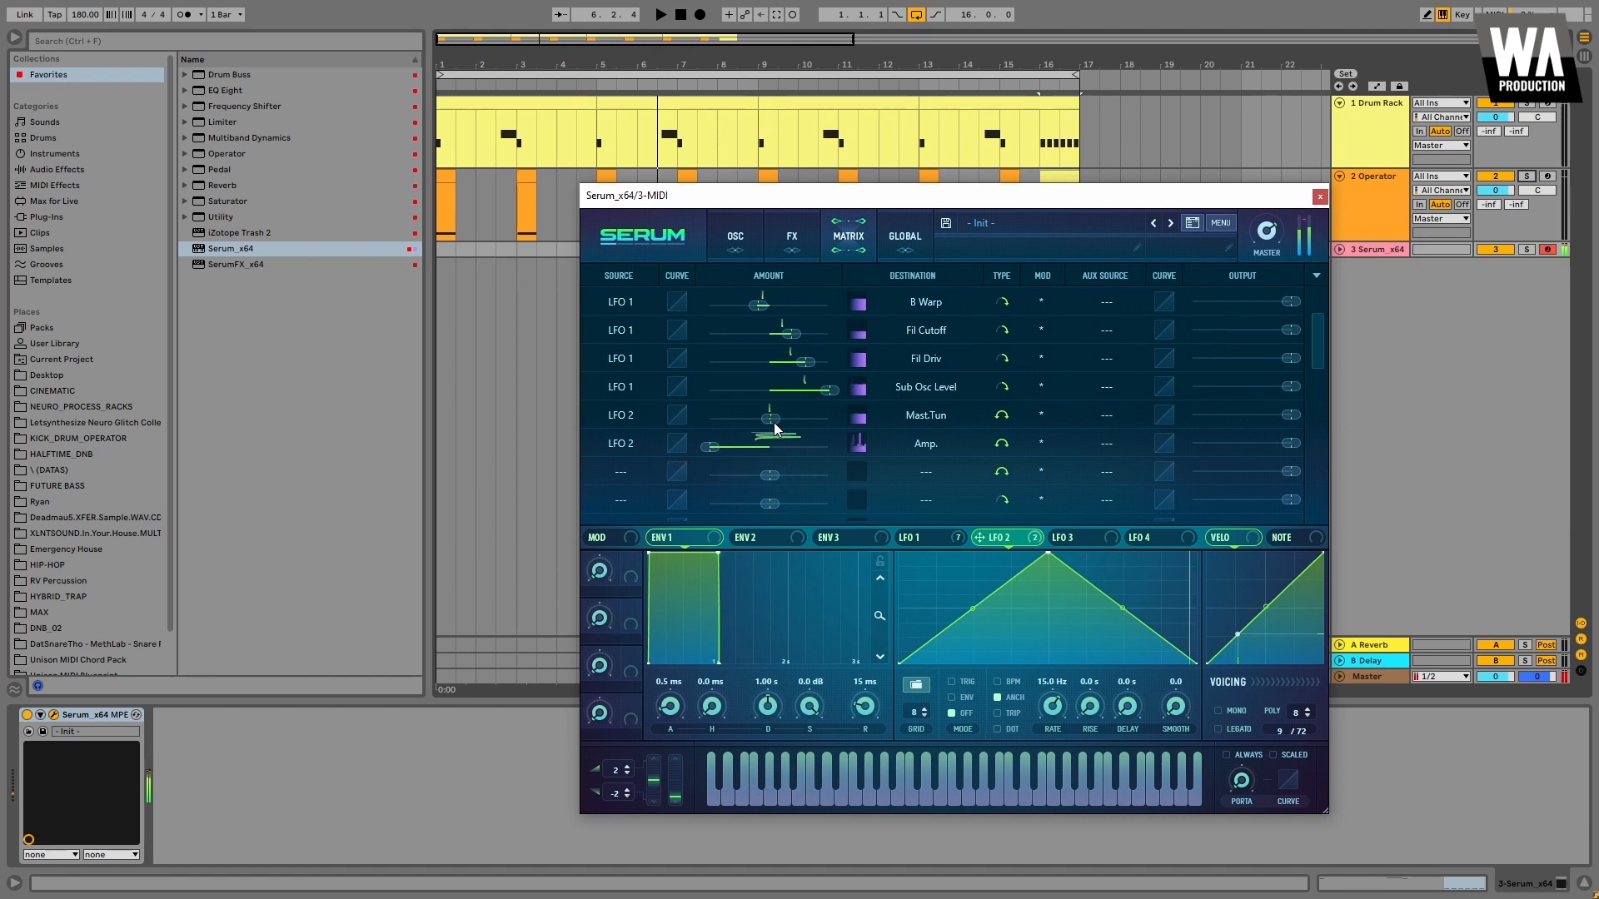
- Set LFO 3 as the auxiliary source for both the Mast.Tun and Amp. routings of LFO 2
click(1109, 419)
click(1119, 417)
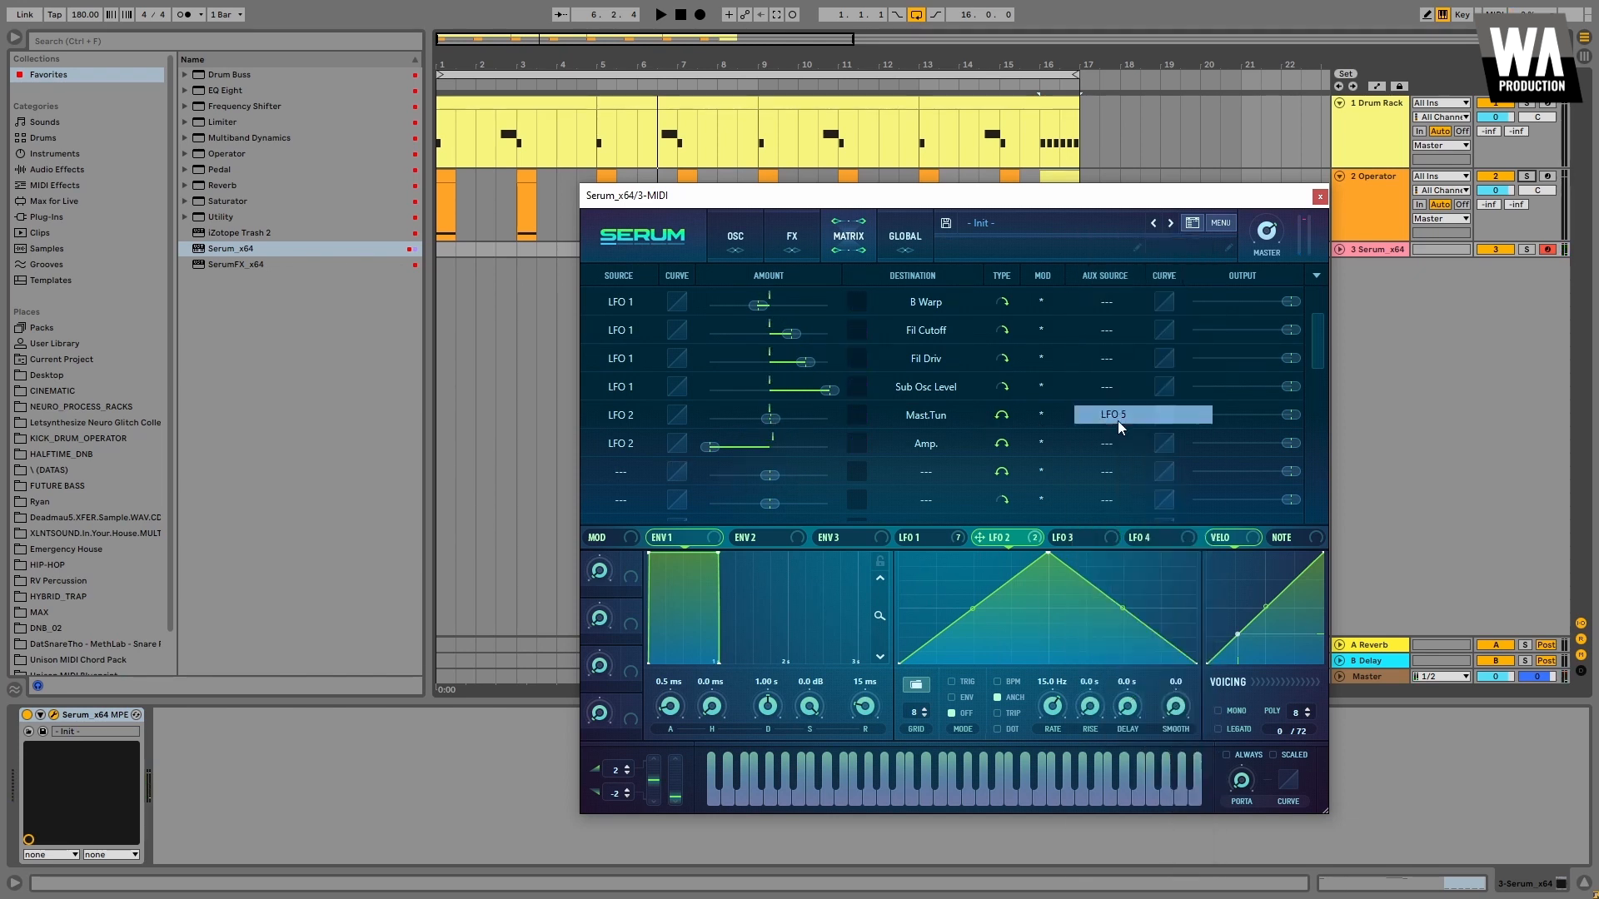
click(1121, 431)
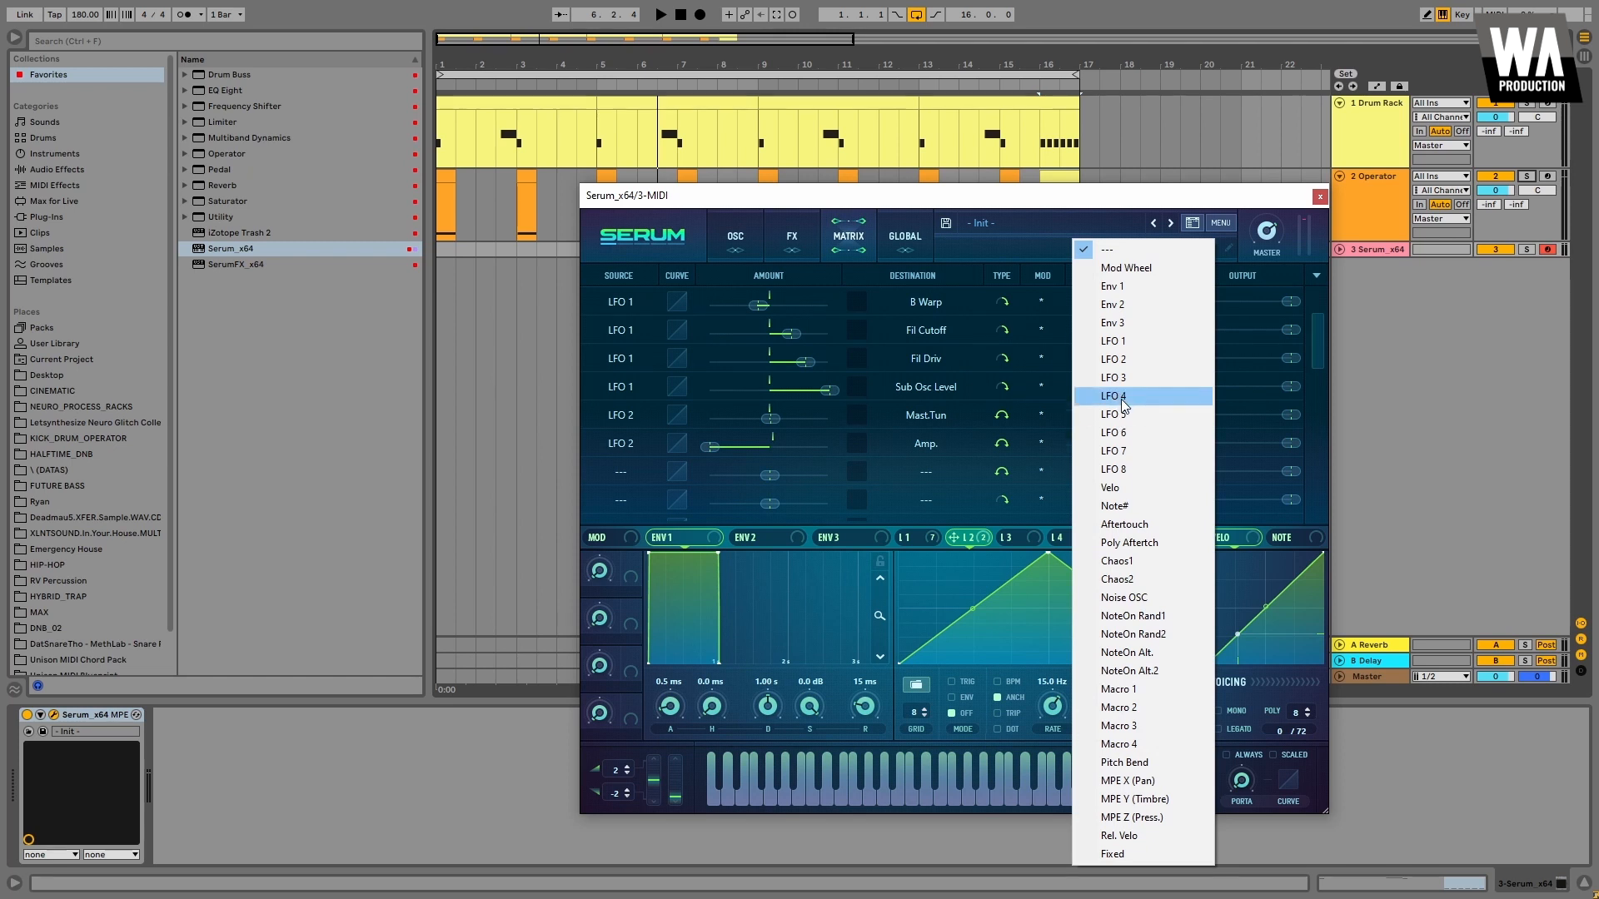
click(1116, 414)
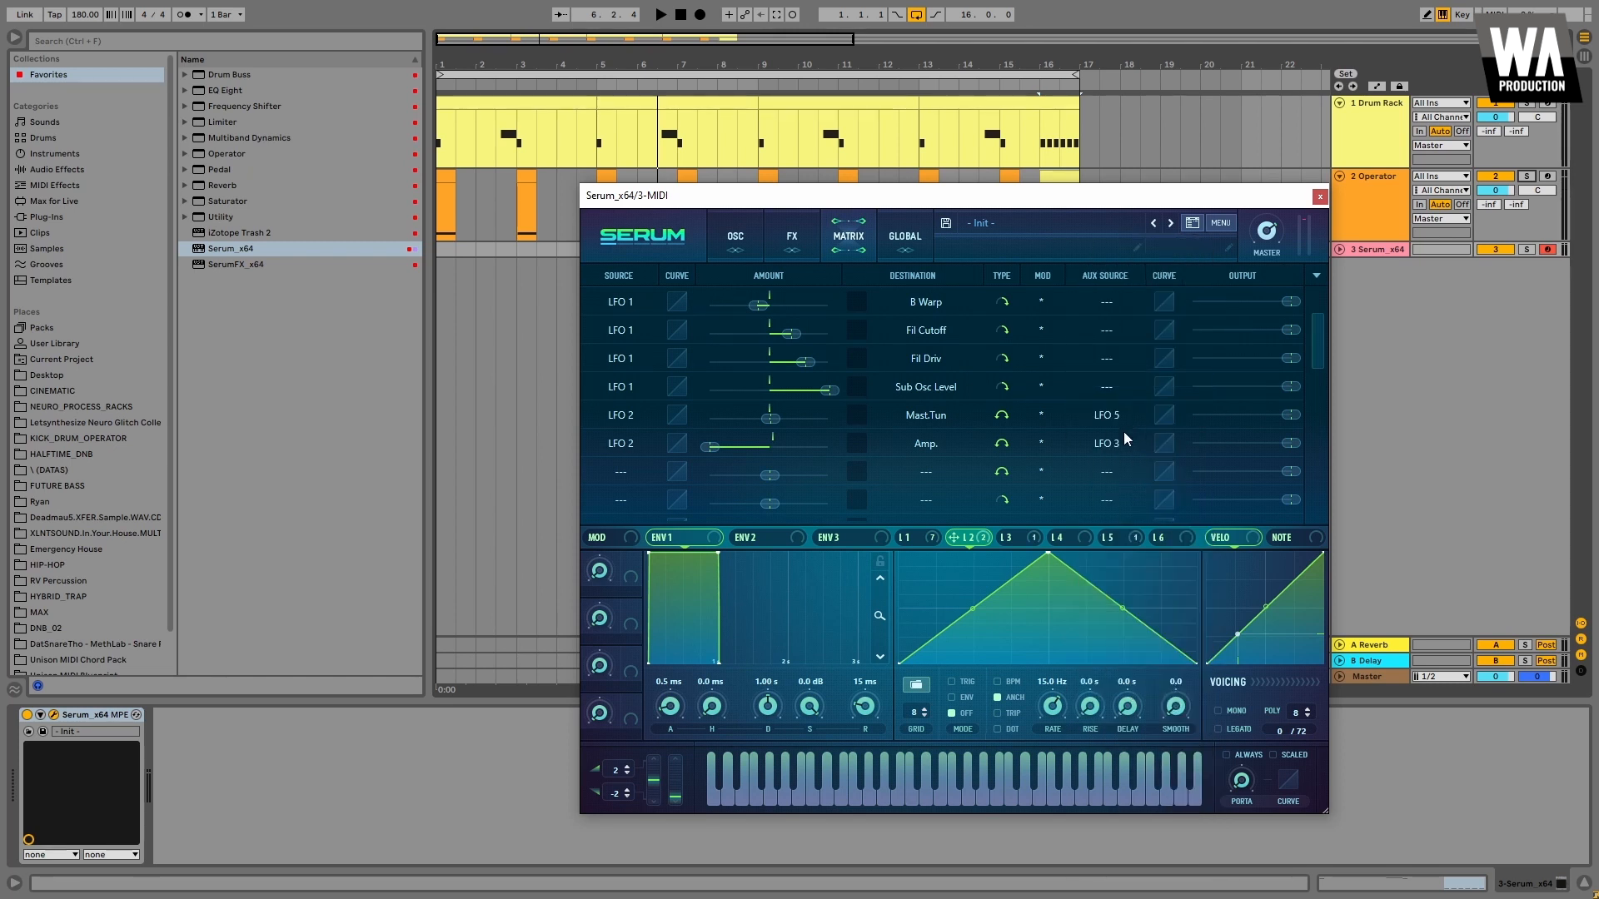
click(1117, 447)
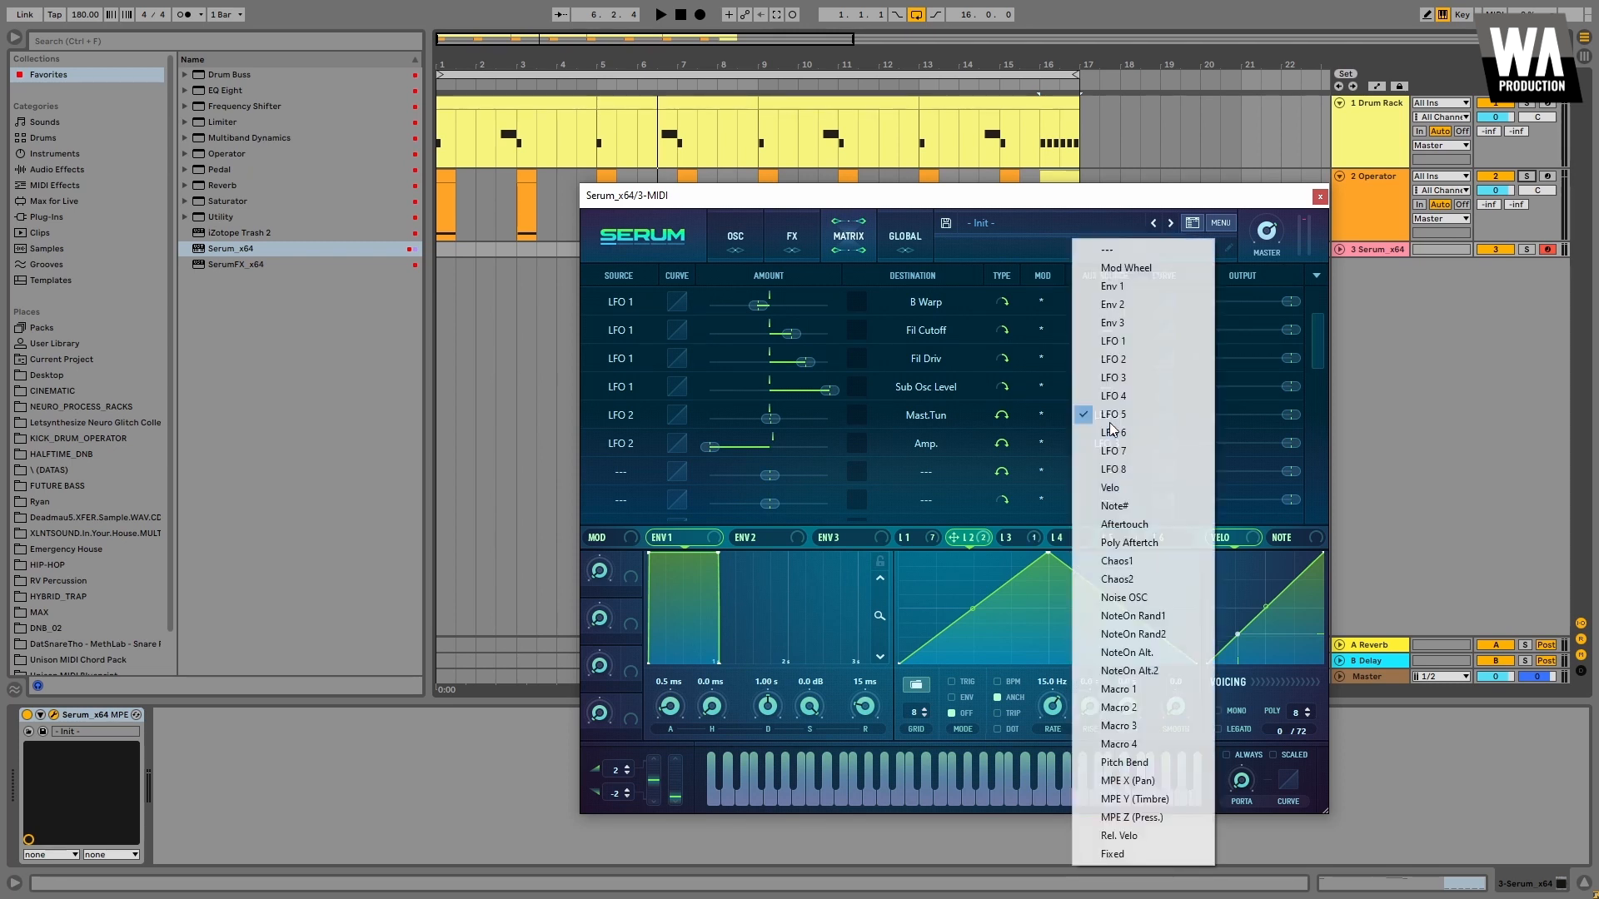
click(1114, 377)
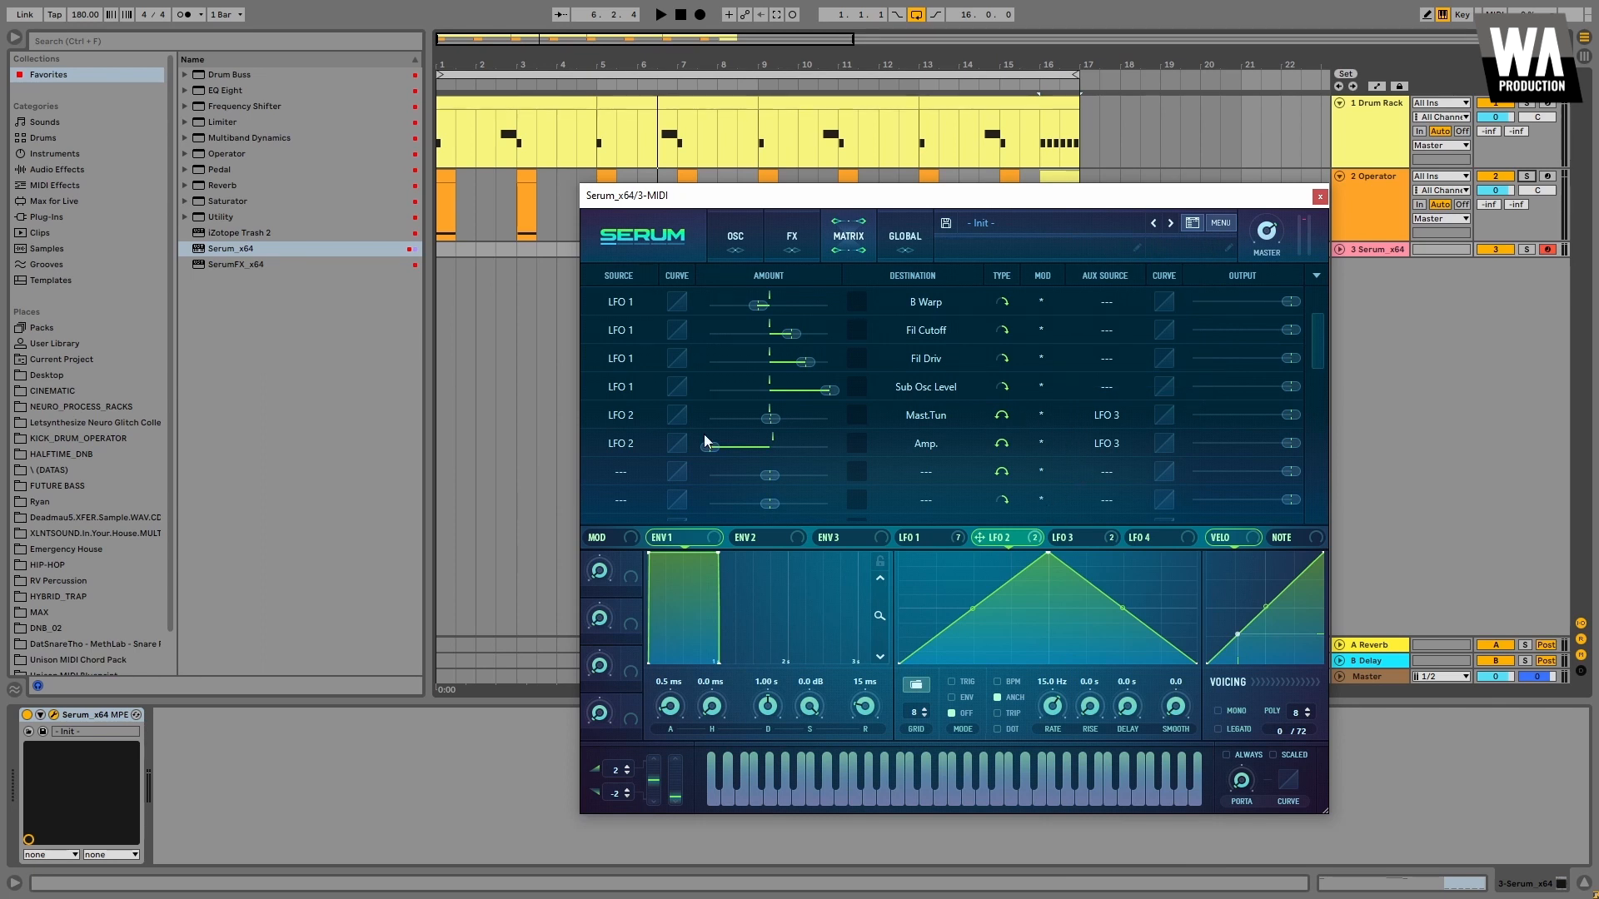
- Shape LFO 3 flat at zero for its first half with a steep curved rise to maximum, and run it in TRIG mode at a bar rate
click(1063, 539)
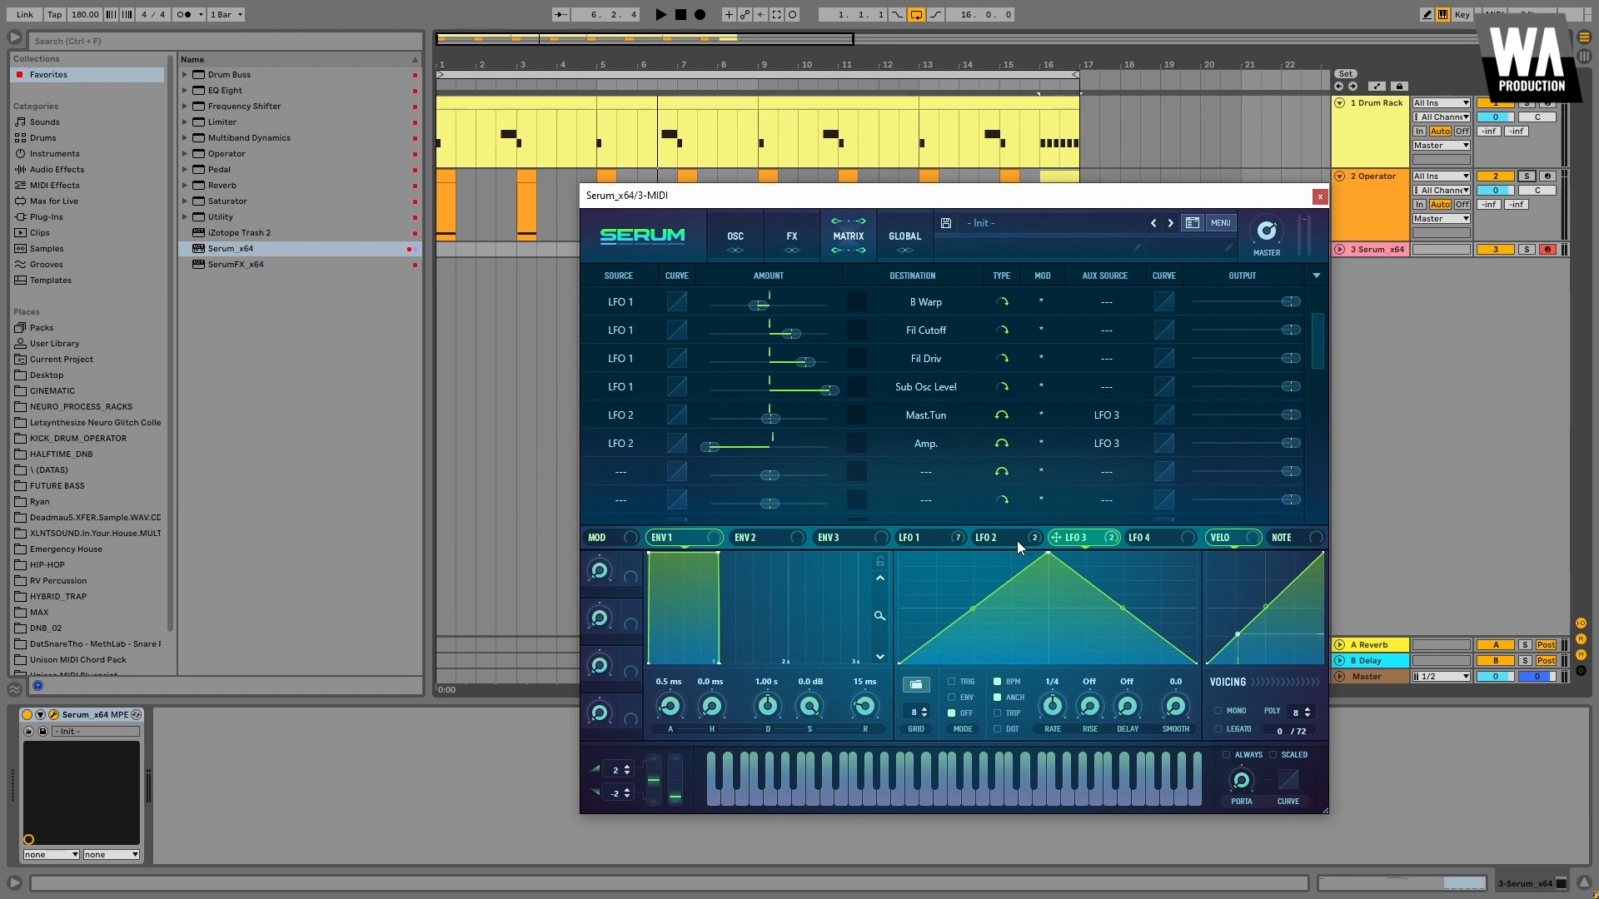
drag(1048, 553, 1205, 507)
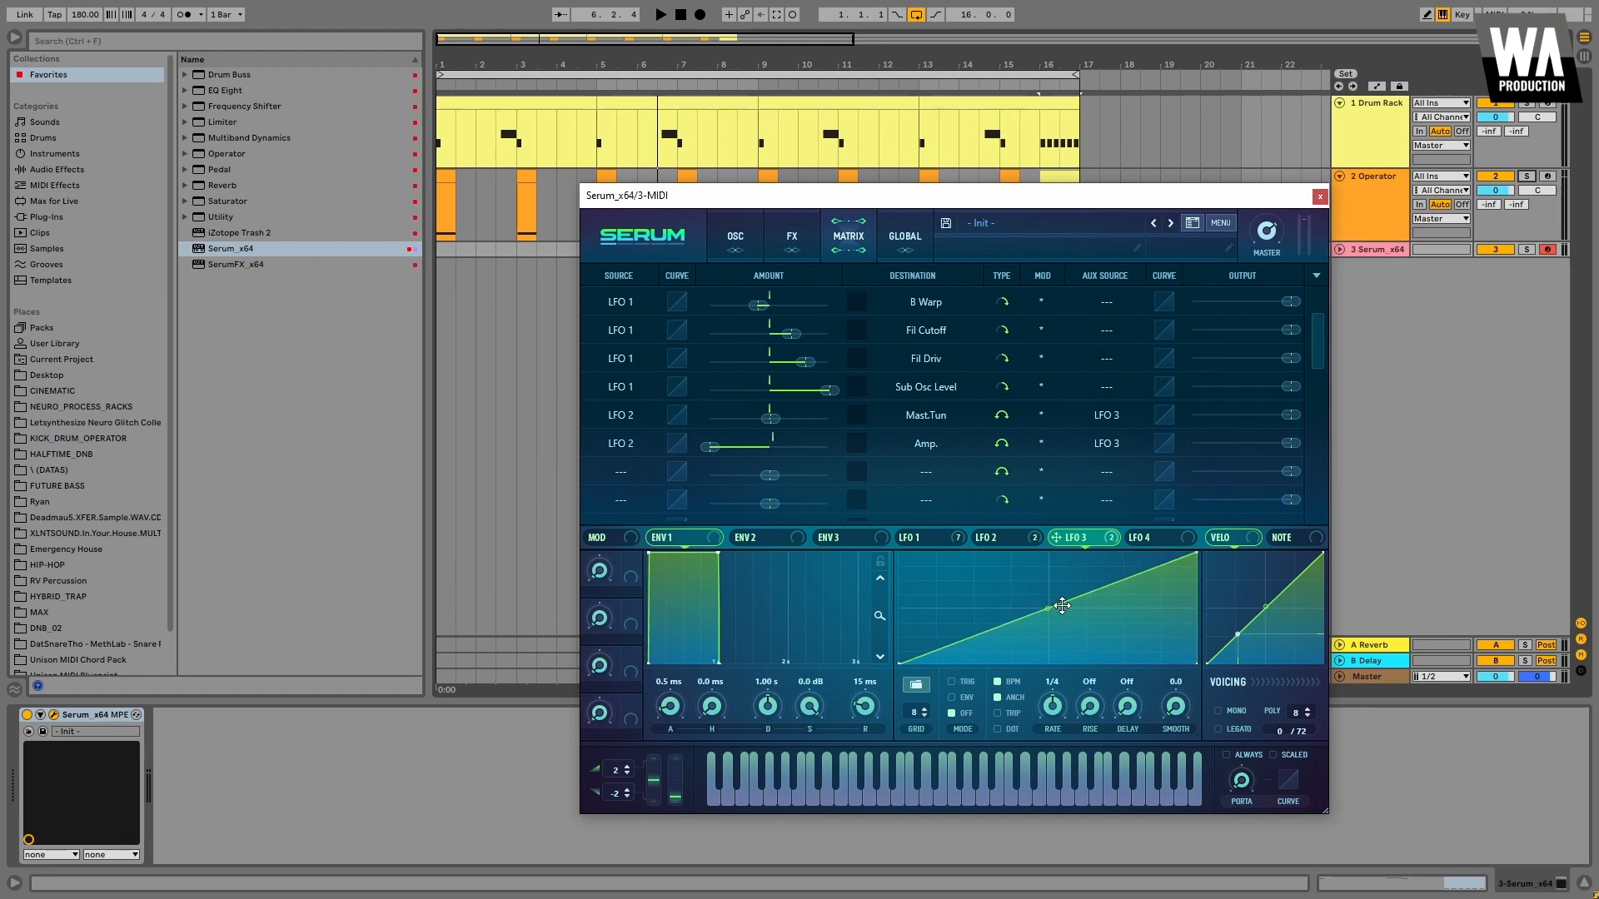
drag(1049, 606, 1049, 687)
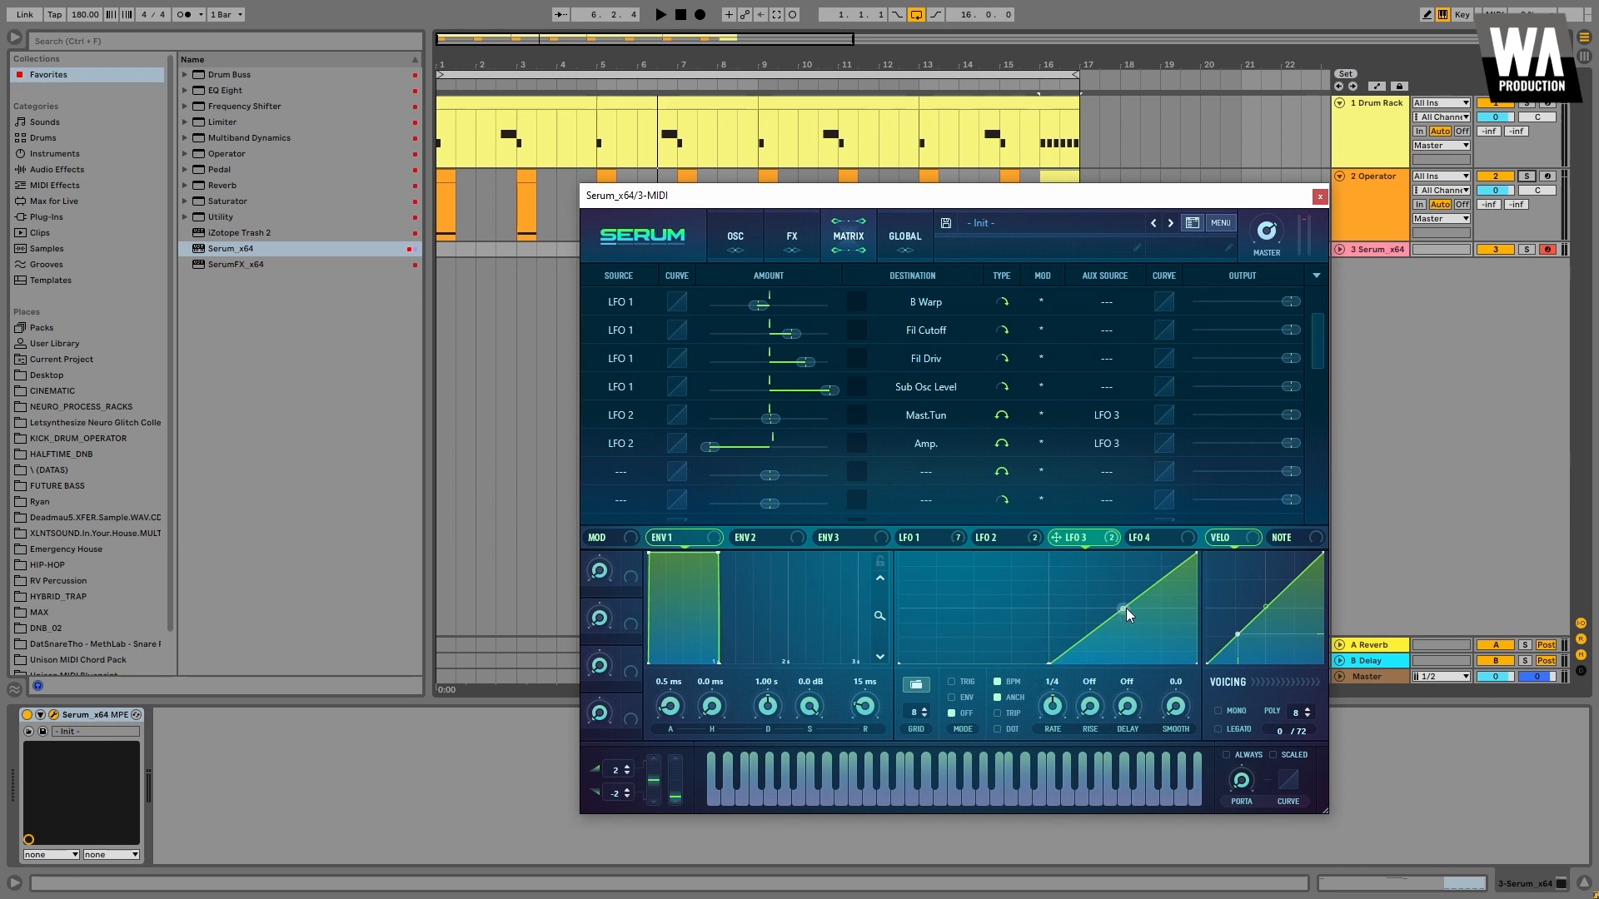
drag(1123, 611, 1122, 543)
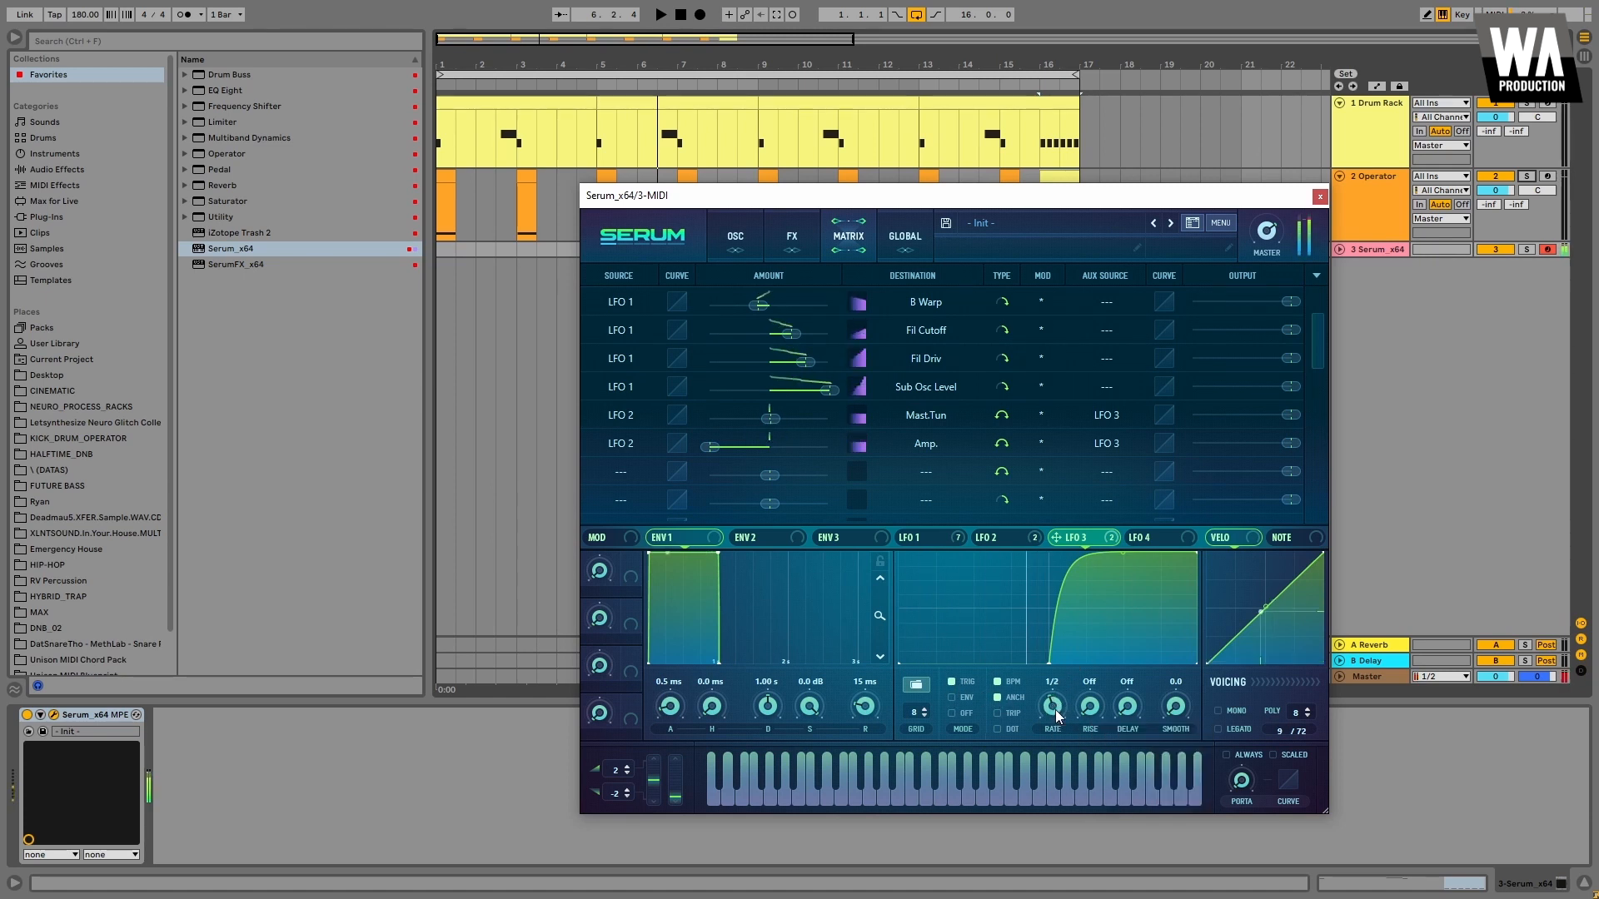
drag(1053, 709, 1054, 719)
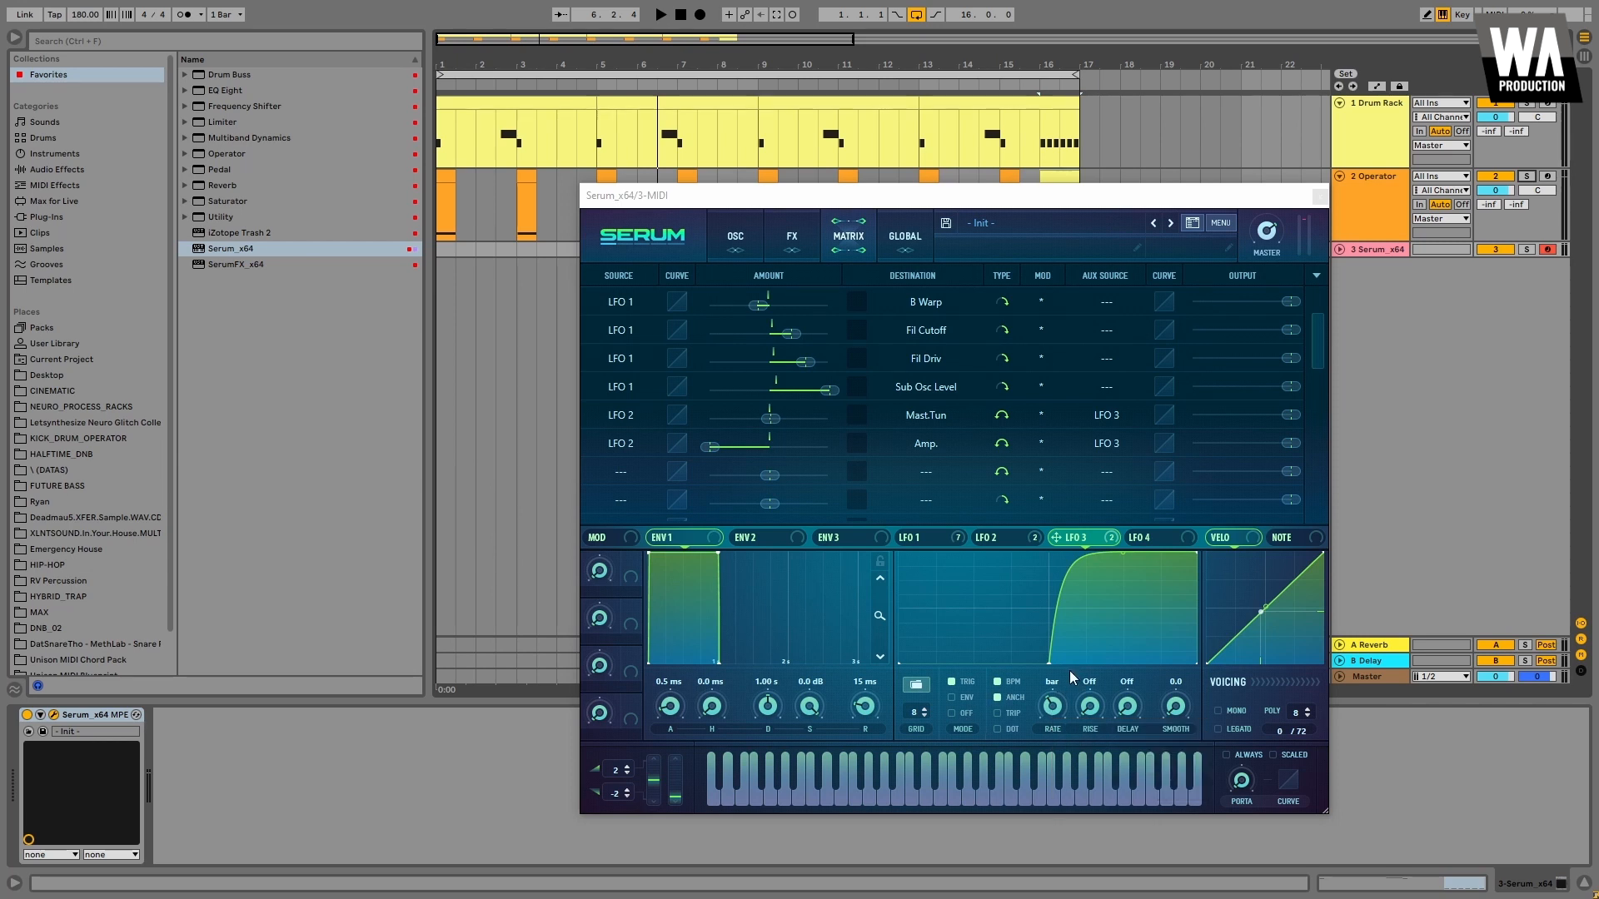
- Start LFO 3's rise slightly earlier, bend it into a slow climb peaking near three quarters, and finish with a rounded drop to zero
drag(1050, 663, 1032, 664)
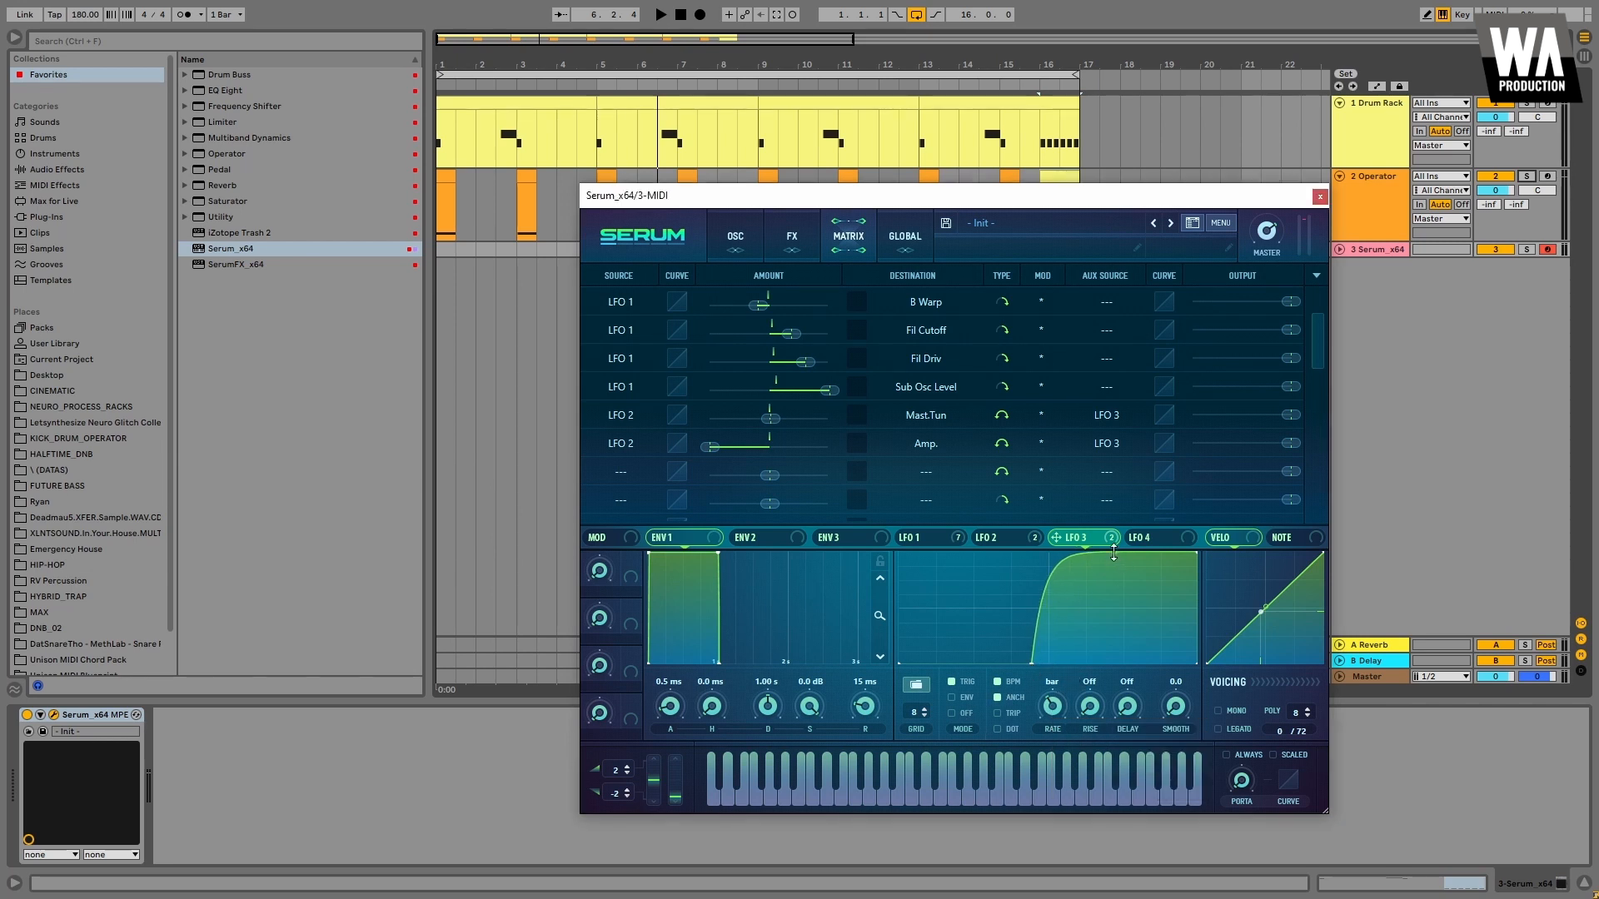
drag(1077, 556, 1093, 623)
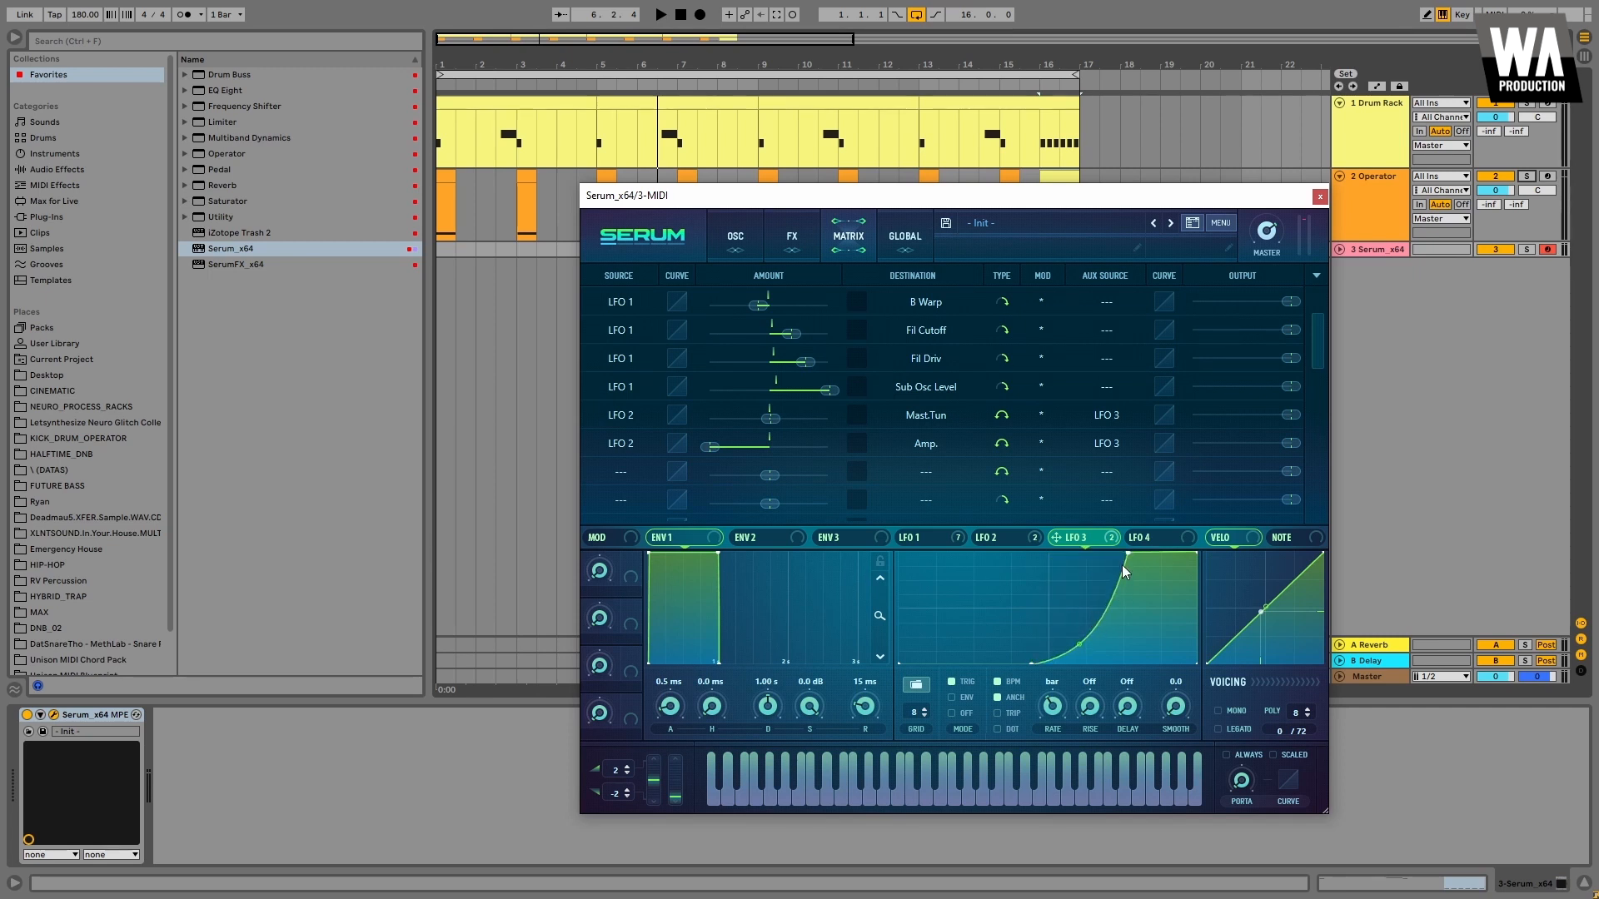
drag(1128, 553, 1122, 551)
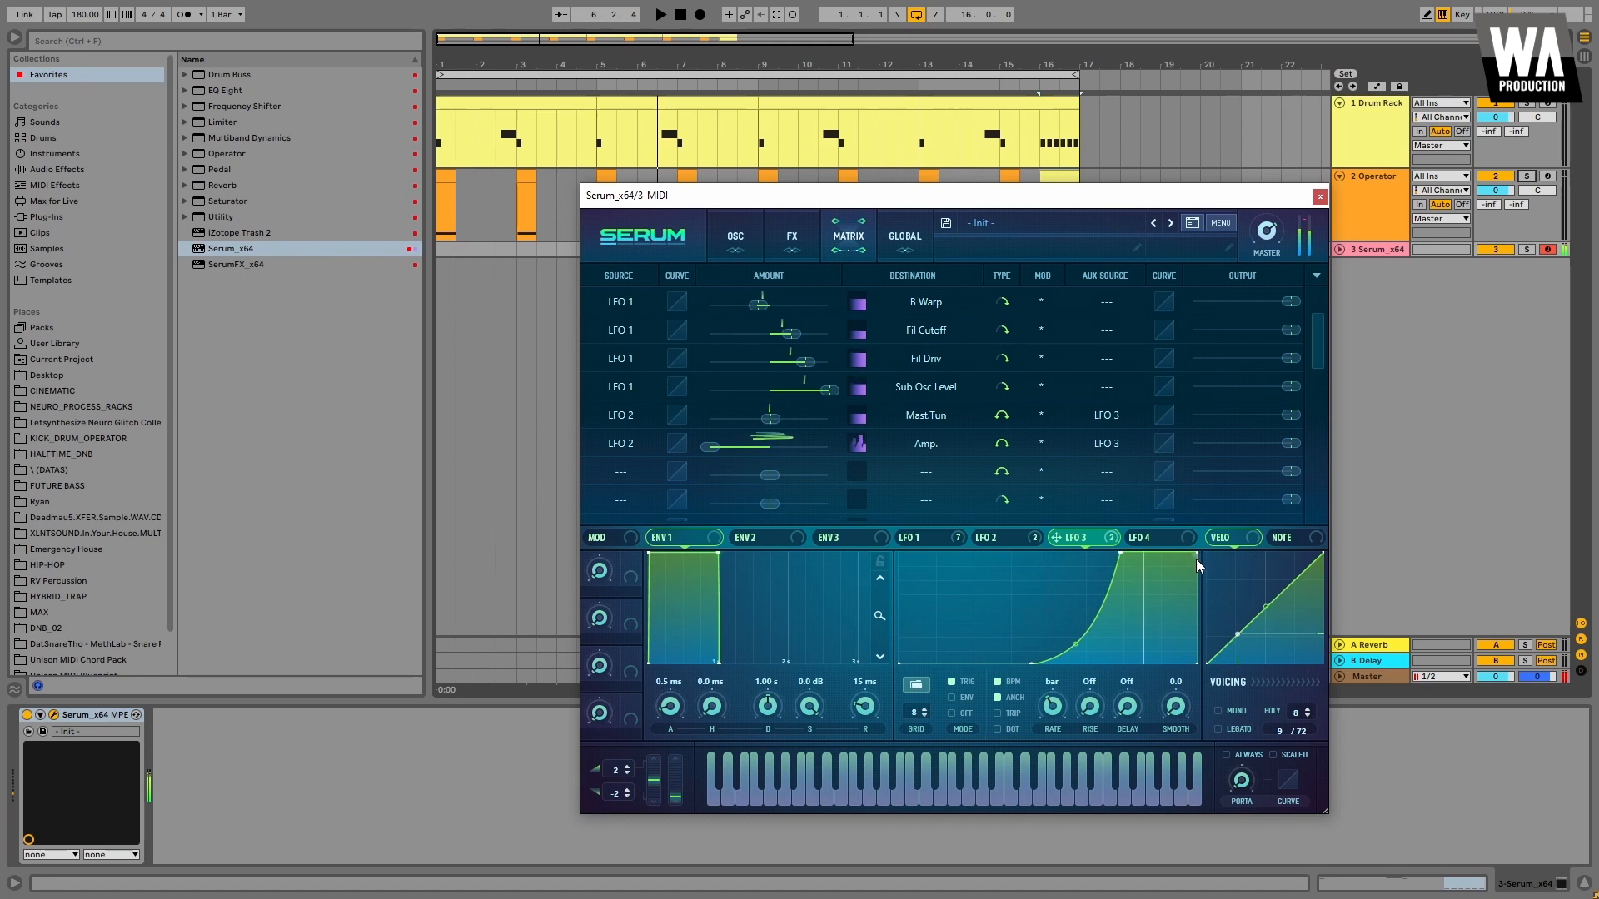
drag(1196, 555, 1196, 664)
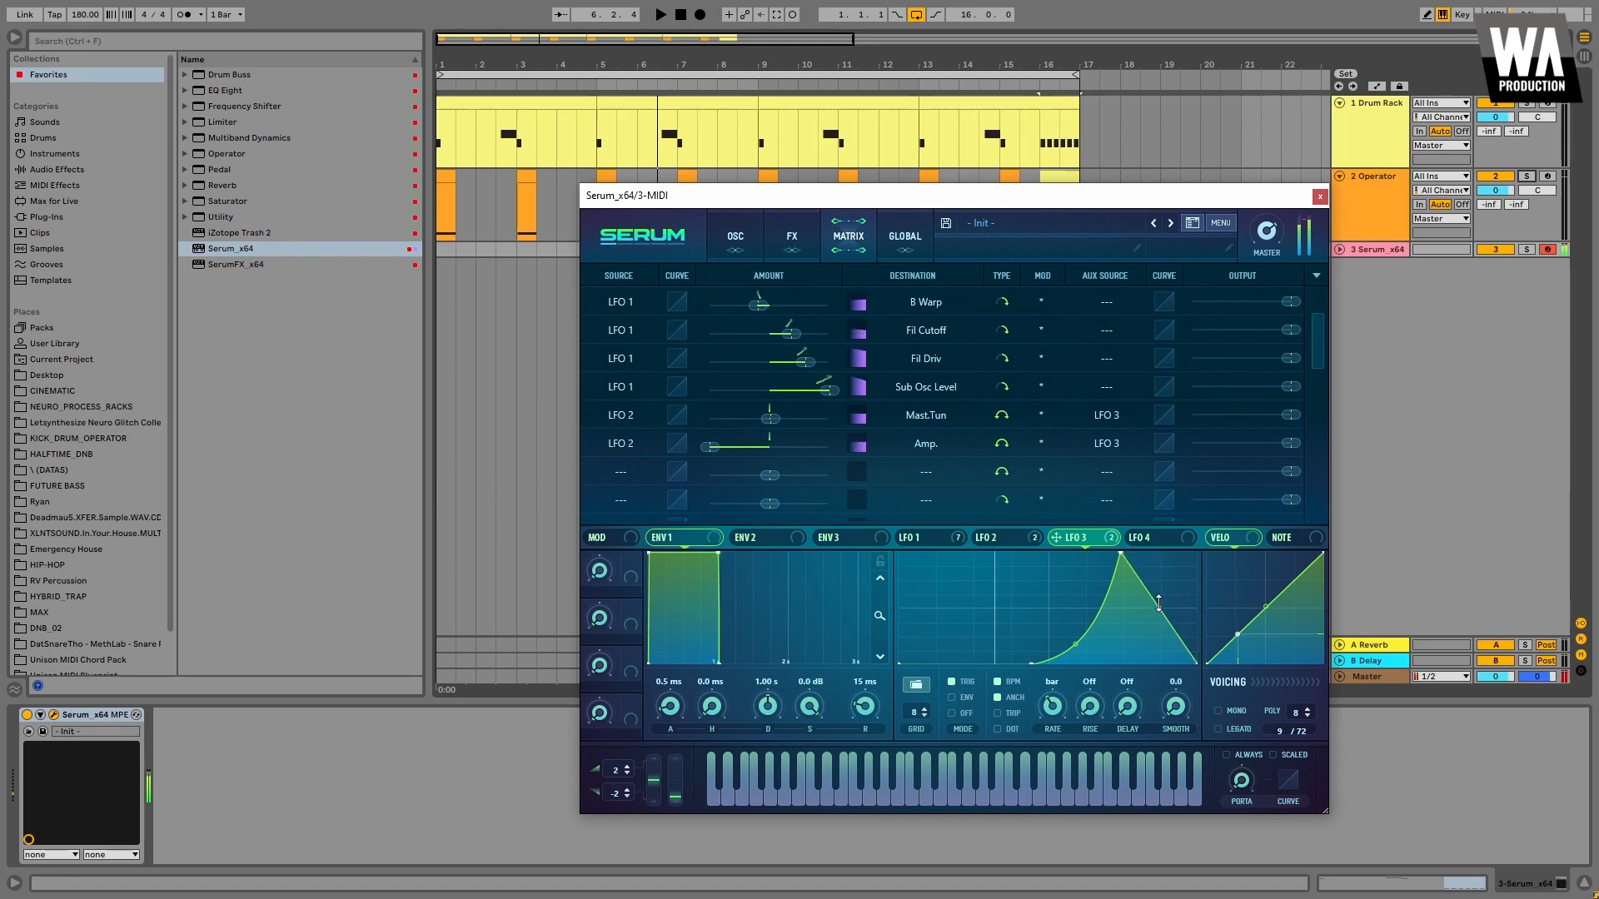
drag(1159, 603, 1179, 553)
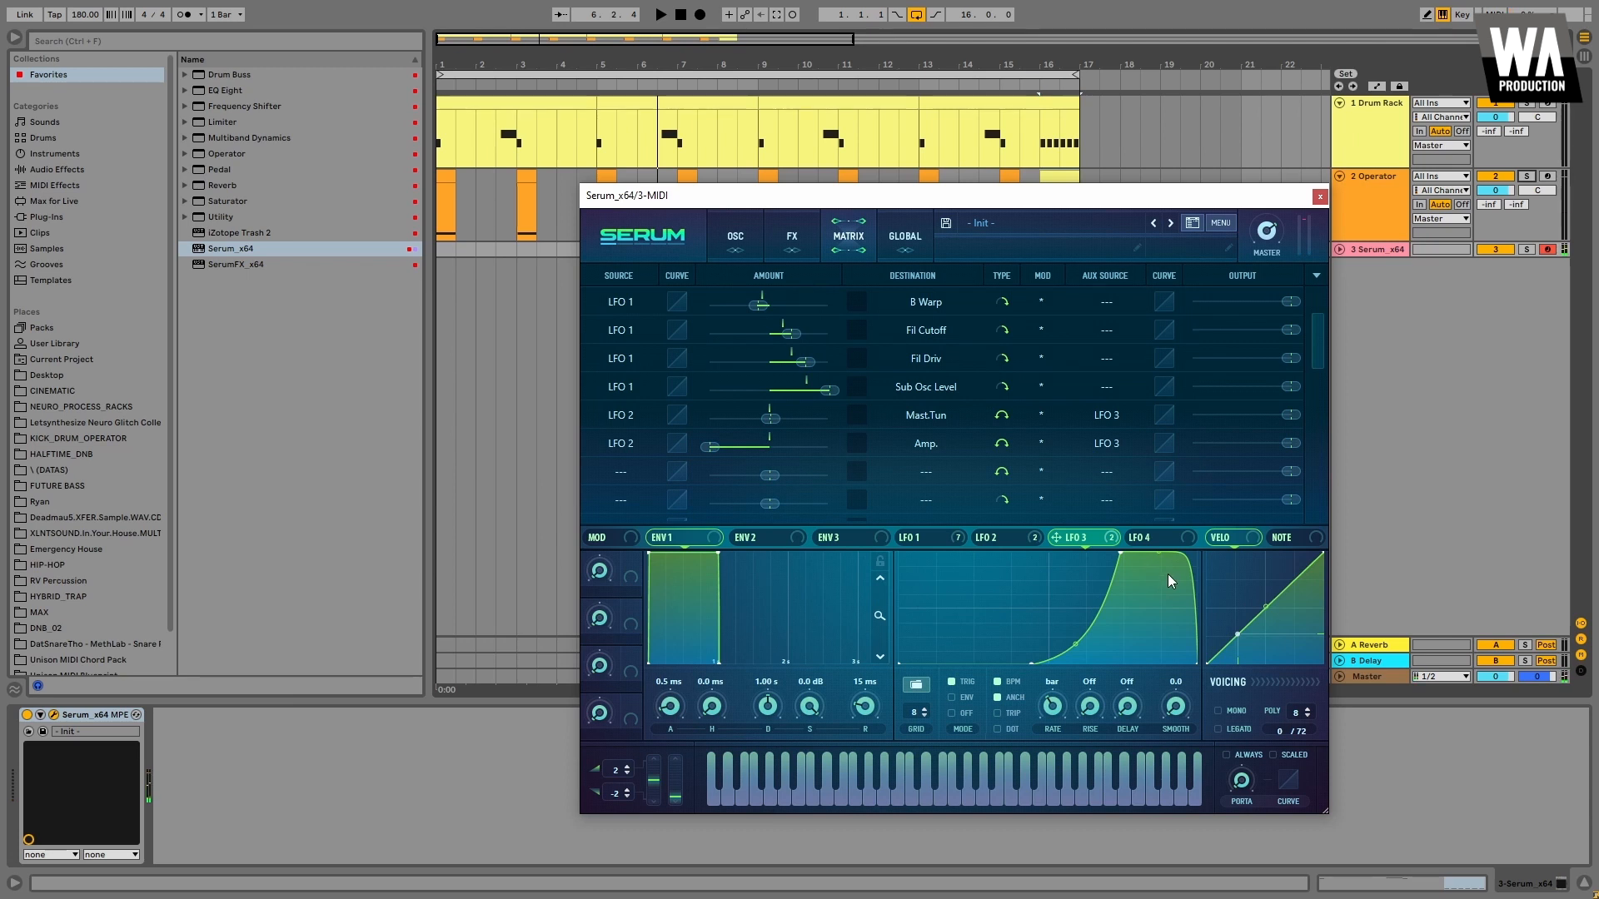
- Set Env 2 to a 102 ms decay with 0% sustain and route it to the global Mast.Tun with a small positive amount
click(771, 538)
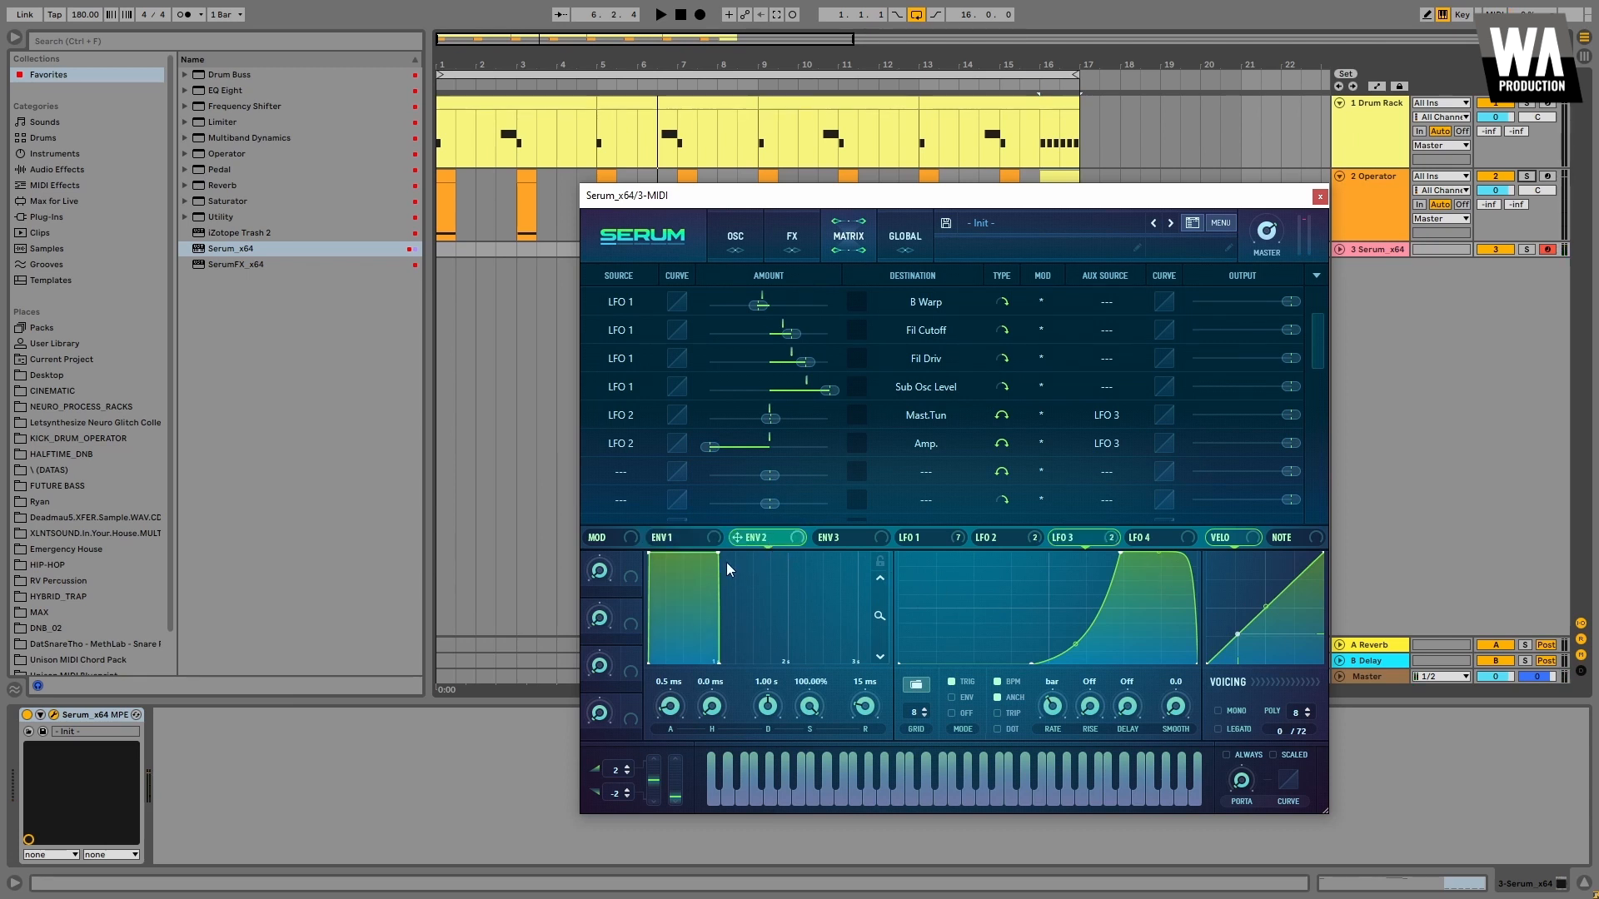
drag(720, 555, 630, 738)
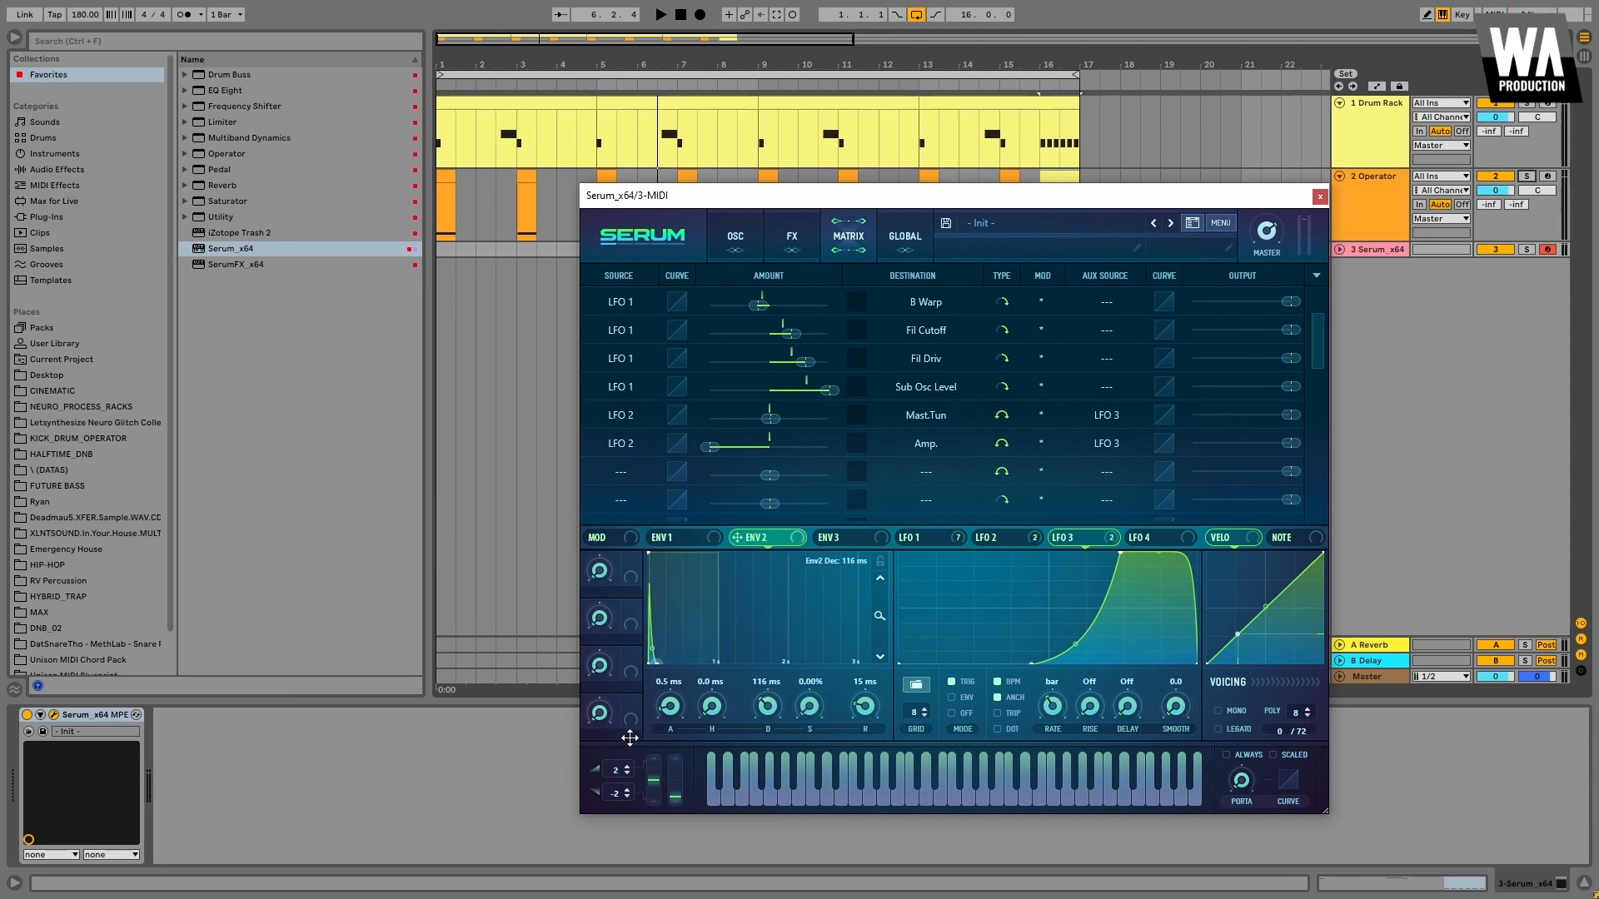
click(627, 500)
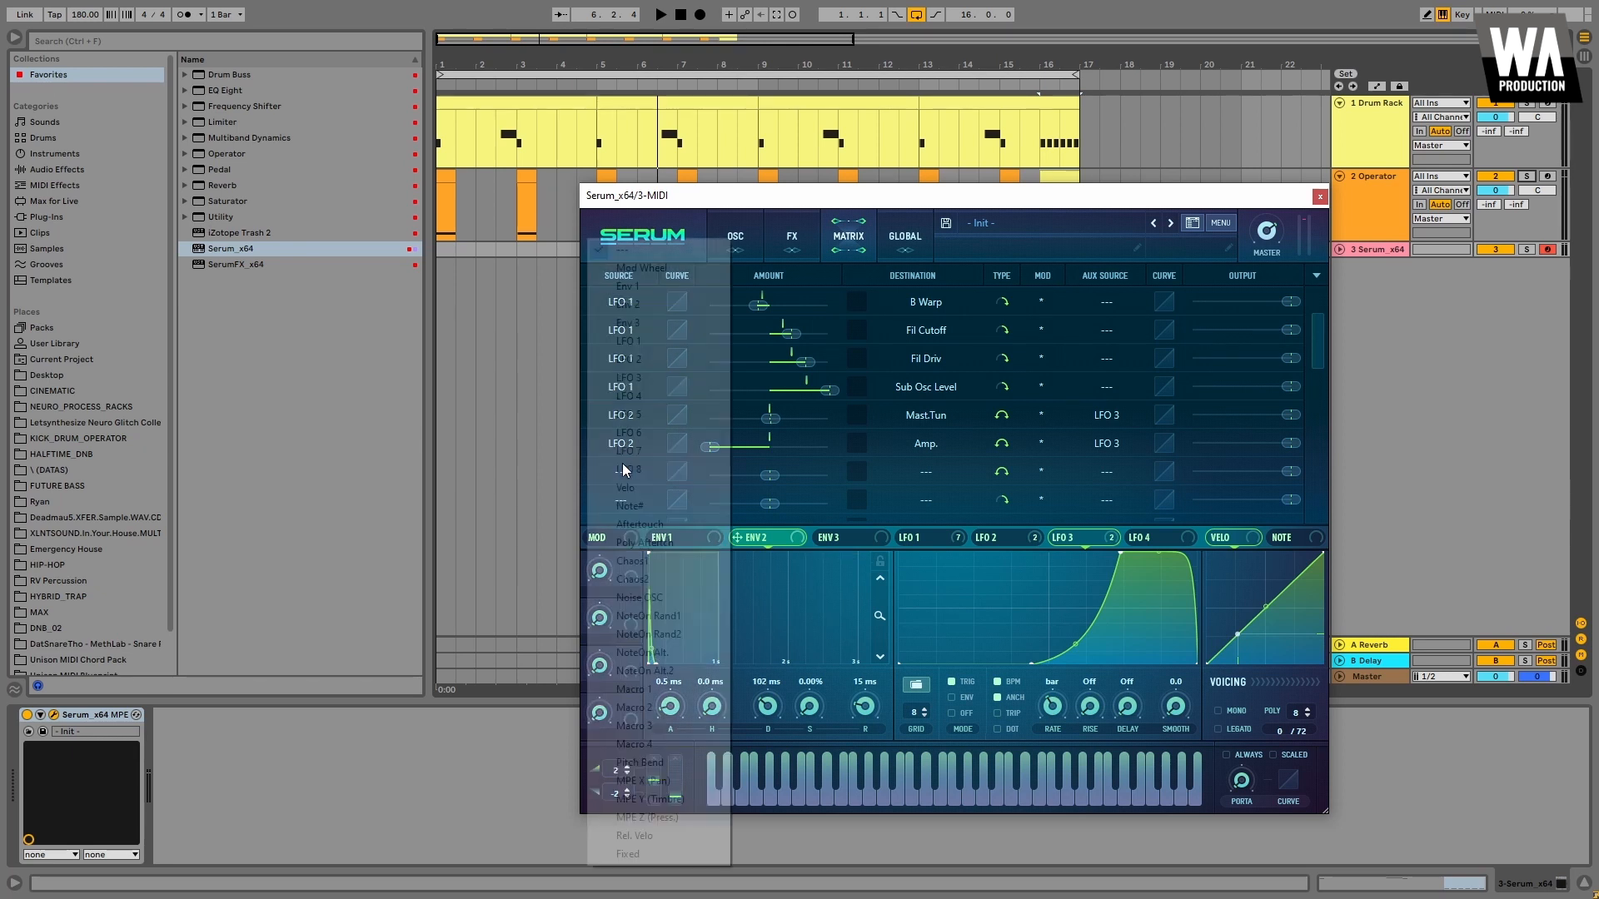
click(651, 303)
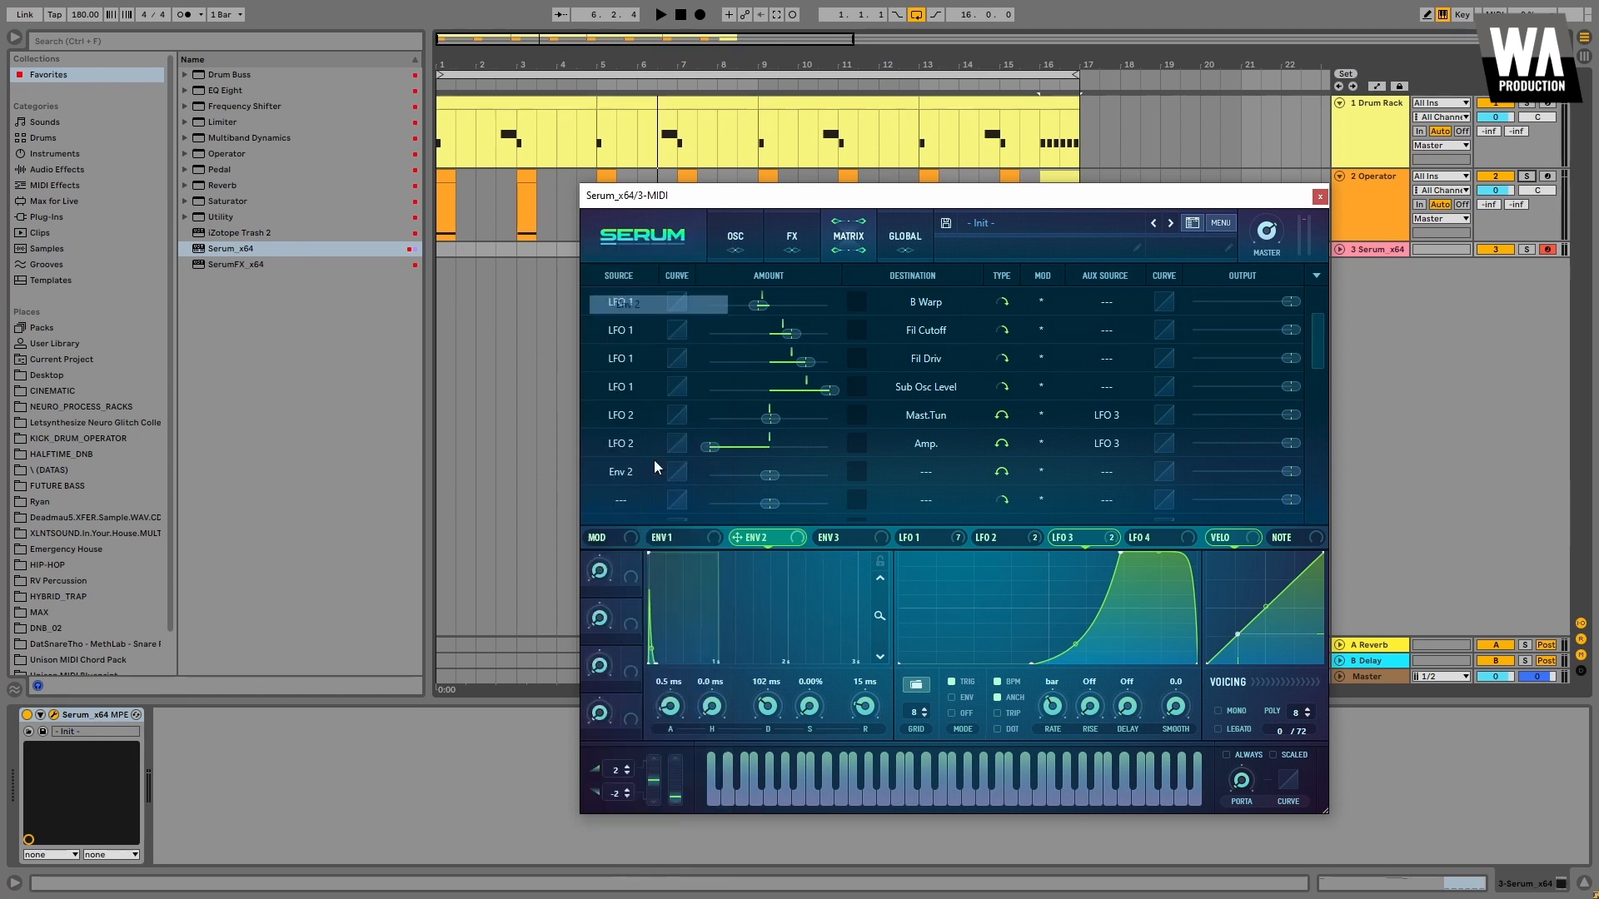
click(926, 472)
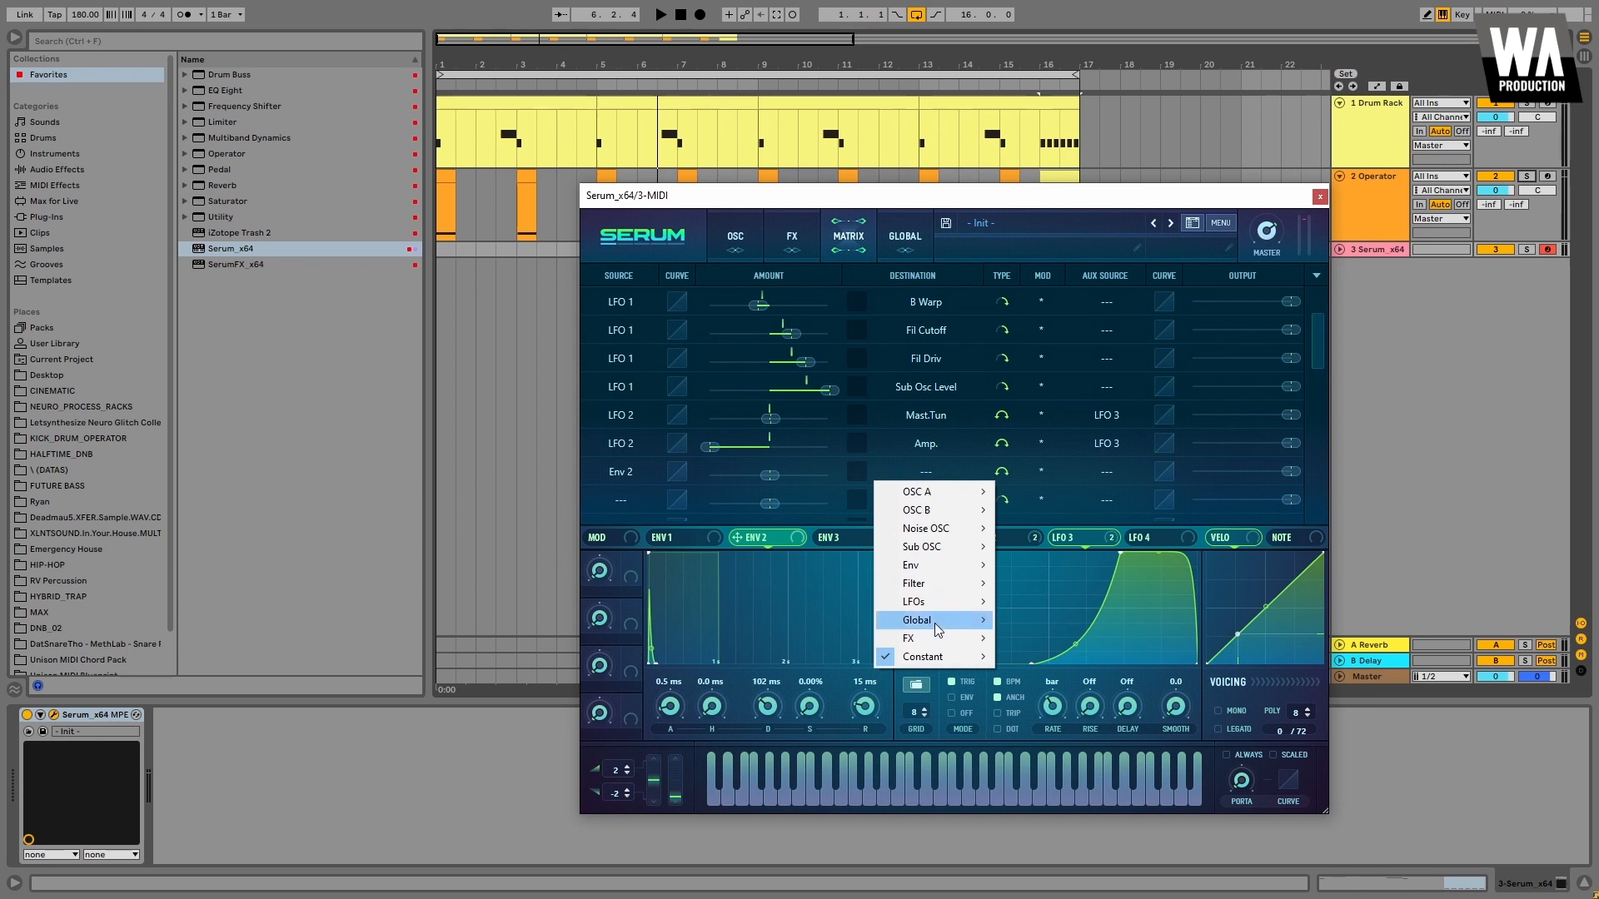
mouse_move(936, 622)
click(1057, 618)
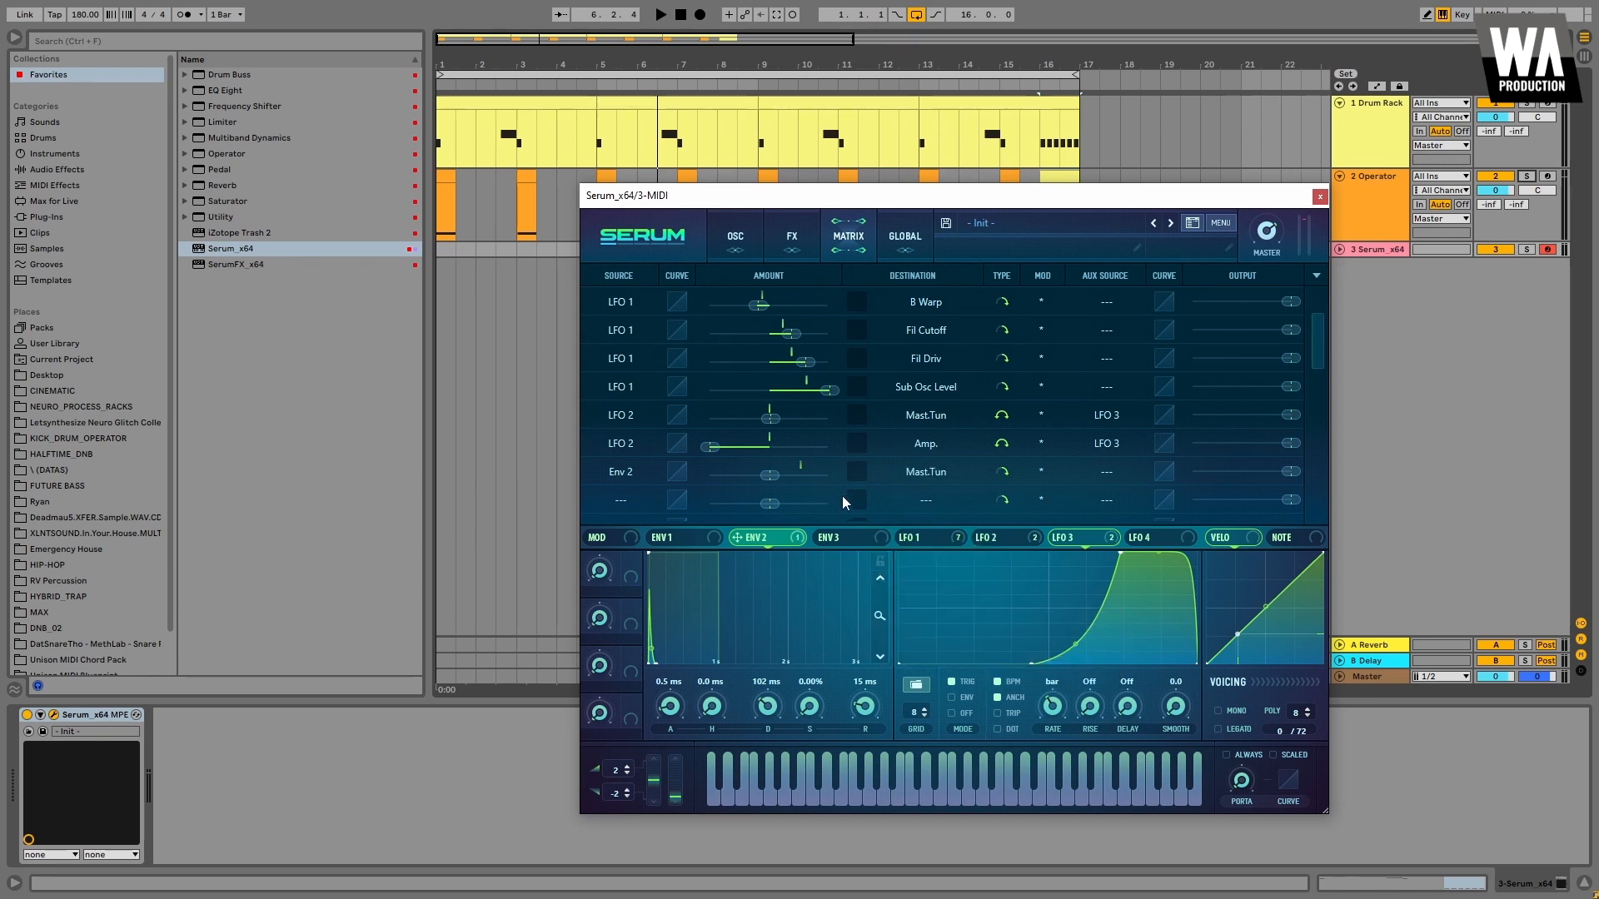
drag(781, 473, 806, 487)
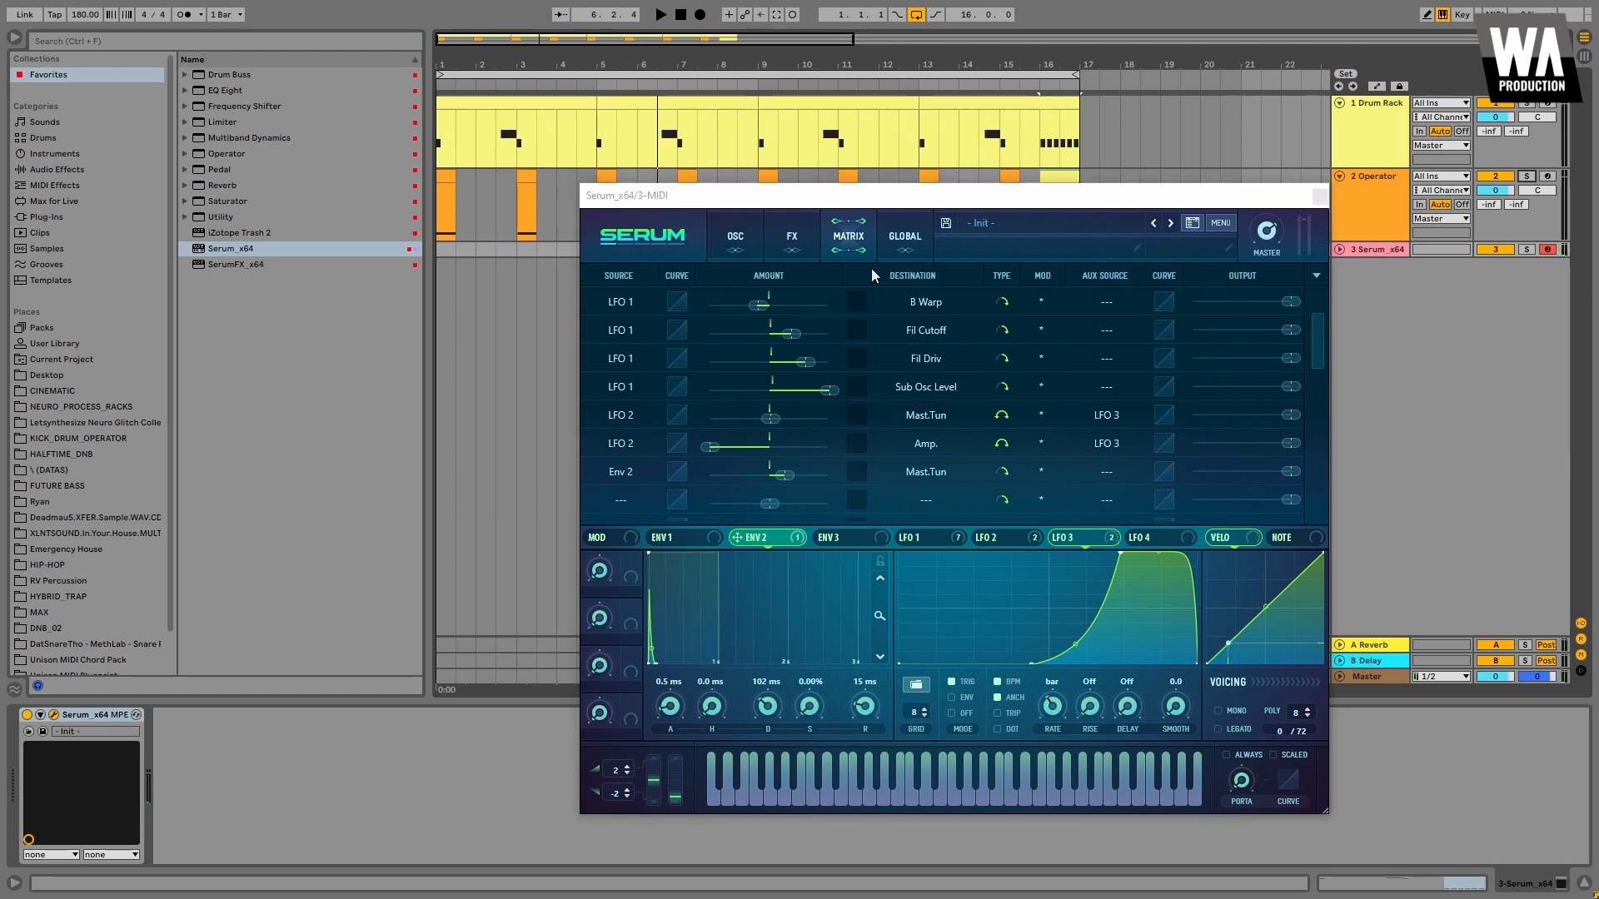
- Add a Diode 2 distortion as the first effect and lower its wet mix to about 18%
click(795, 241)
click(601, 307)
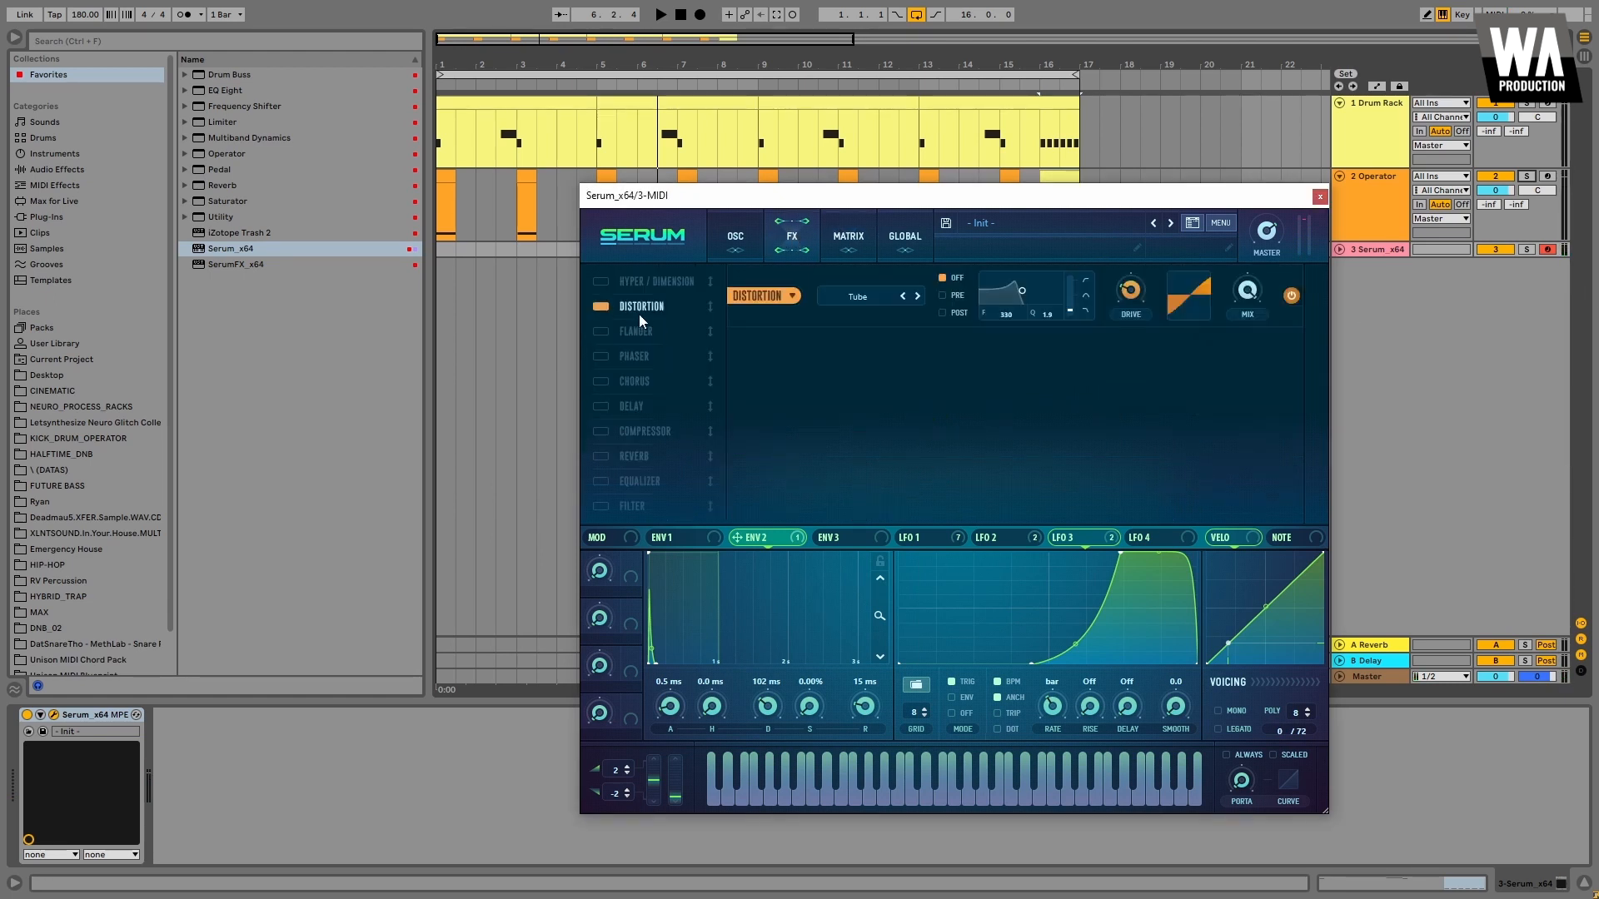
click(861, 295)
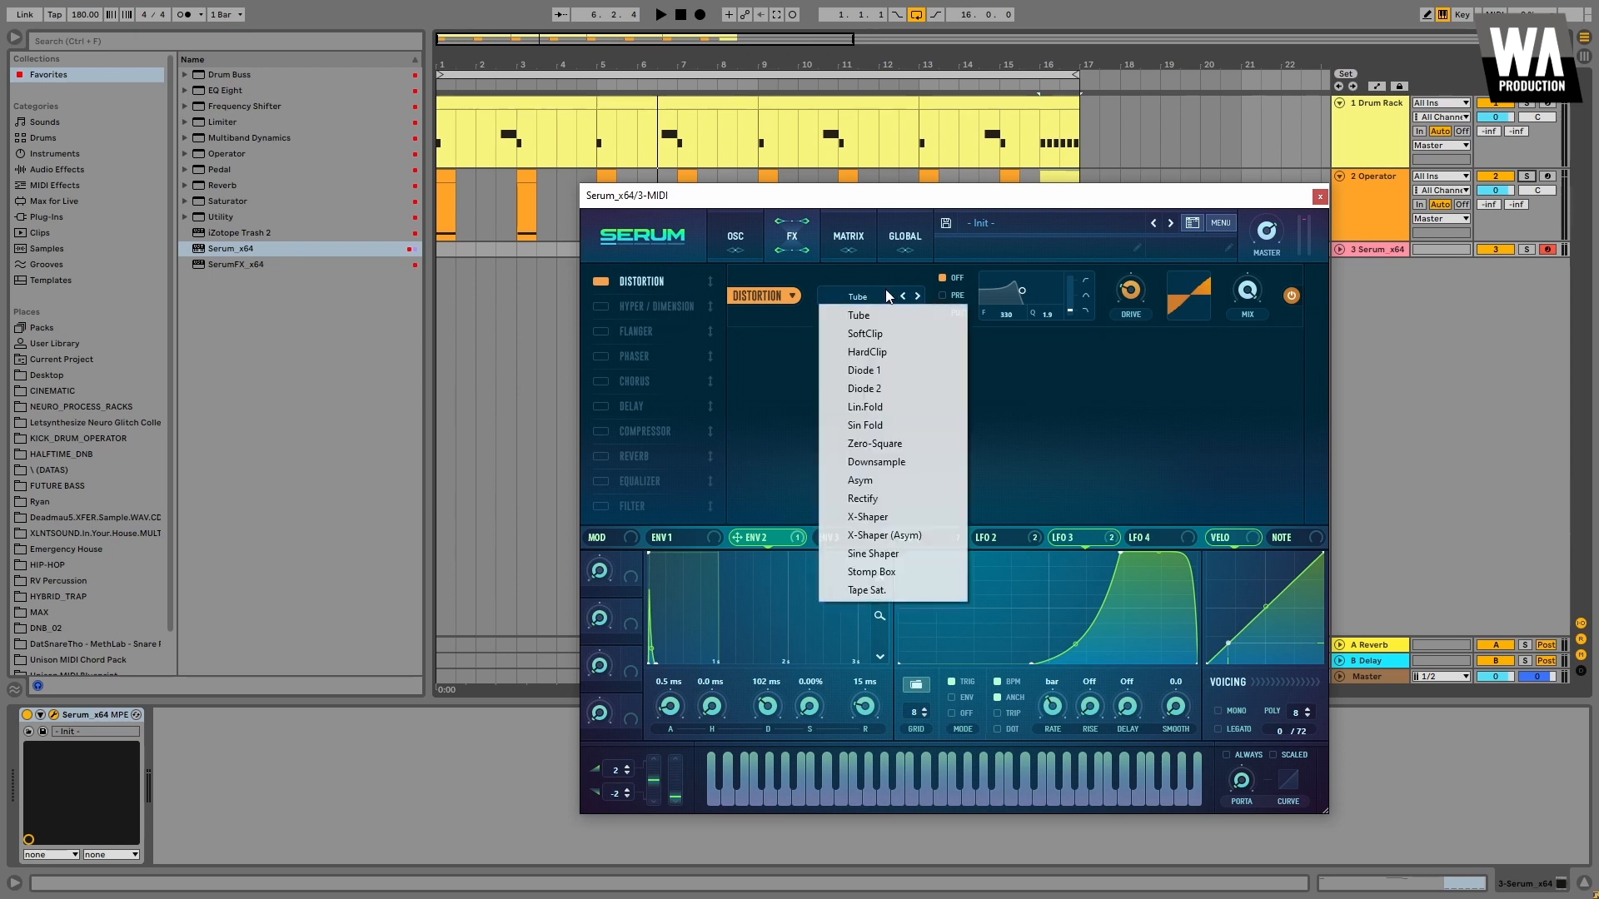
click(879, 389)
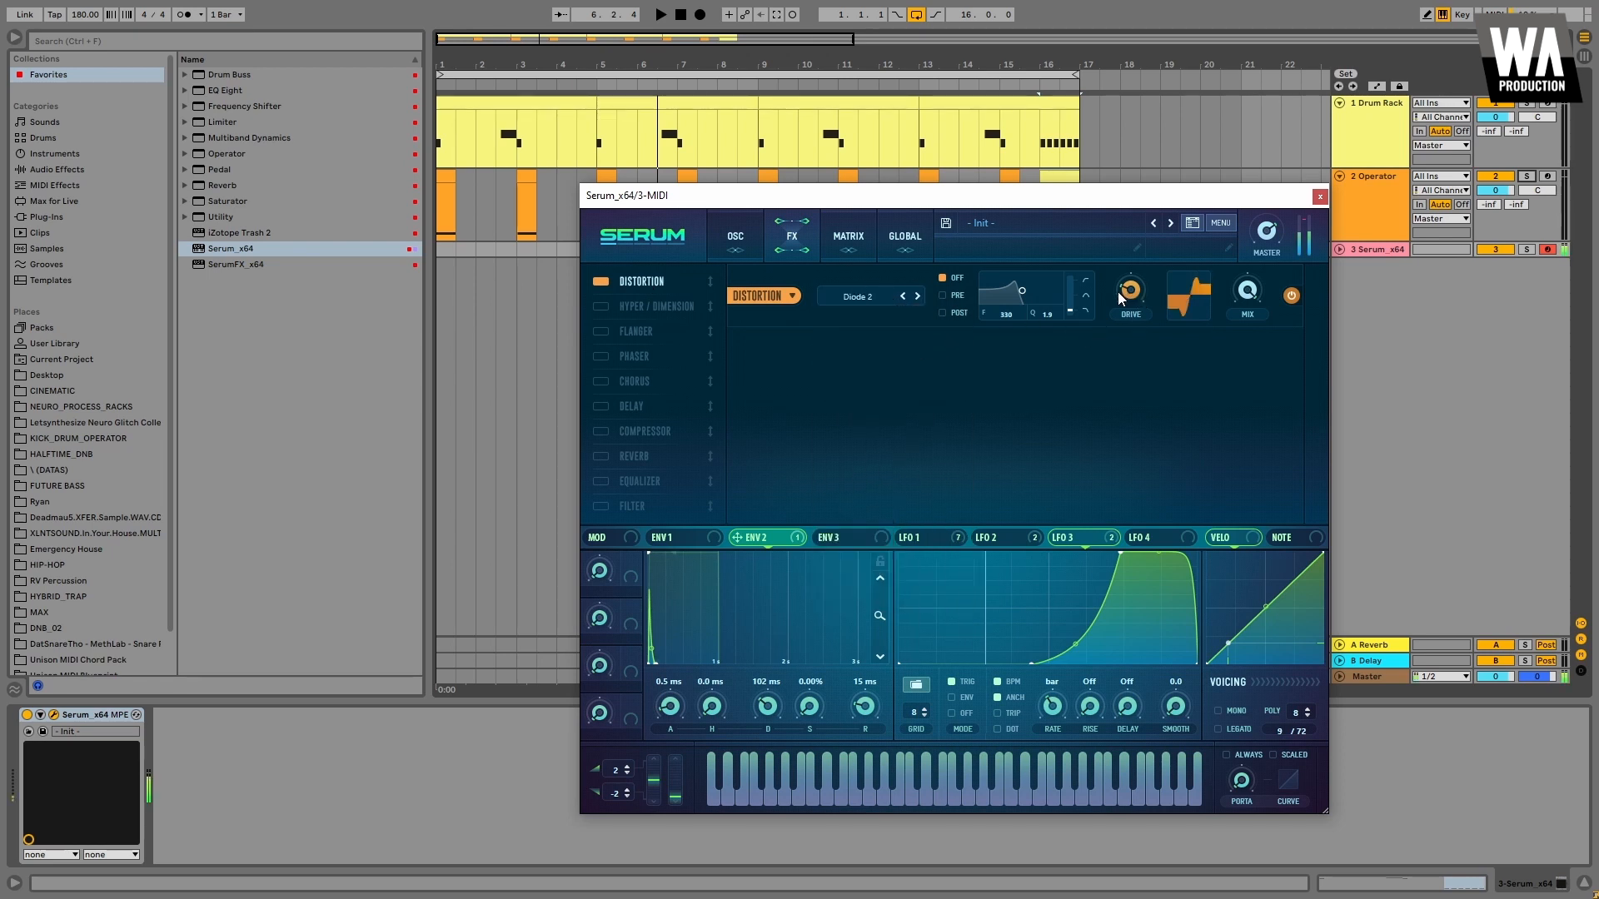
drag(1244, 293, 1250, 420)
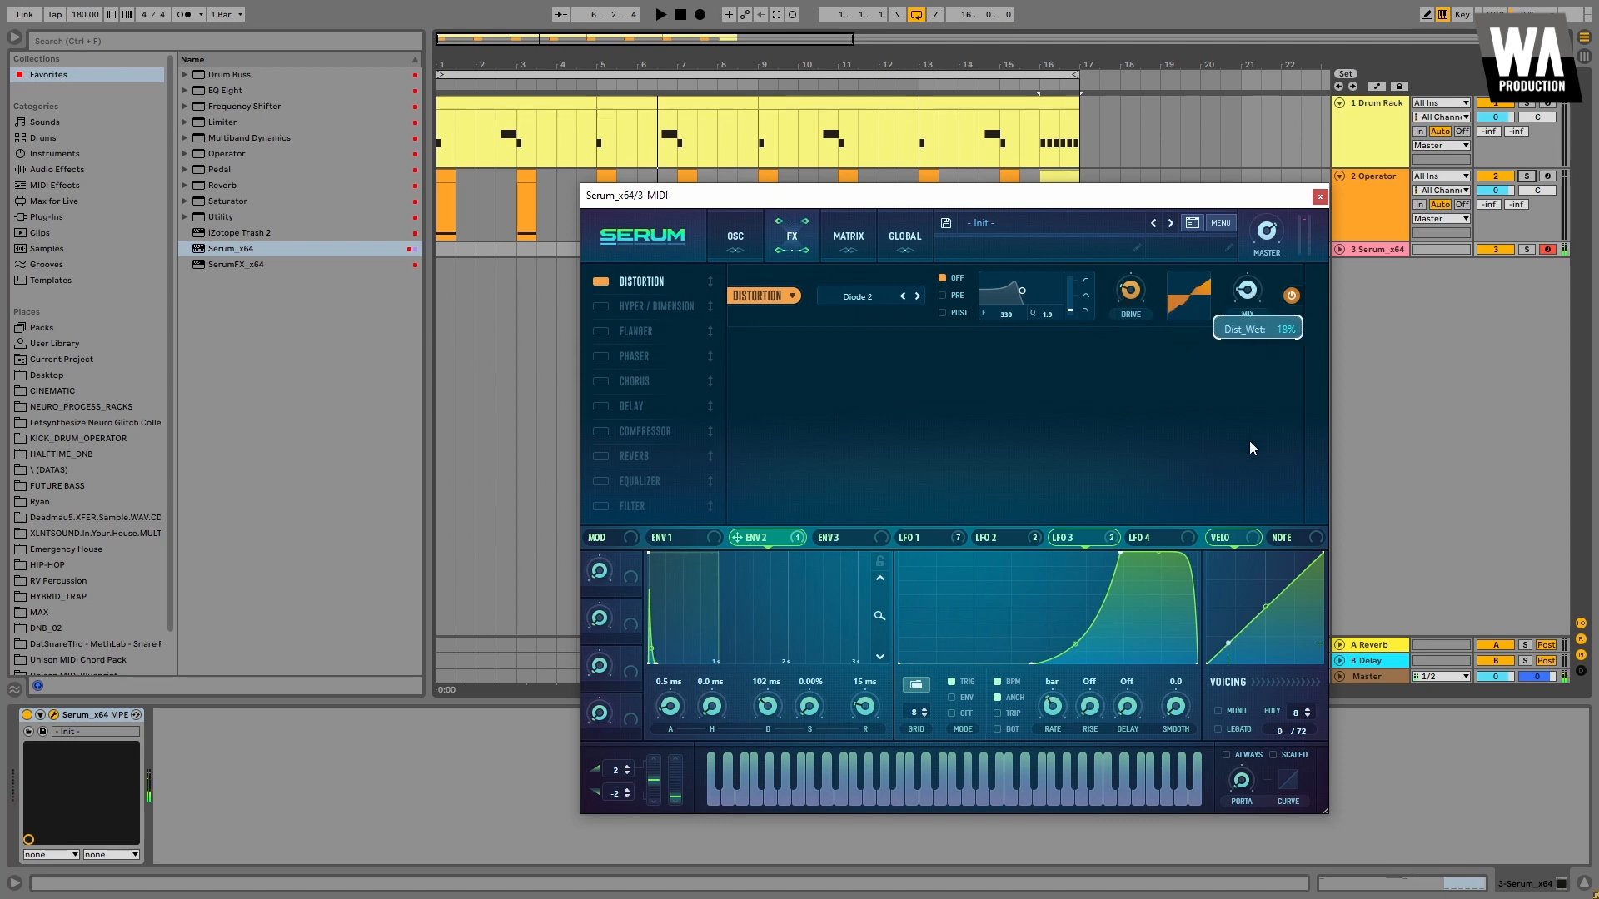
click(1247, 293)
- Modulate the distortion's mix and drive with LFO 1 and enable its PRE filter at a frequency of 131
click(923, 537)
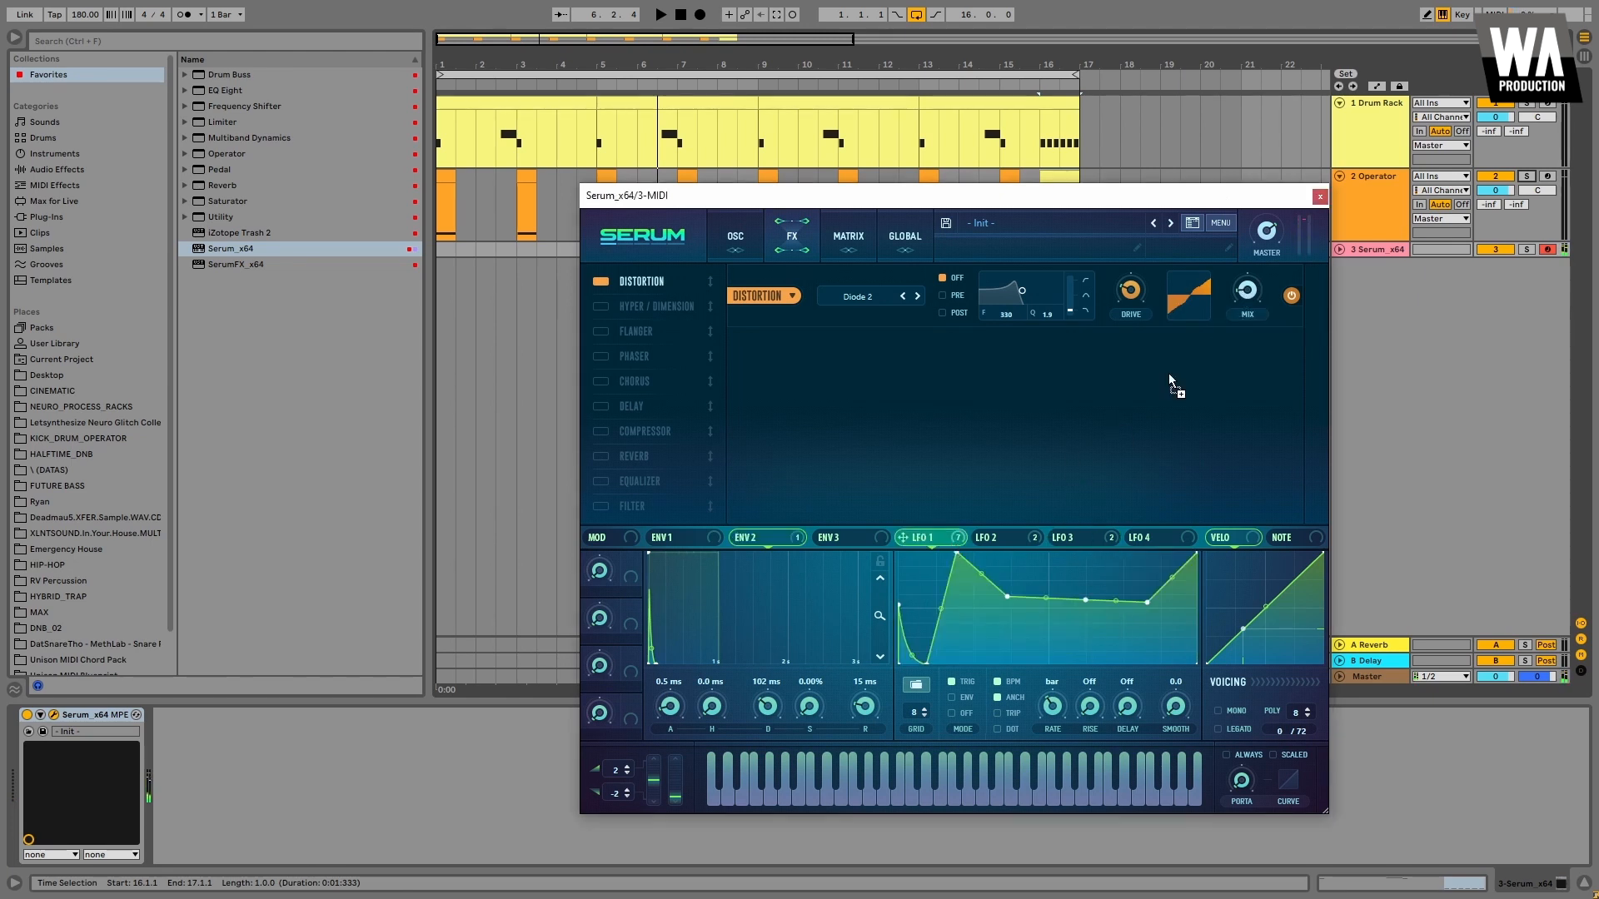
drag(1245, 316, 1232, 281)
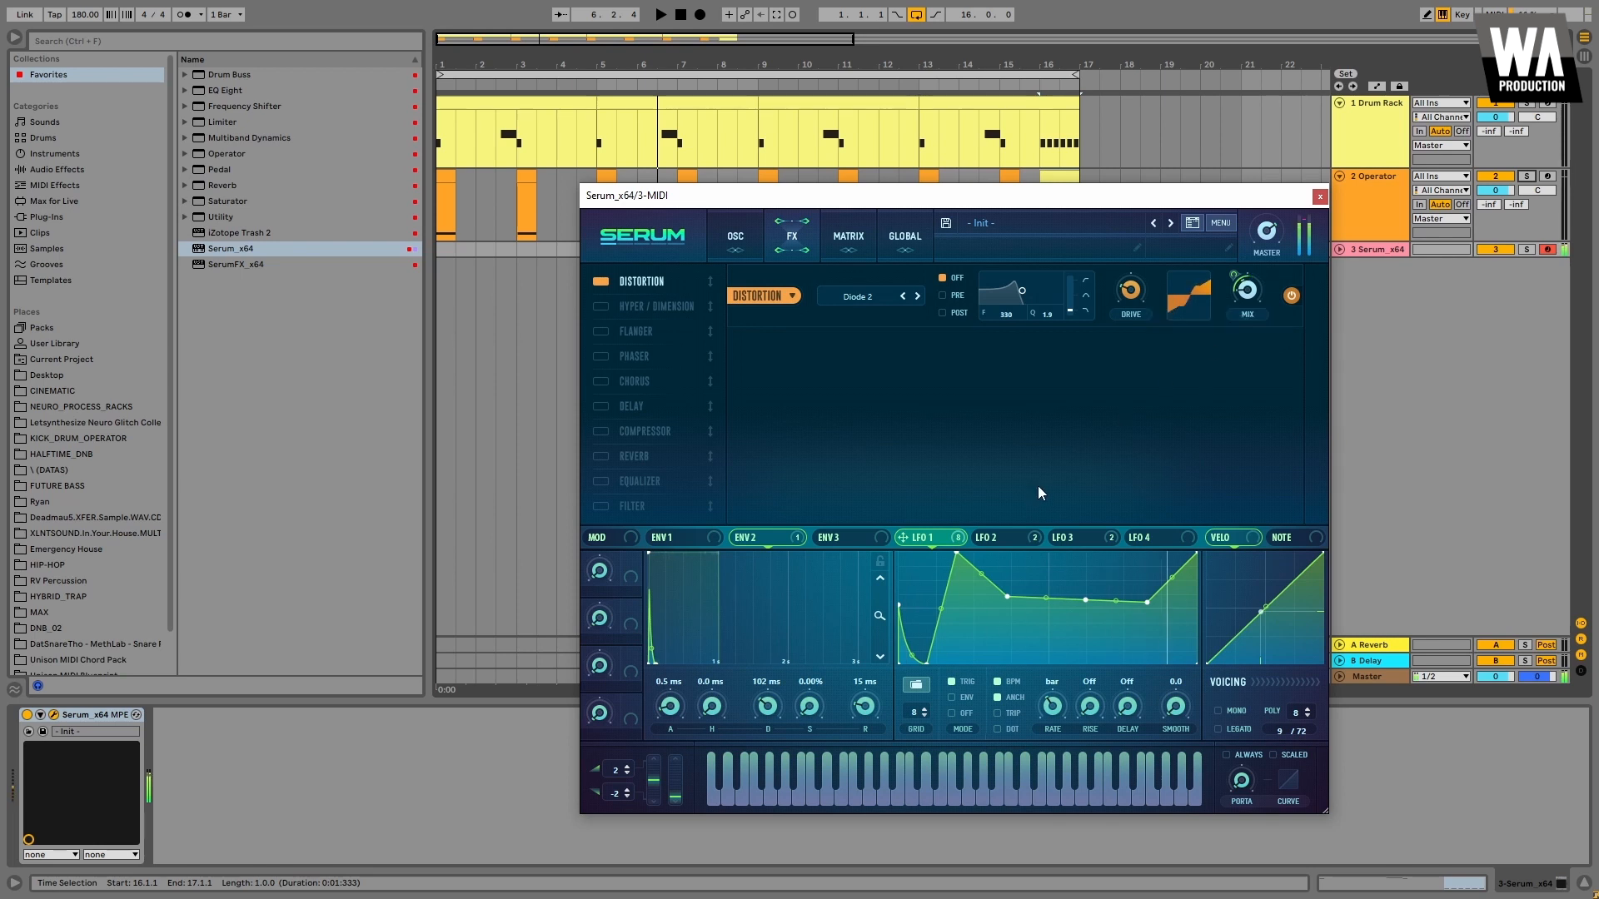
drag(1127, 301, 1018, 300)
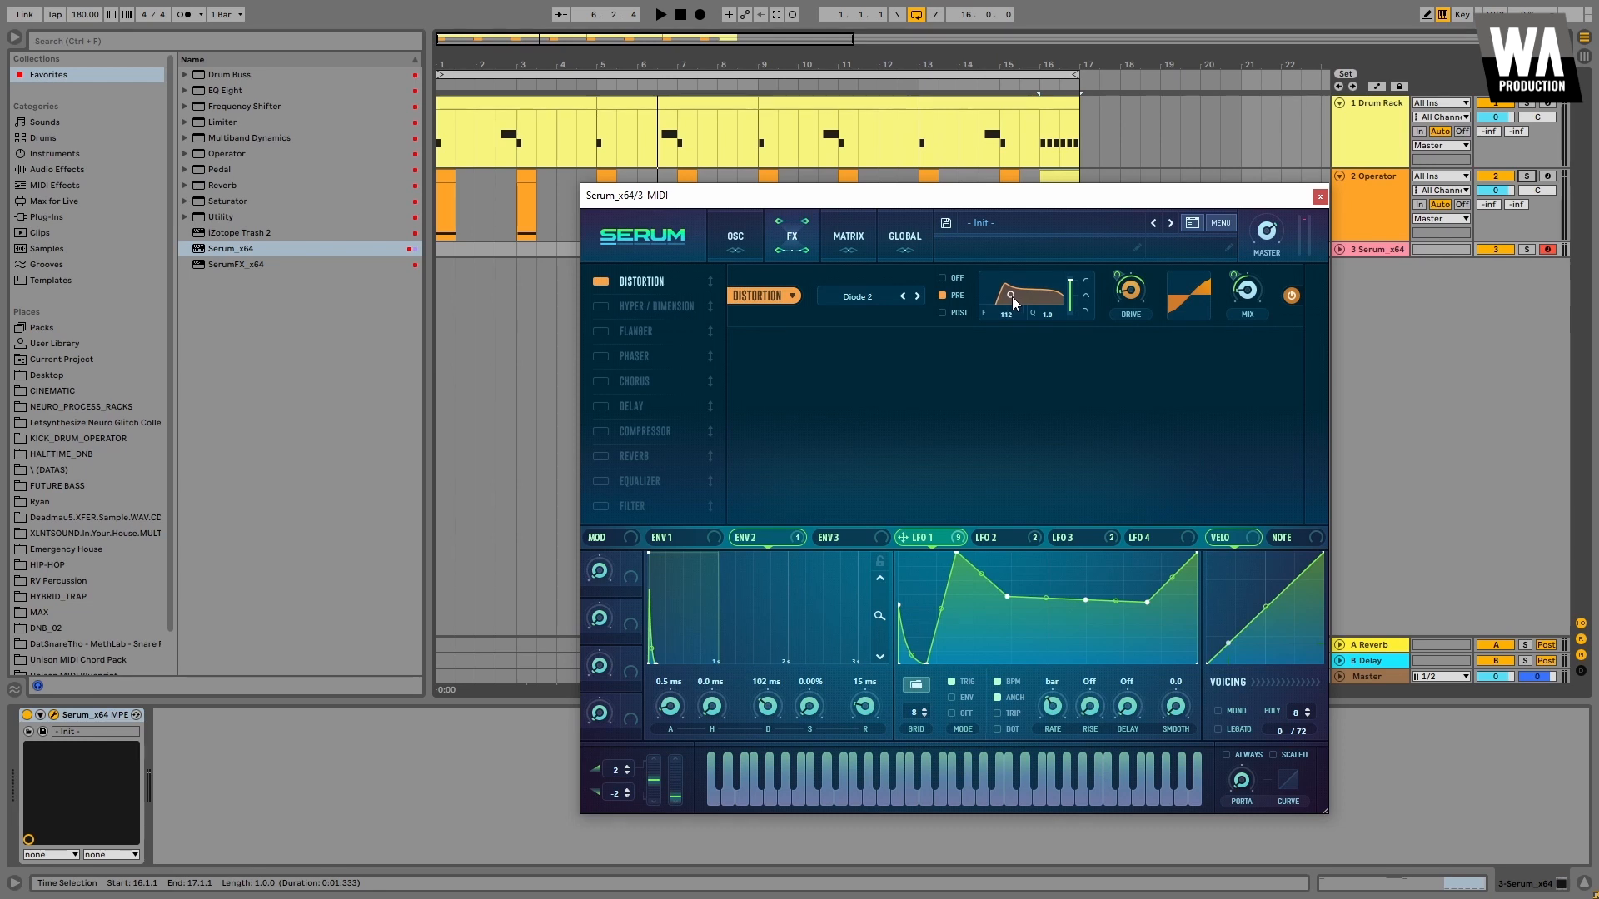
mouse_move(946, 536)
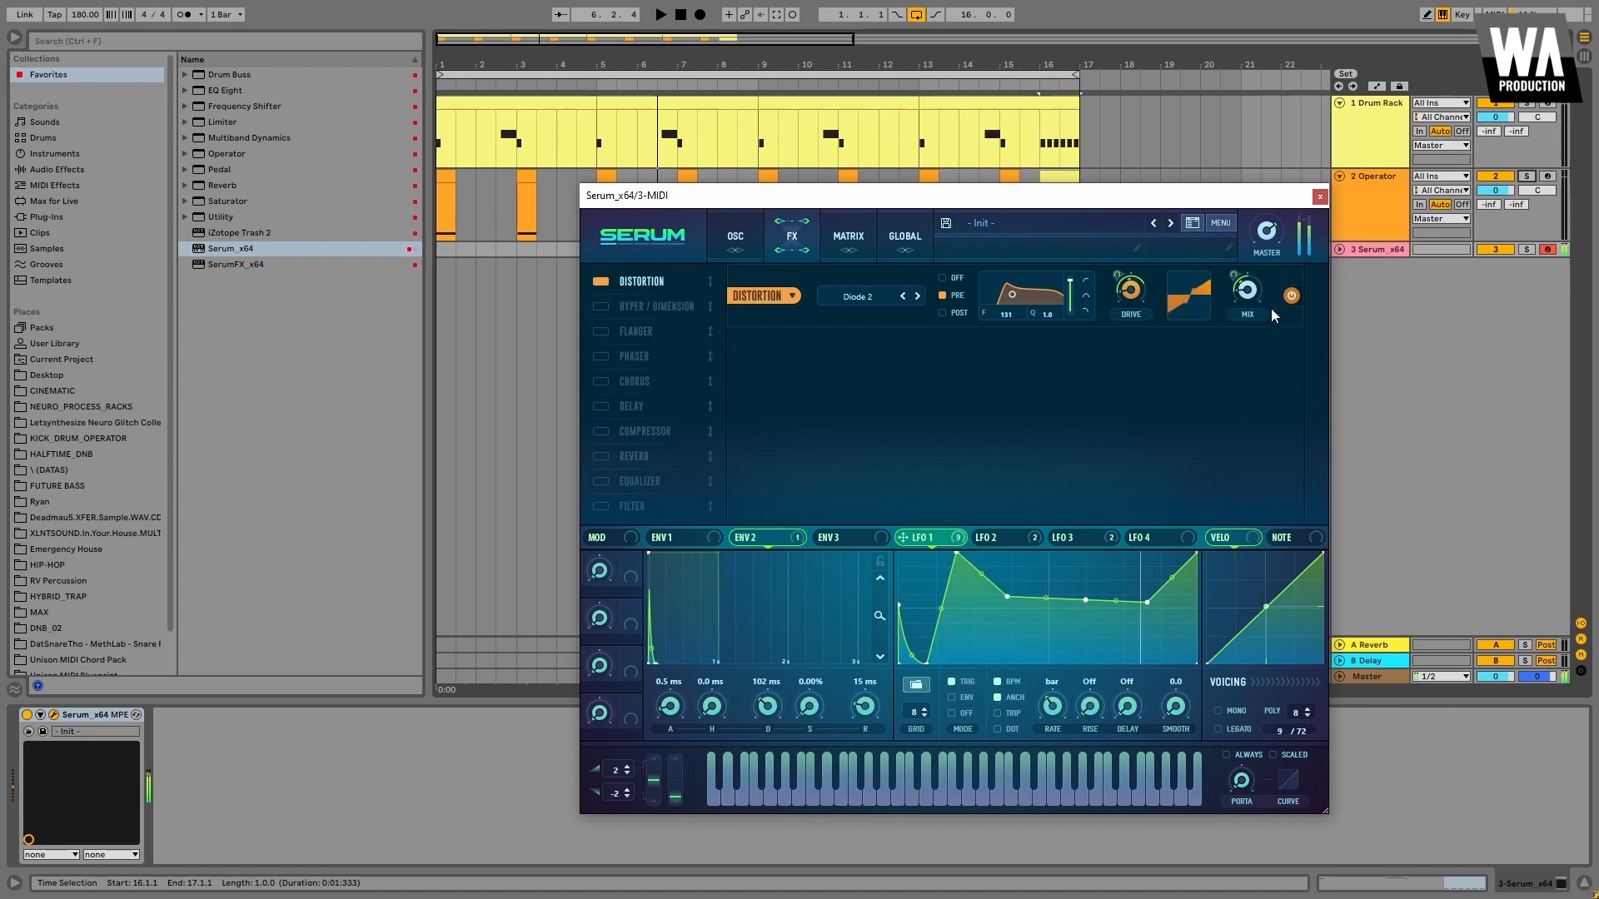
click(1292, 296)
- Add a multiband compressor directly after the distortion and turn its gain well up
click(617, 428)
drag(608, 428, 671, 310)
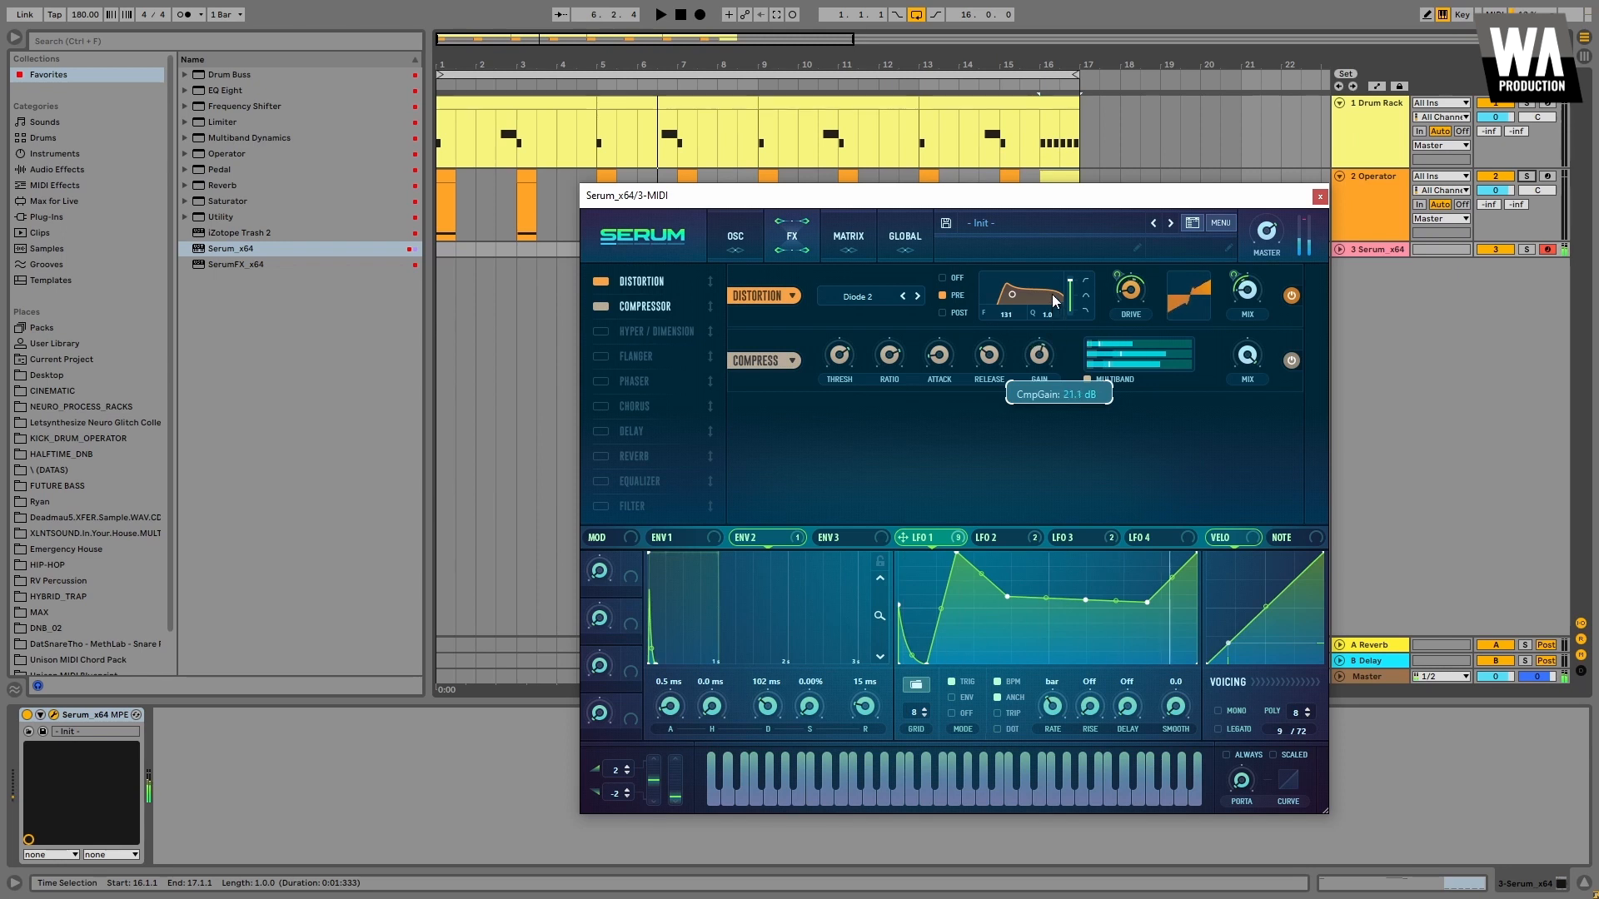
drag(1055, 289, 1056, 238)
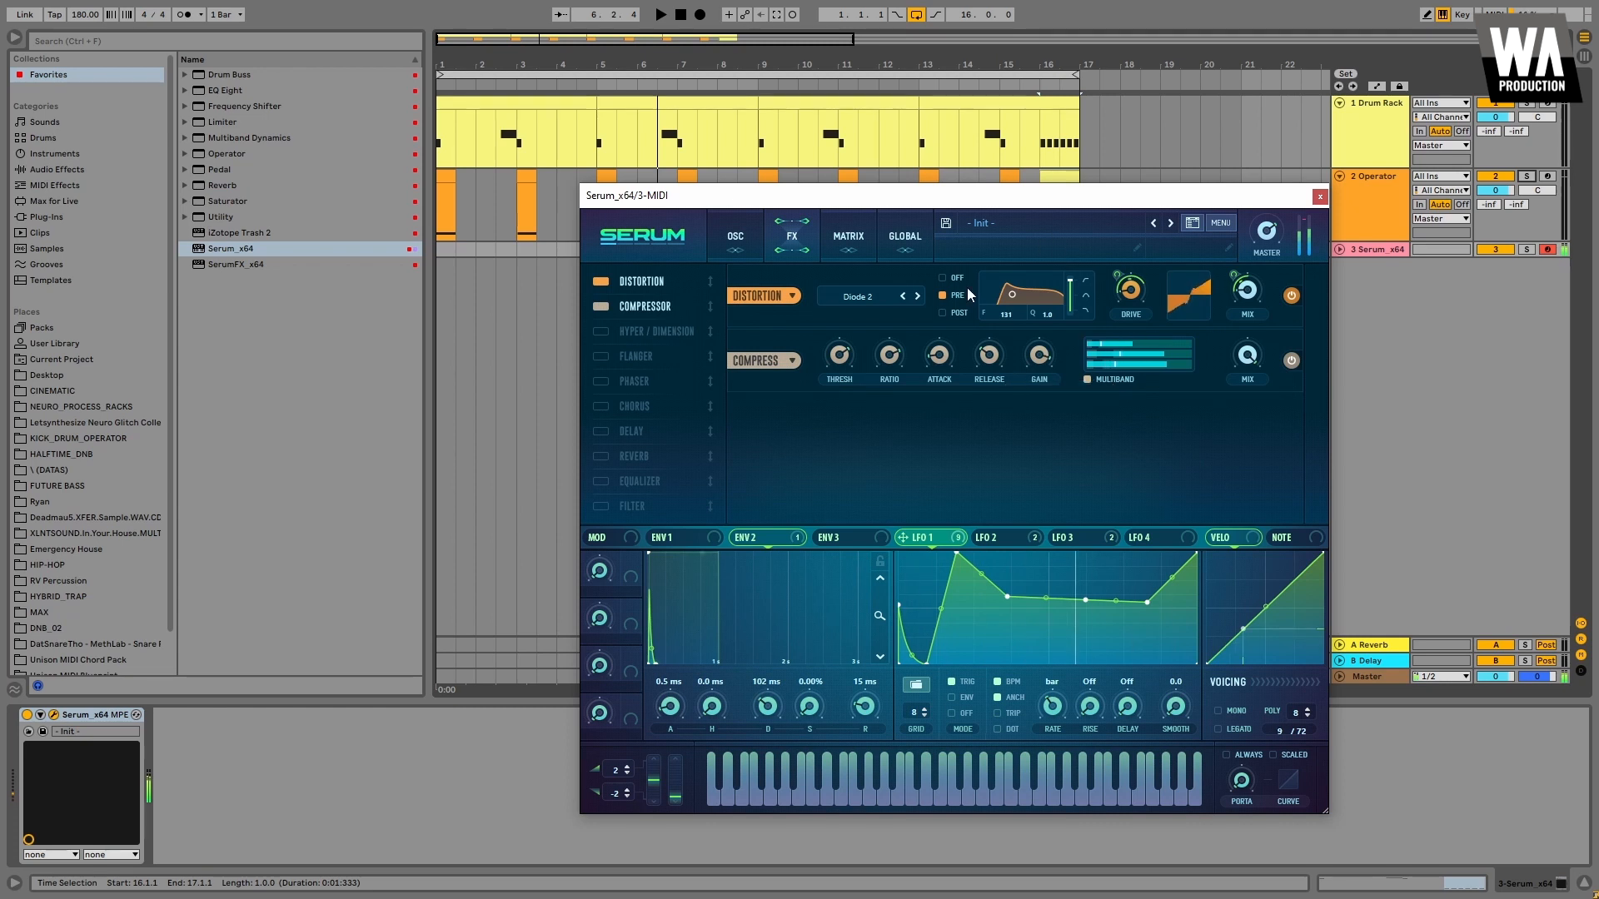
- Add a filter effect after the compressor and set its type to Bandreject
click(599, 507)
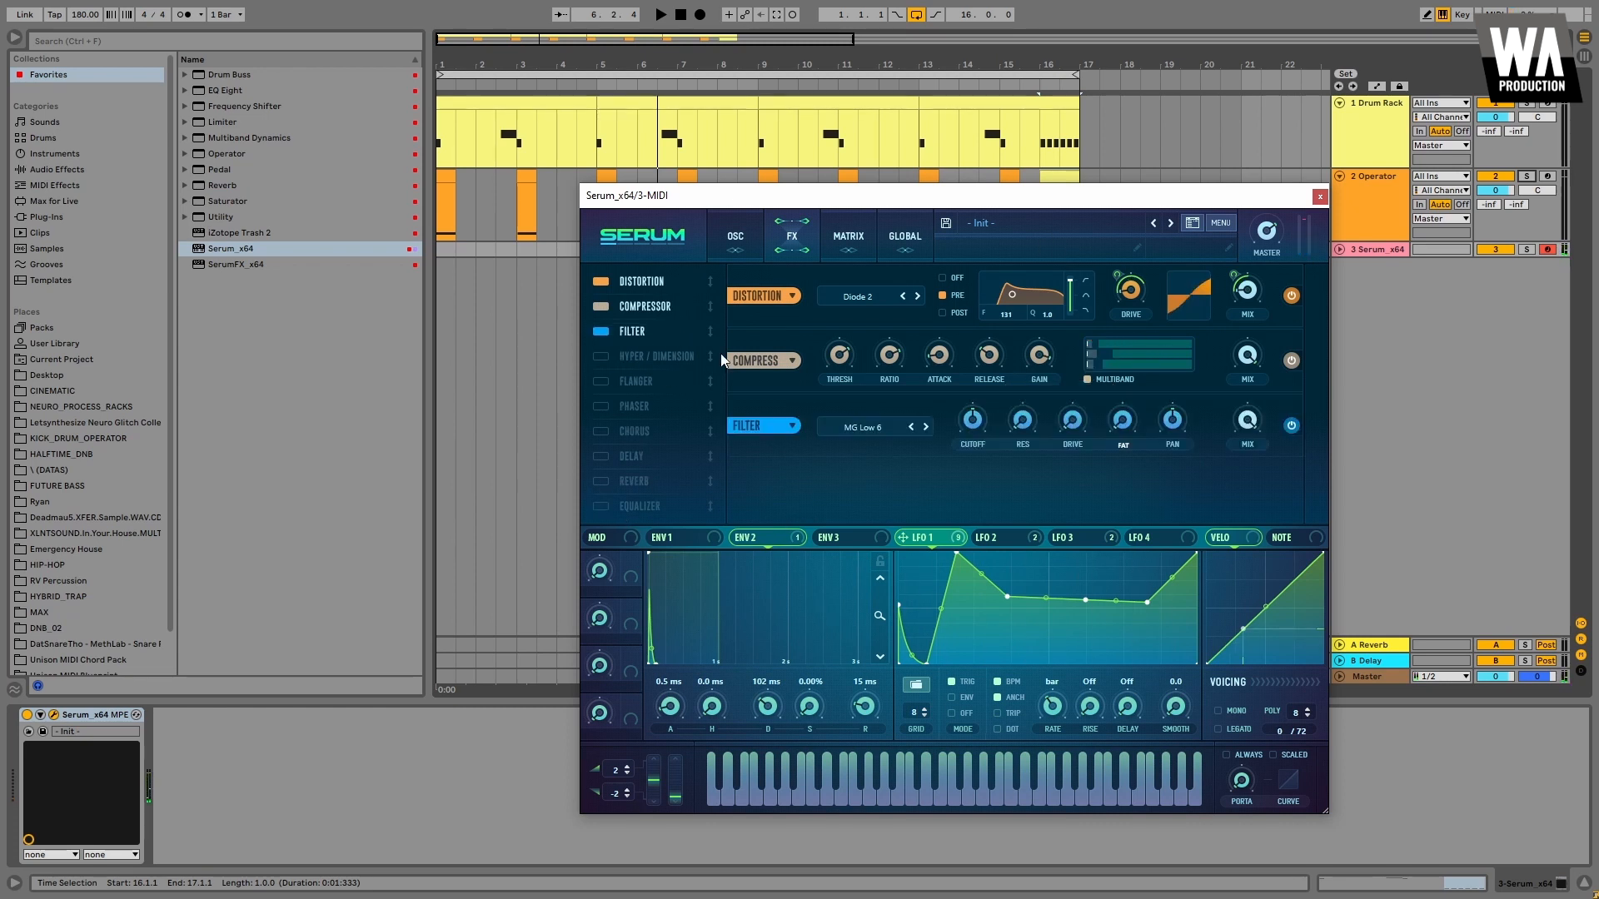
click(863, 427)
mouse_move(866, 503)
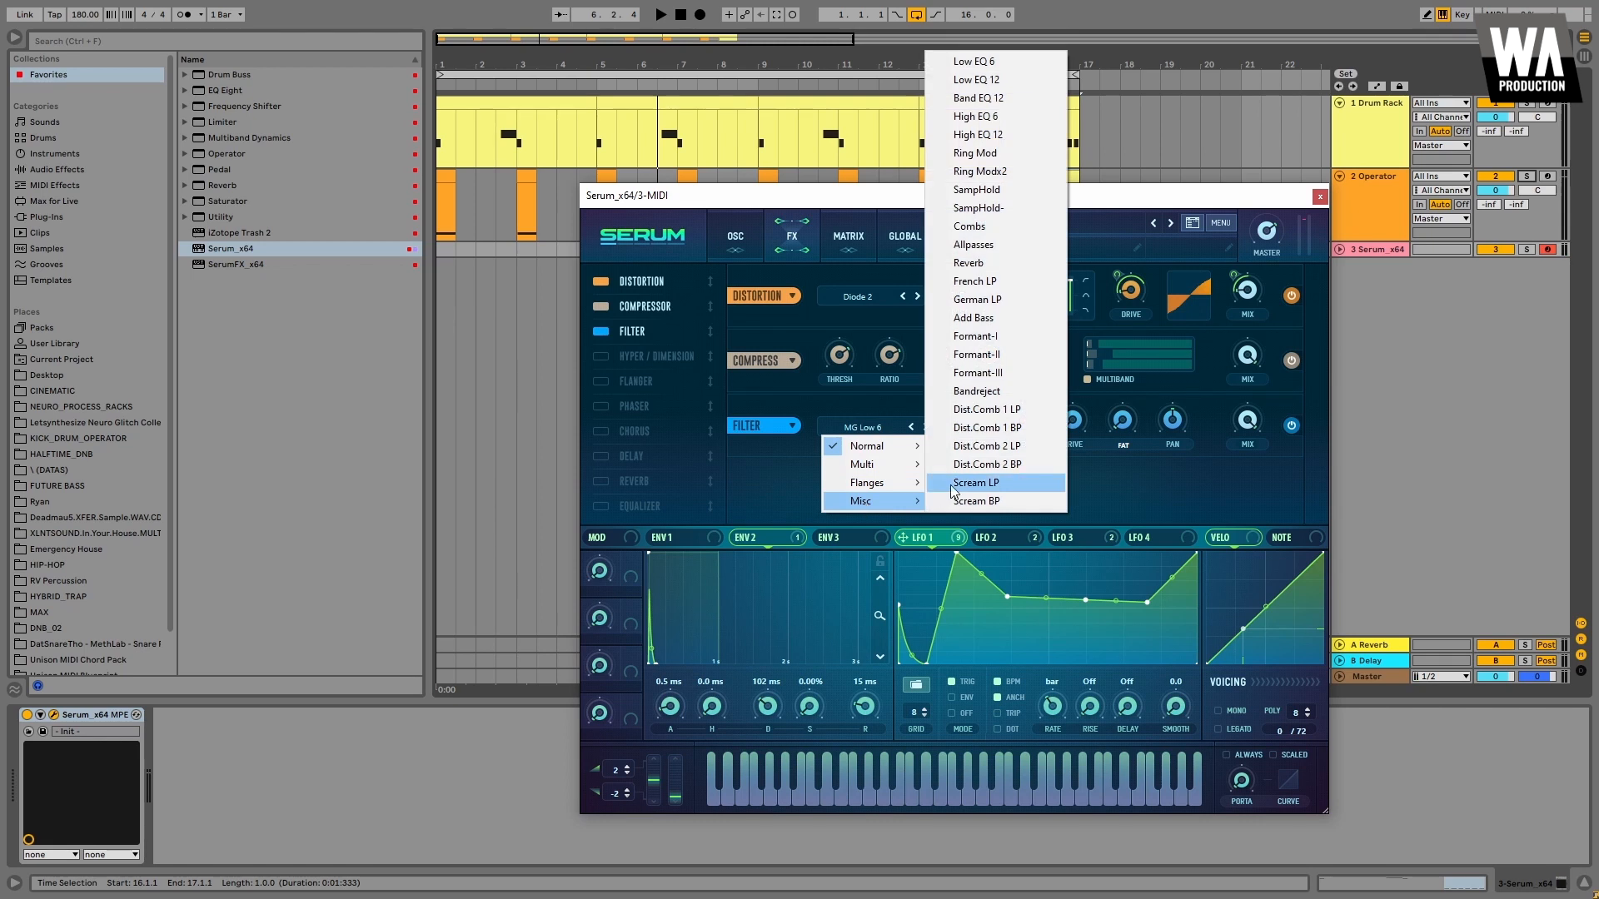
click(980, 393)
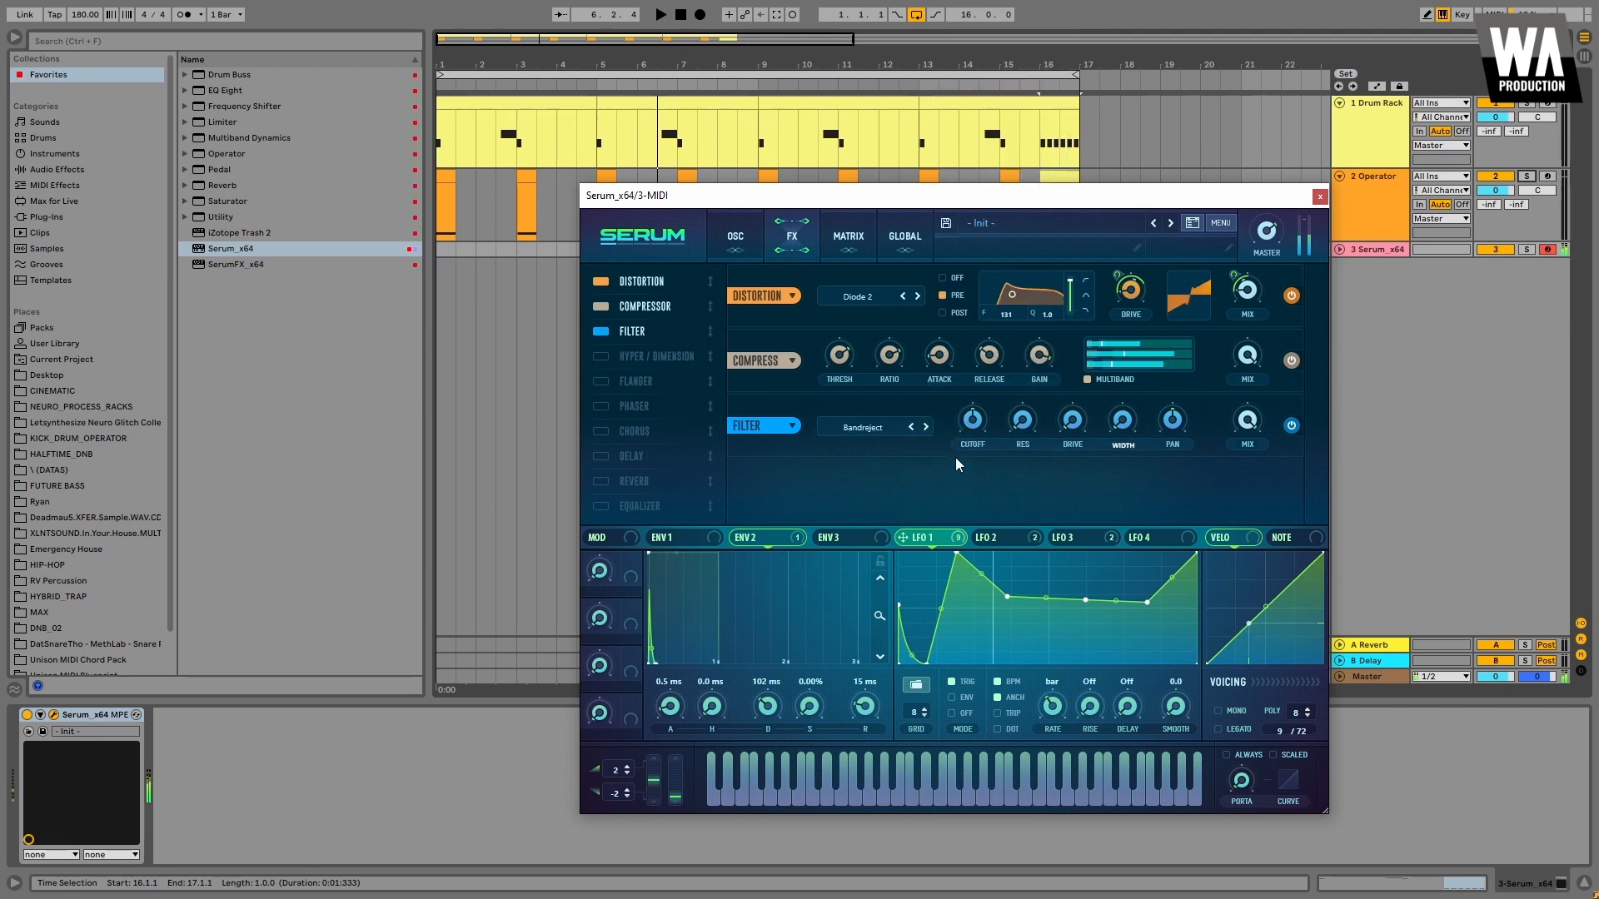
- Lower the Bandreject filter's cutoff and modulate both its cutoff and width with LFO 1
drag(973, 420, 979, 506)
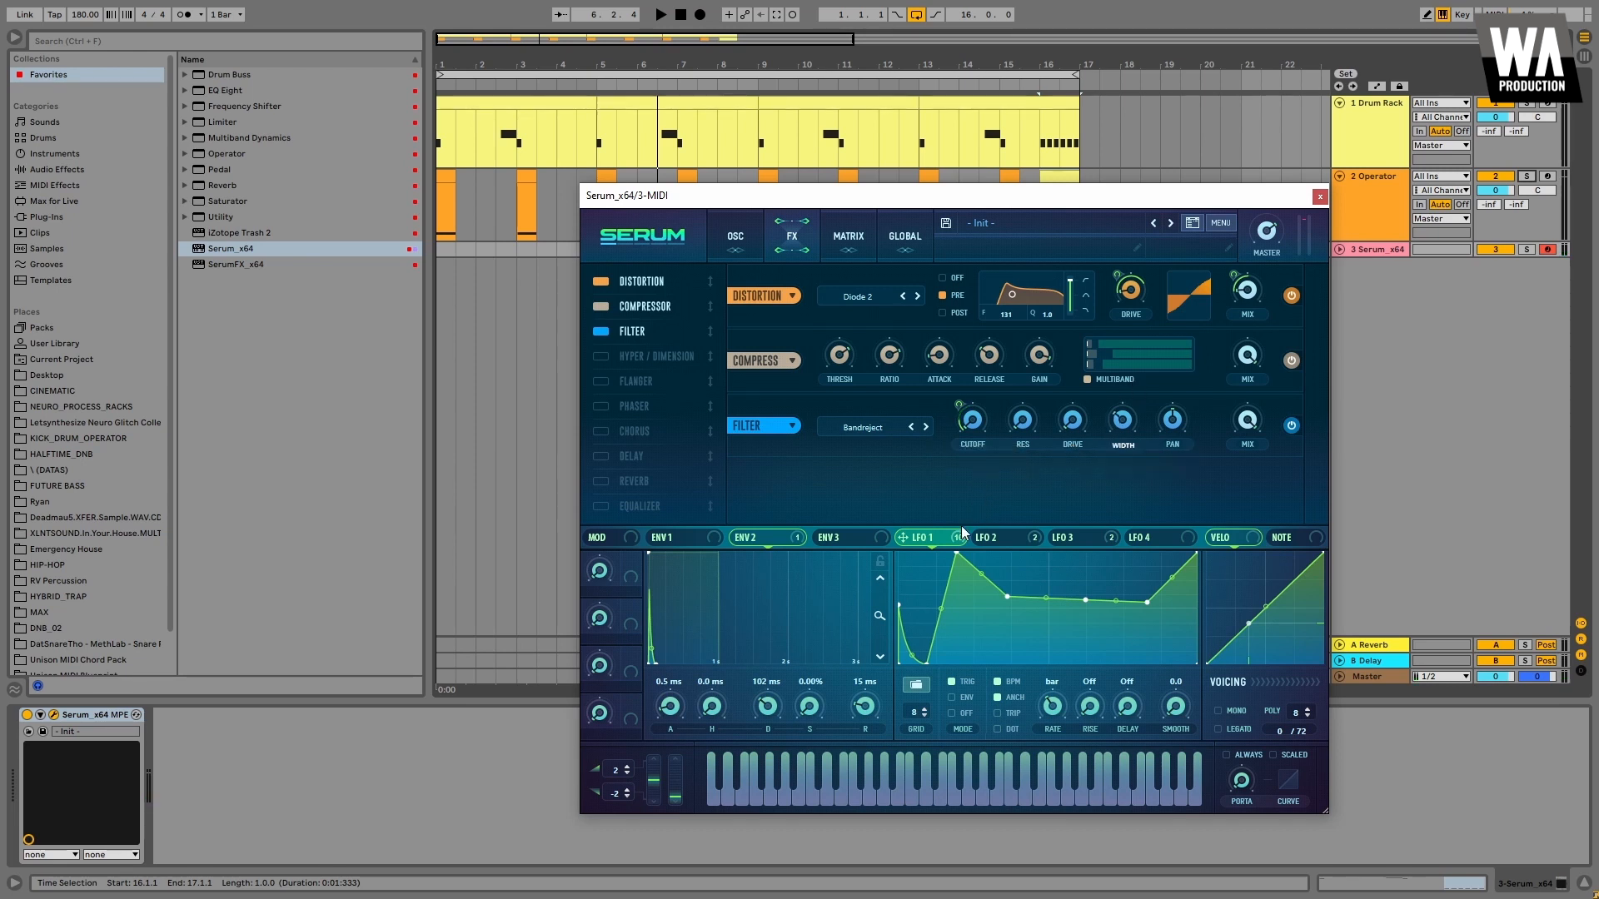
drag(1126, 424, 1110, 439)
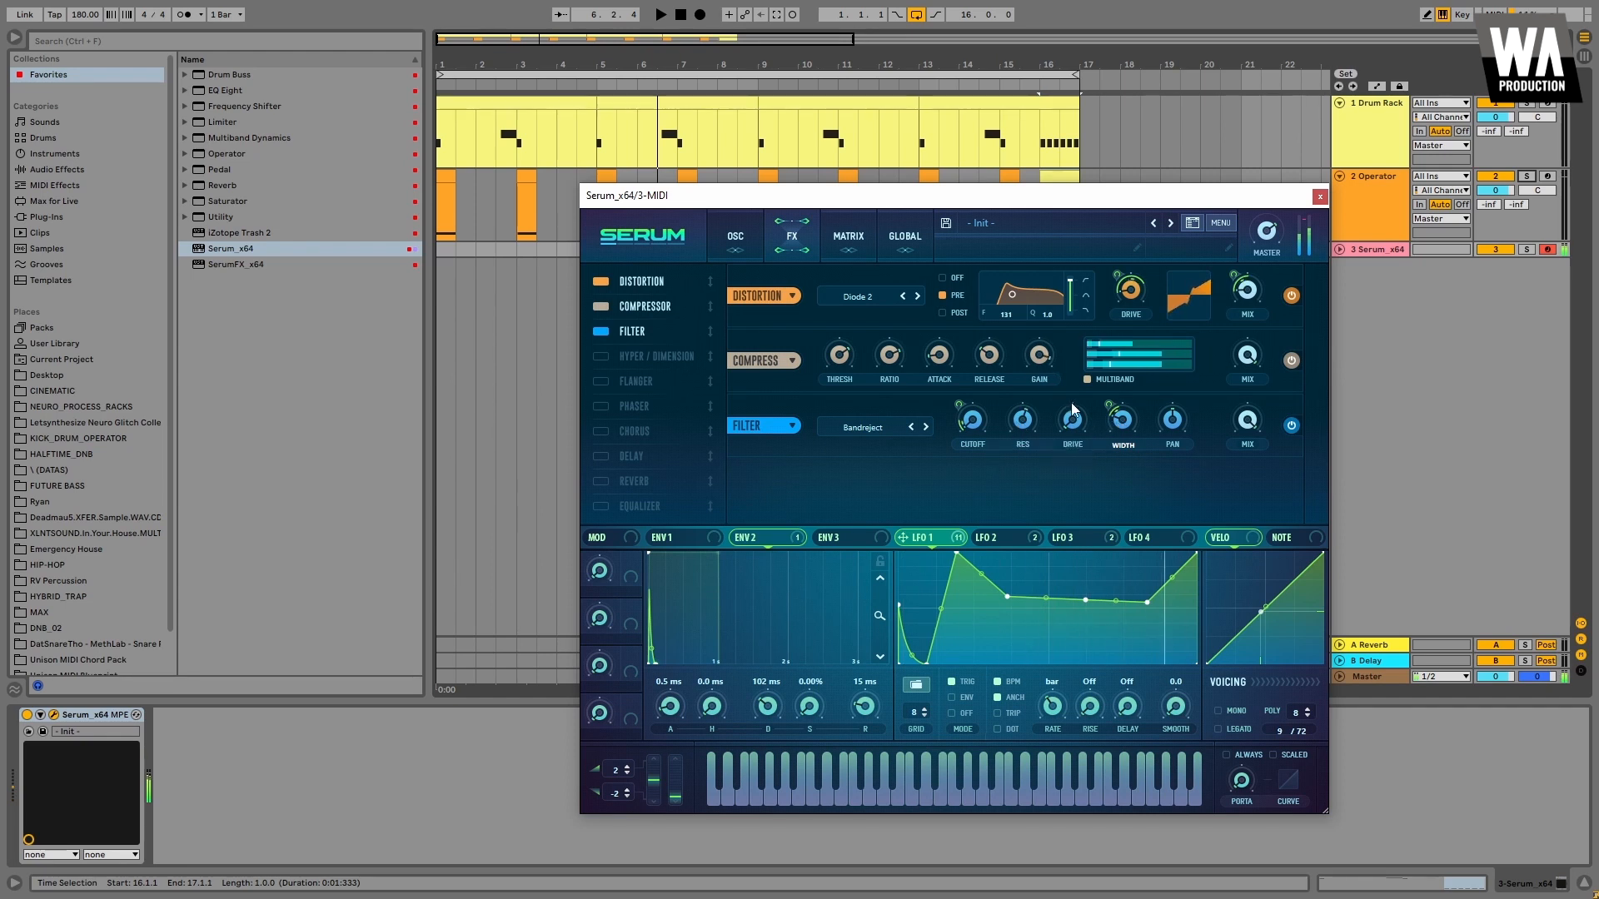
mouse_move(1078, 404)
- Add an equalizer after the filter and raise its high-band gain slightly
click(601, 507)
drag(598, 504, 653, 370)
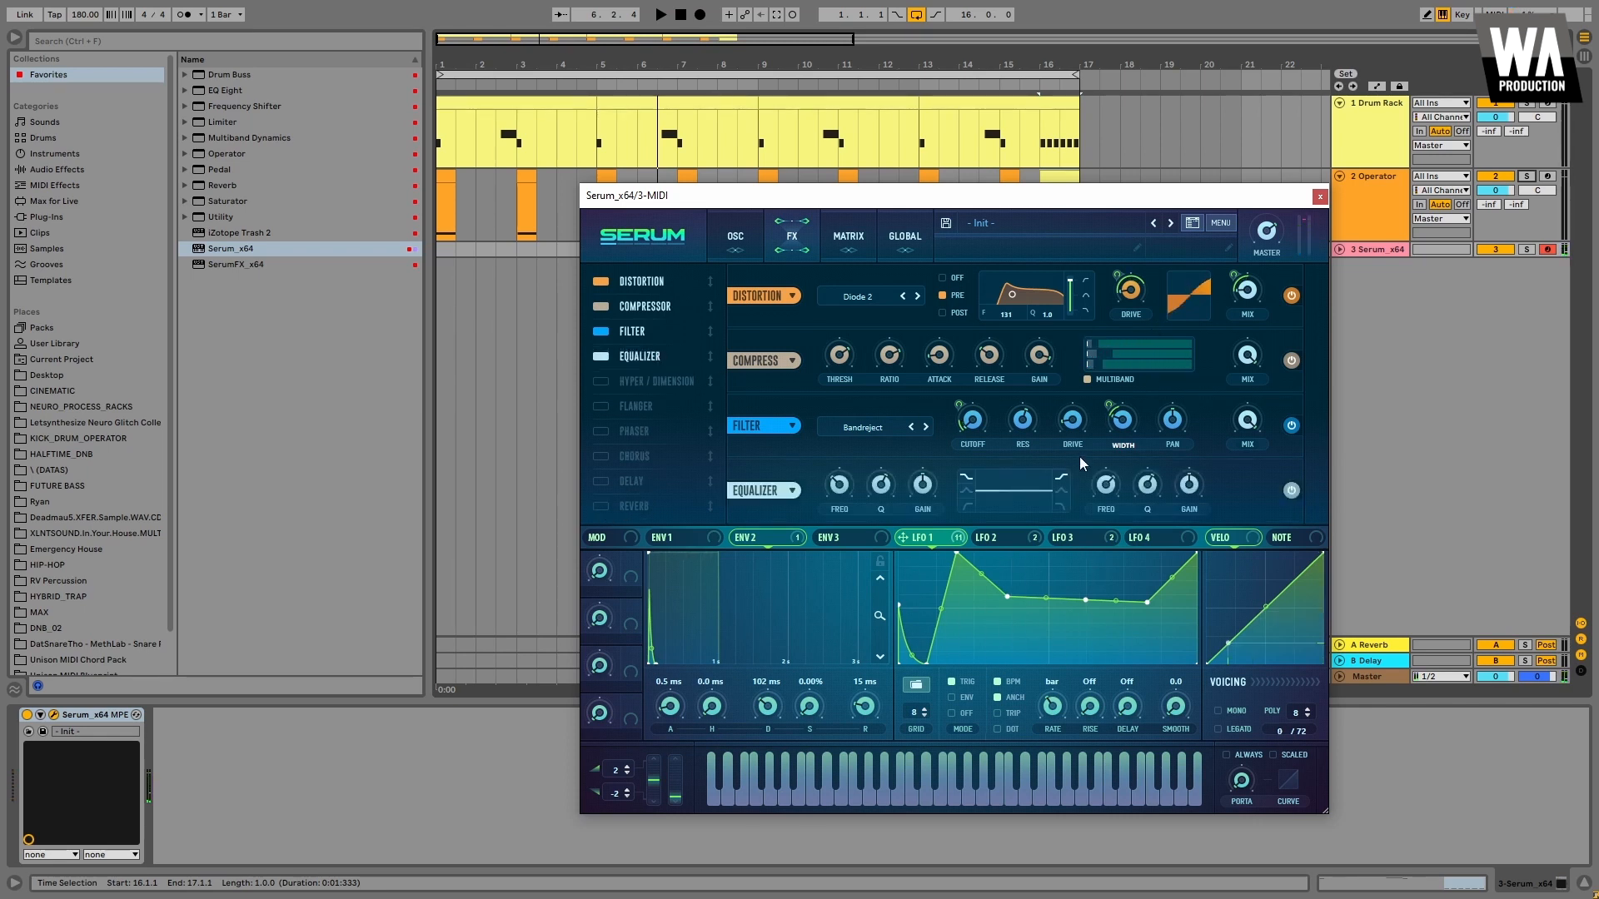
drag(1202, 486, 1206, 471)
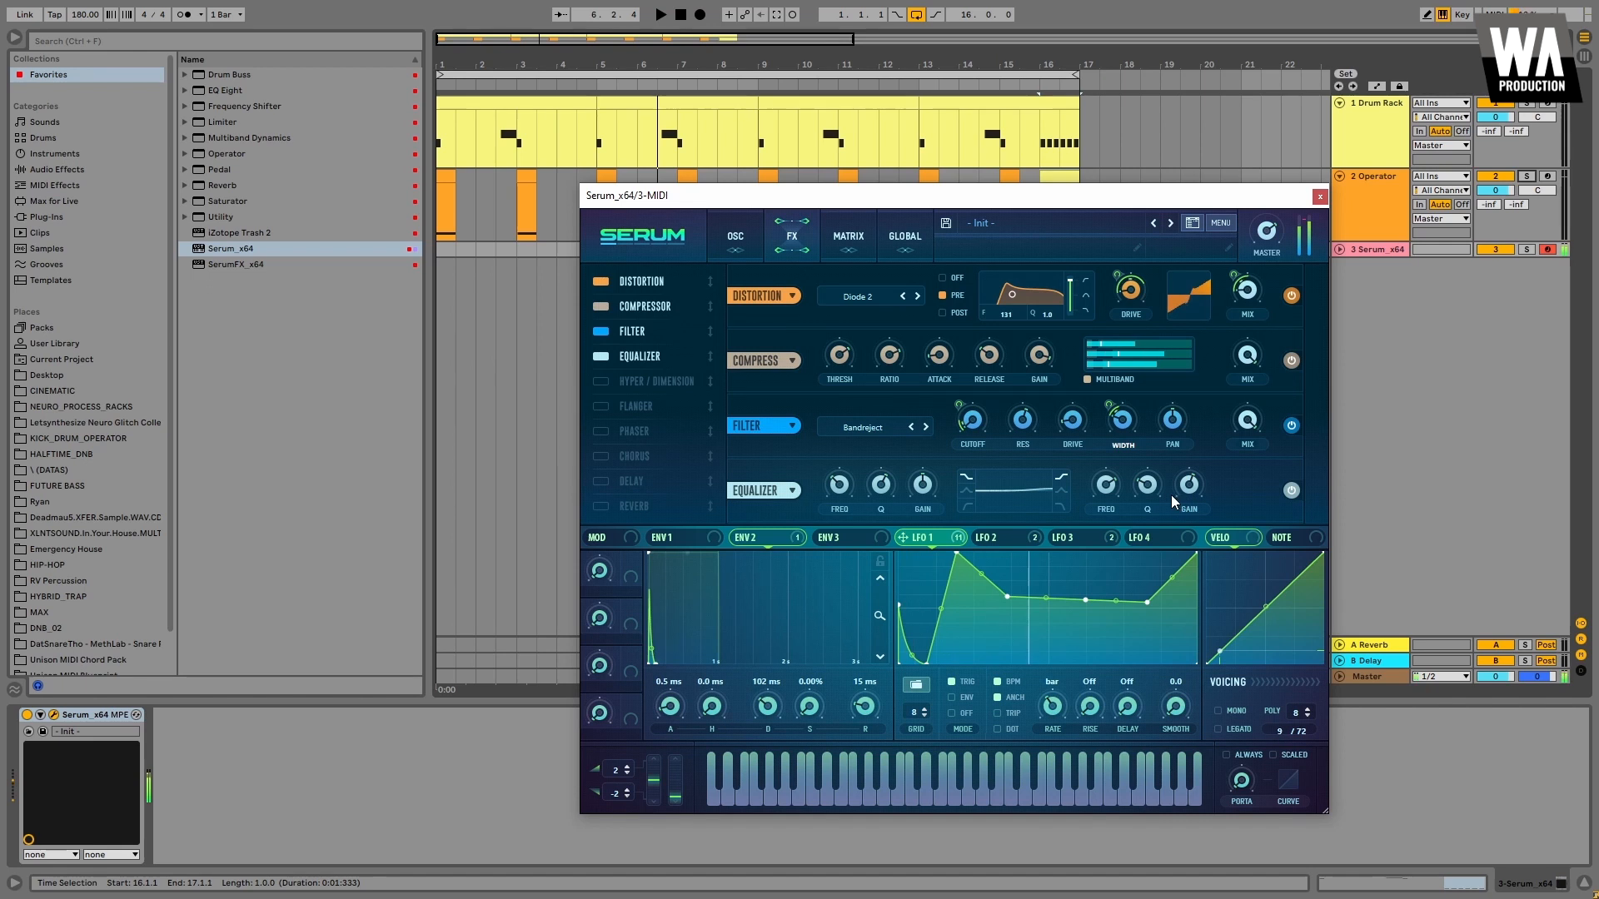
- Insert Ableton's Amp effect from Drive & Color after Serum in the device chain, and move the Serum window clear of the devices
click(66, 171)
click(186, 91)
drag(227, 107, 225, 795)
drag(935, 208, 988, 56)
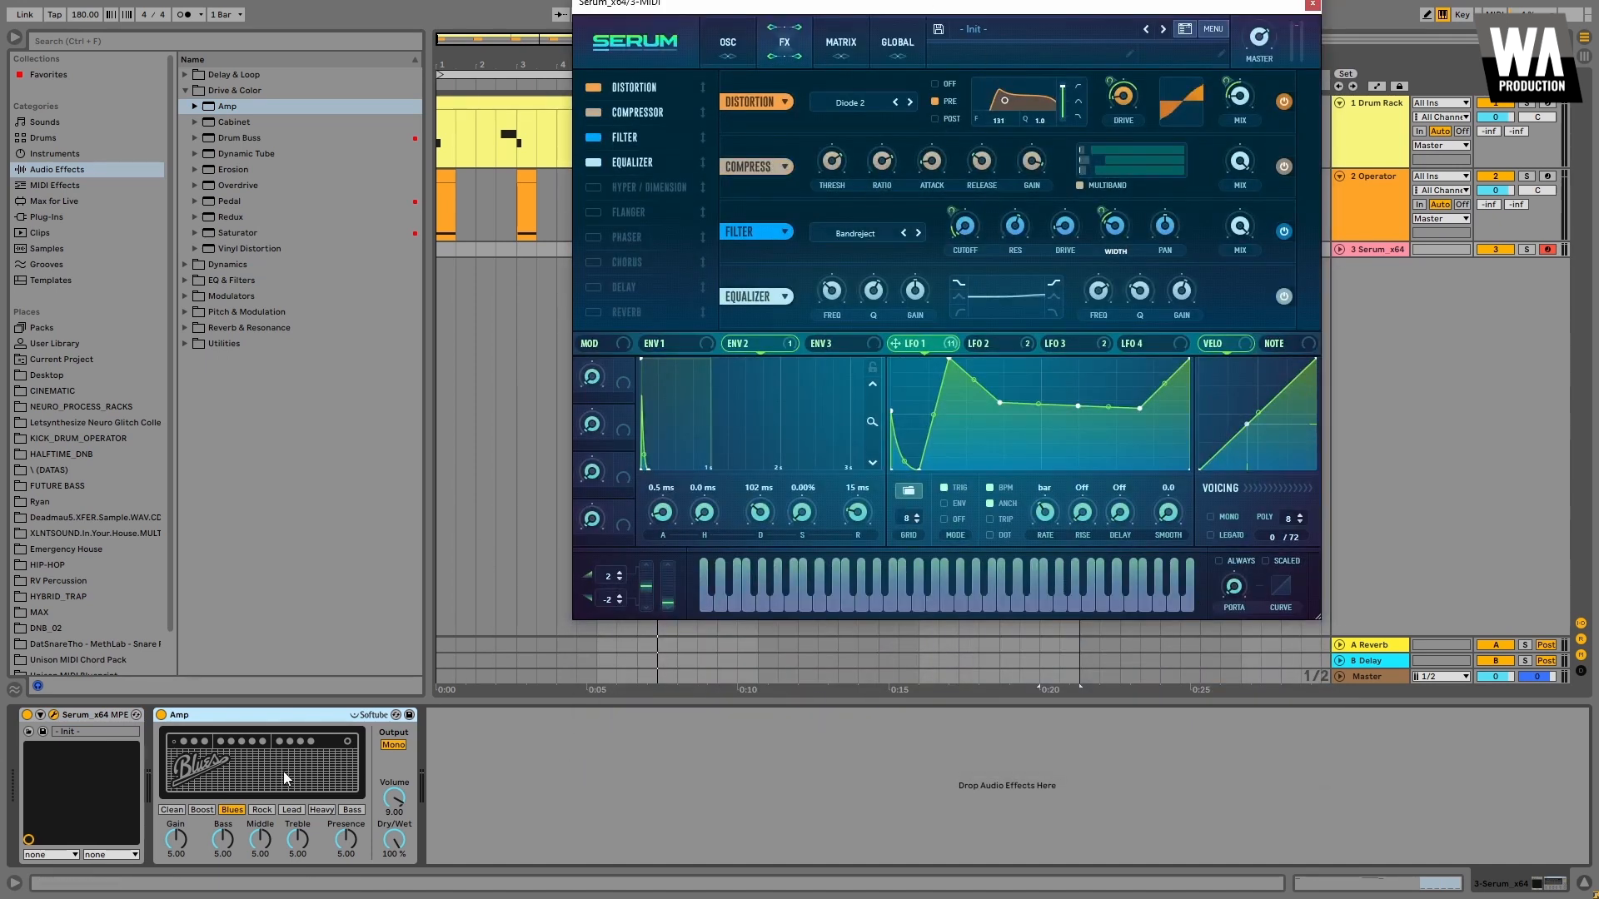
- Switch the Amp to the Heavy model and set Gain to 1.67, Treble to 6.43 and Volume to 7.70
click(262, 810)
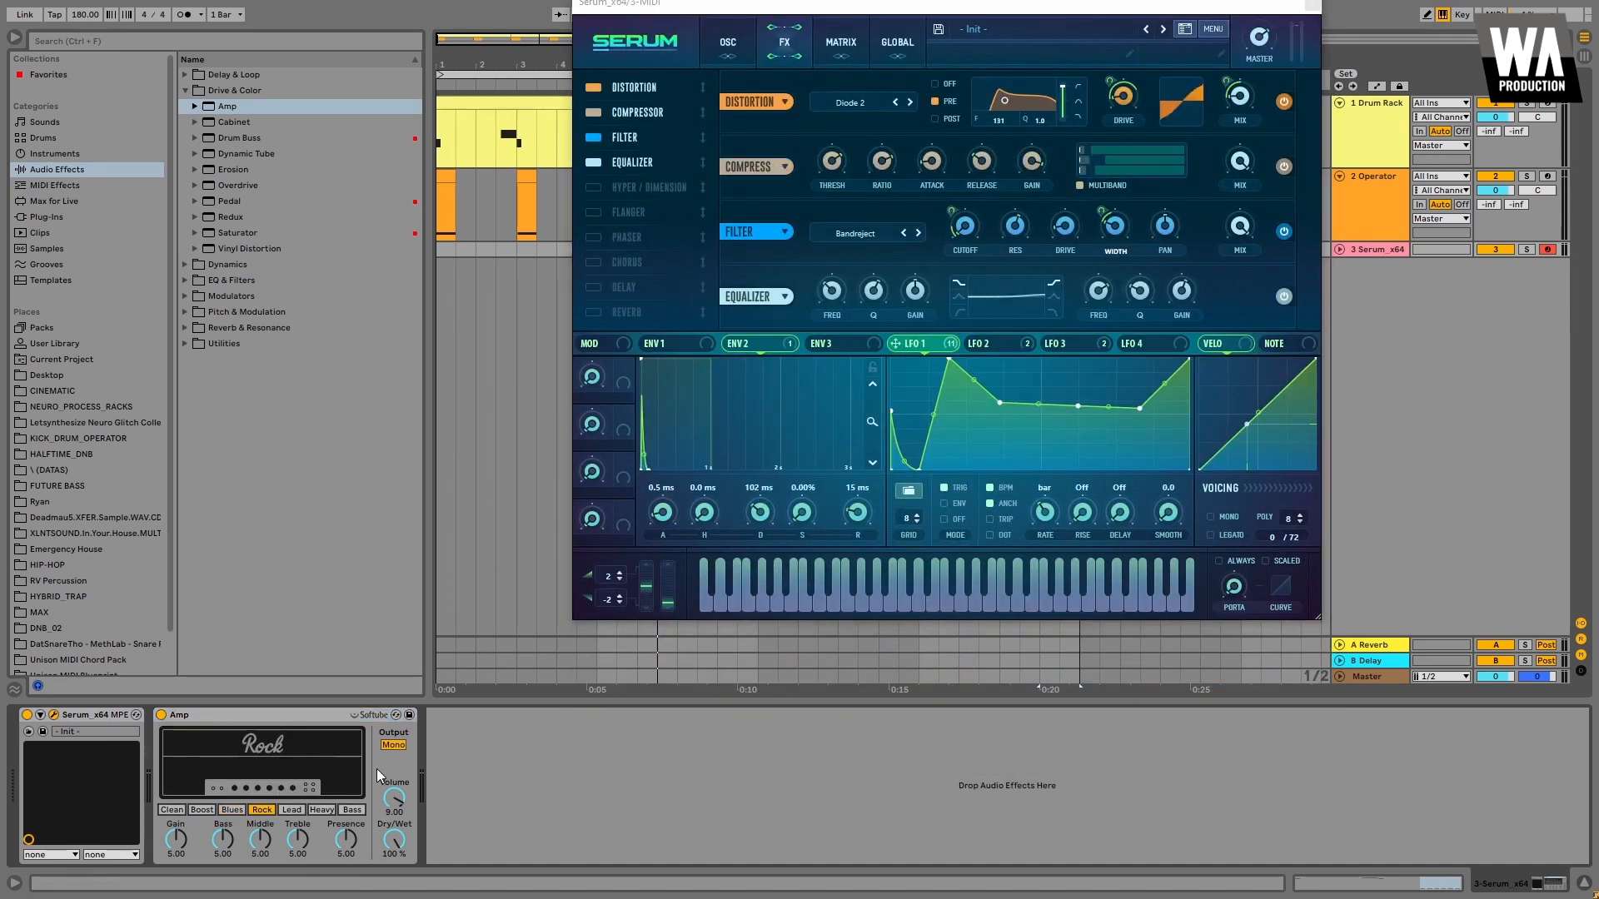
drag(397, 785, 397, 833)
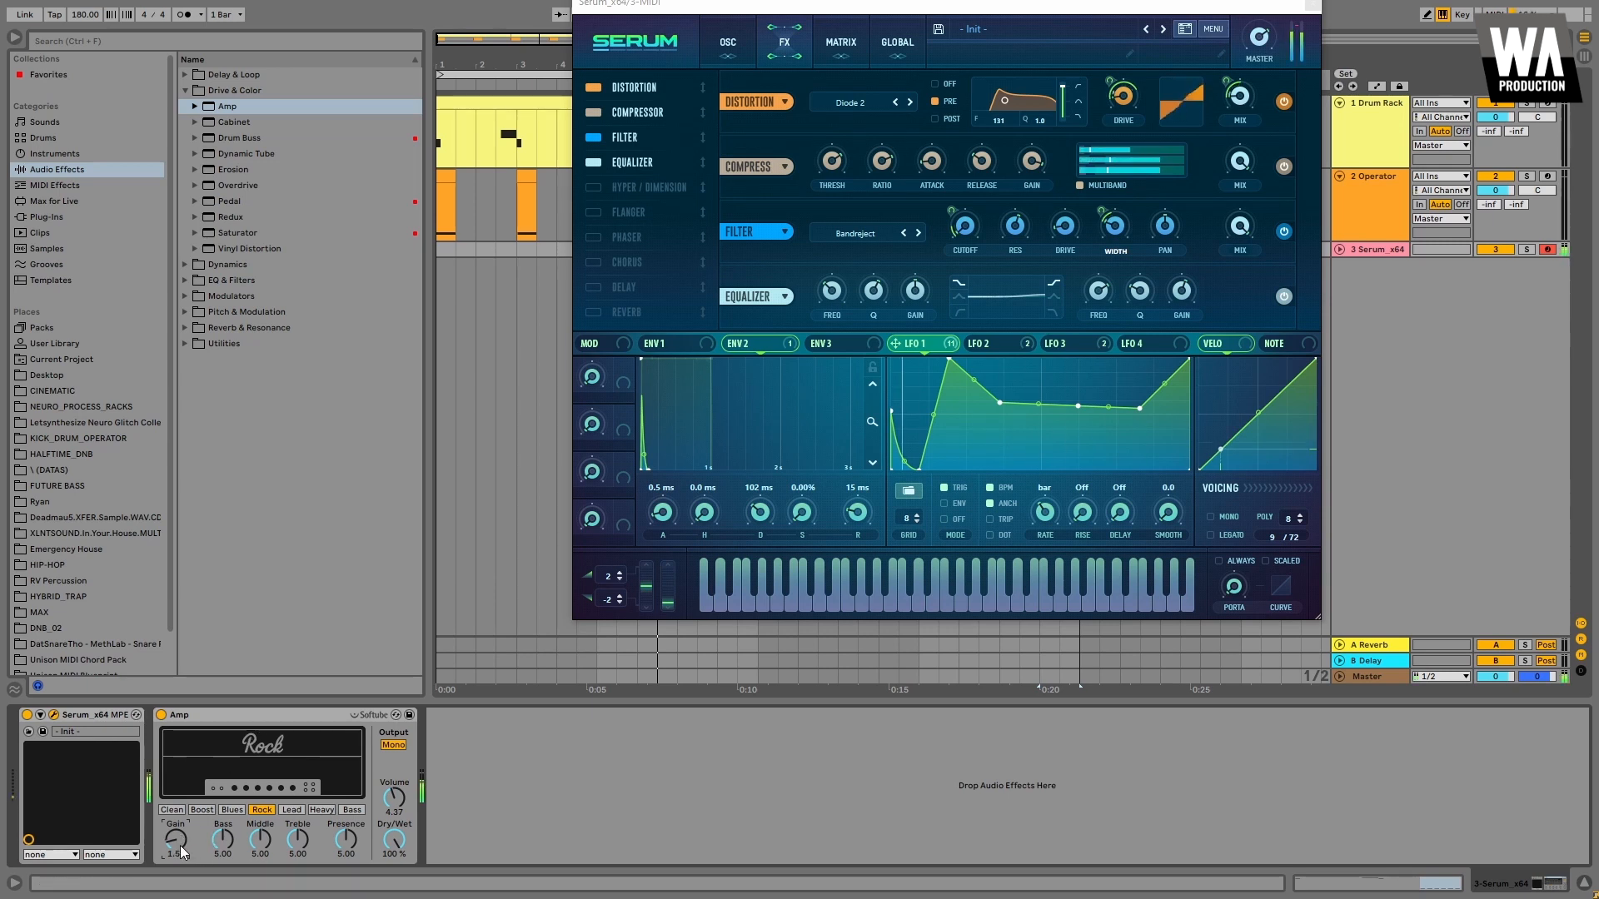
drag(393, 802, 392, 759)
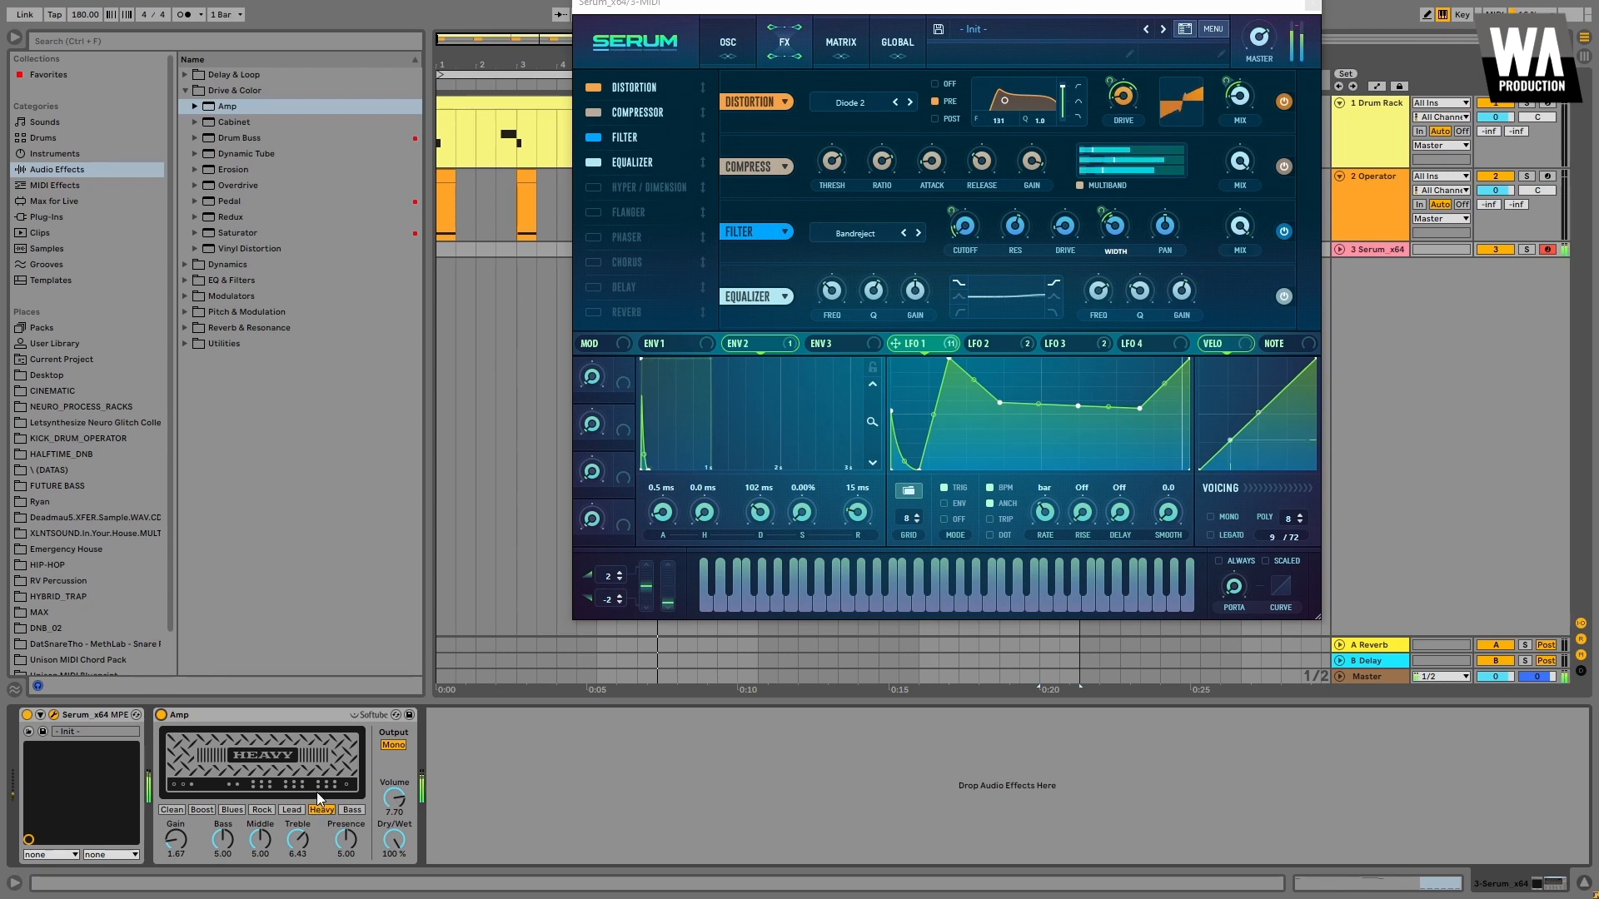
- Enable Serum's reverb effect, place it directly after the equalizer and adjust its decay
click(594, 313)
drag(644, 315, 661, 189)
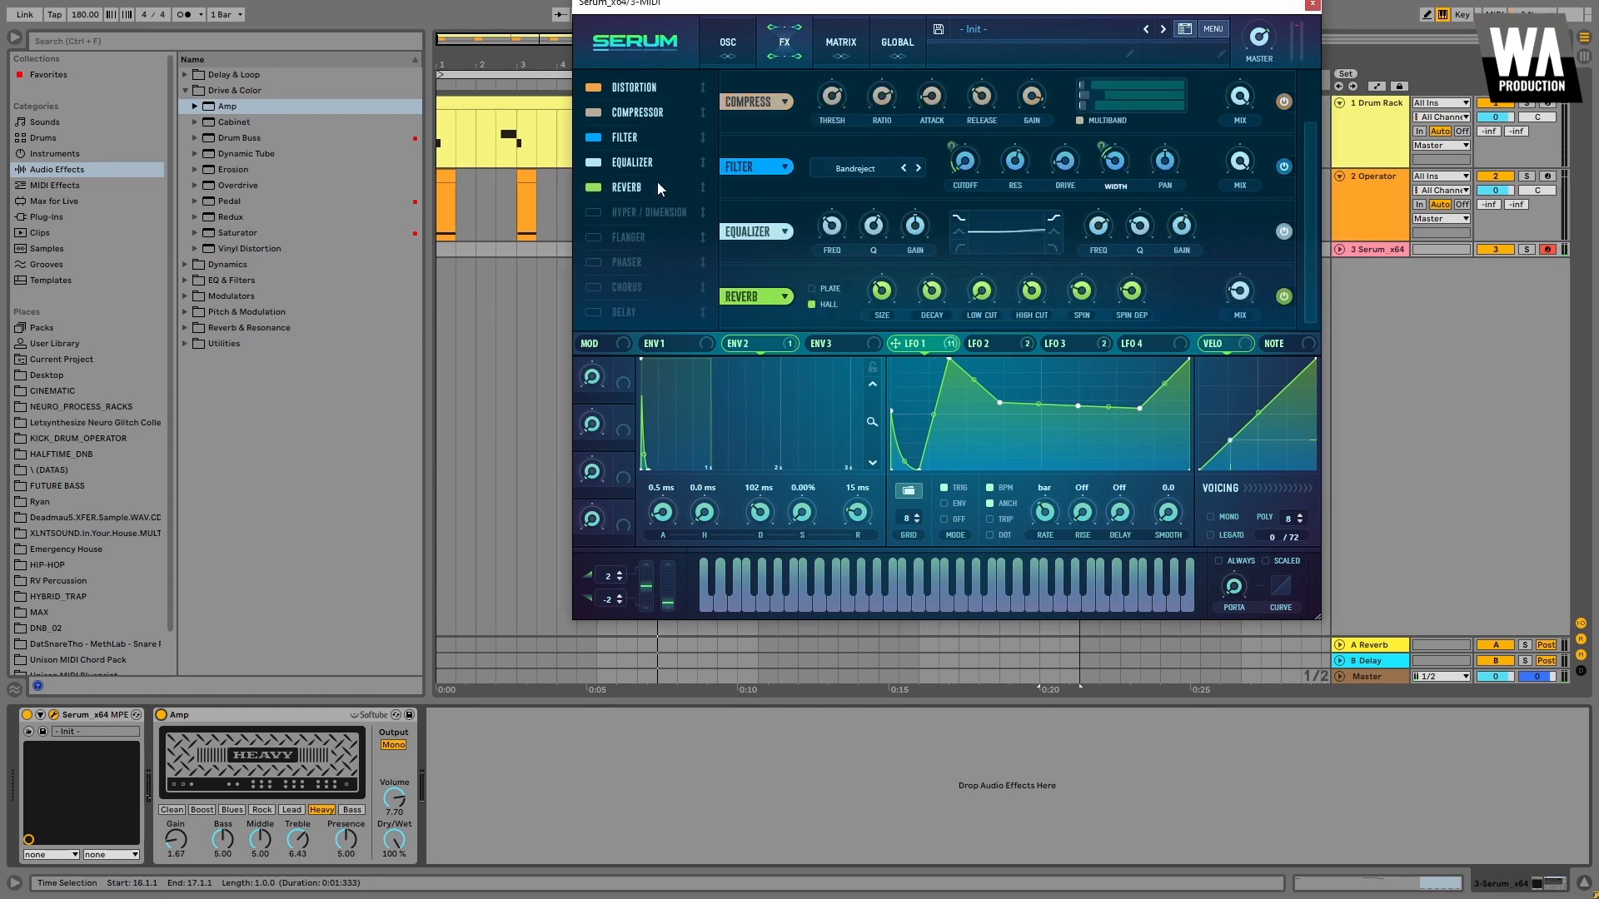
mouse_move(889, 293)
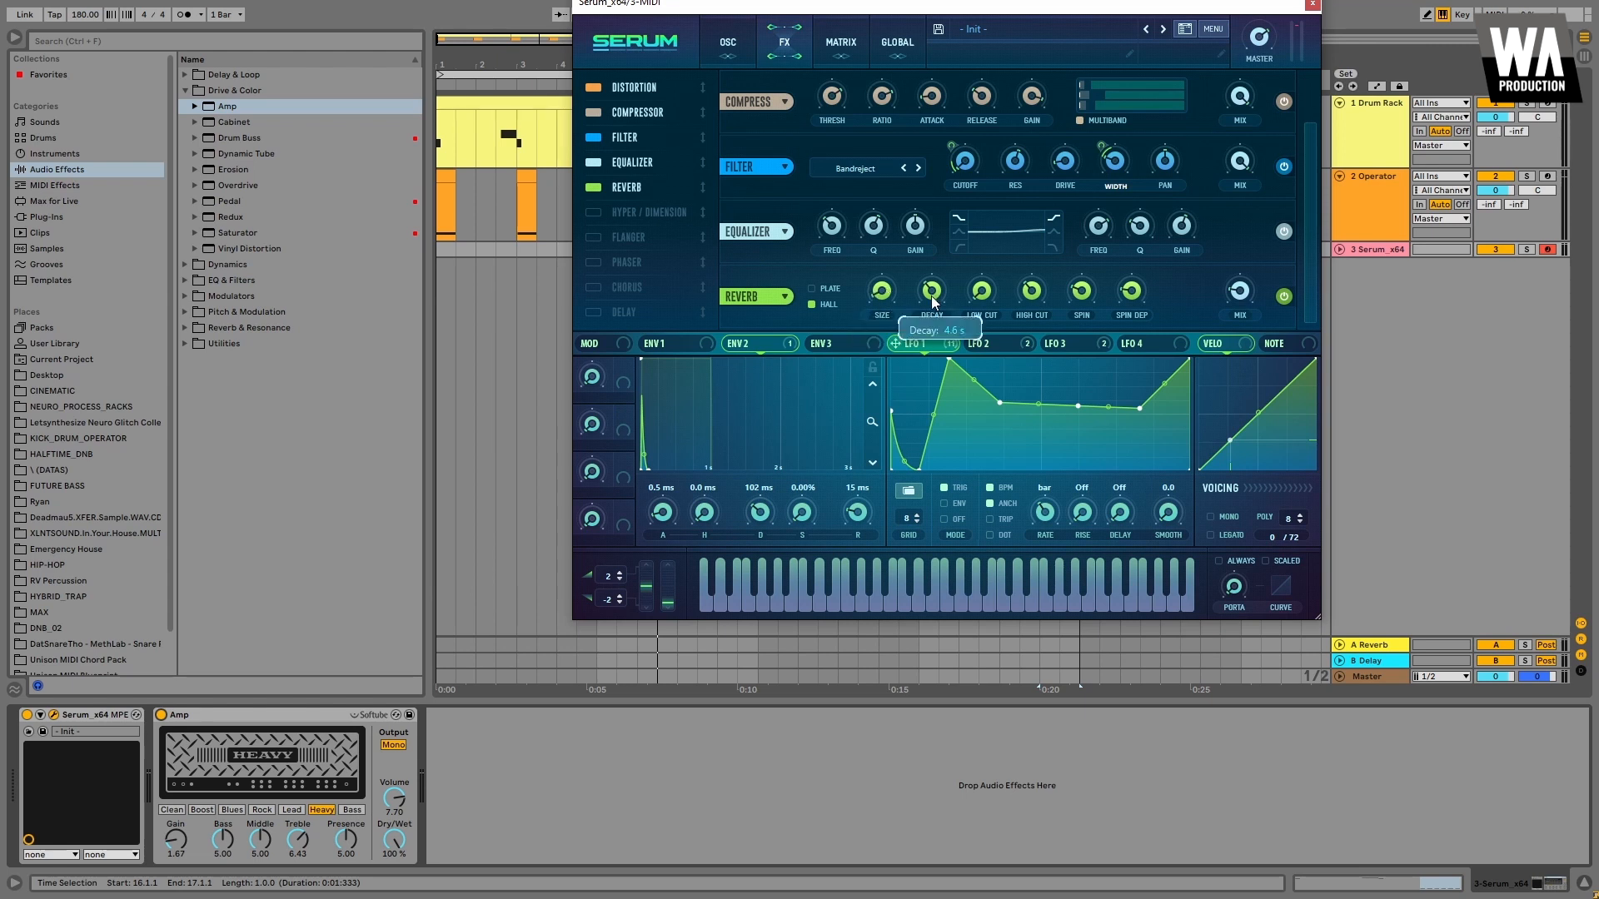
drag(932, 327, 932, 329)
mouse_move(886, 301)
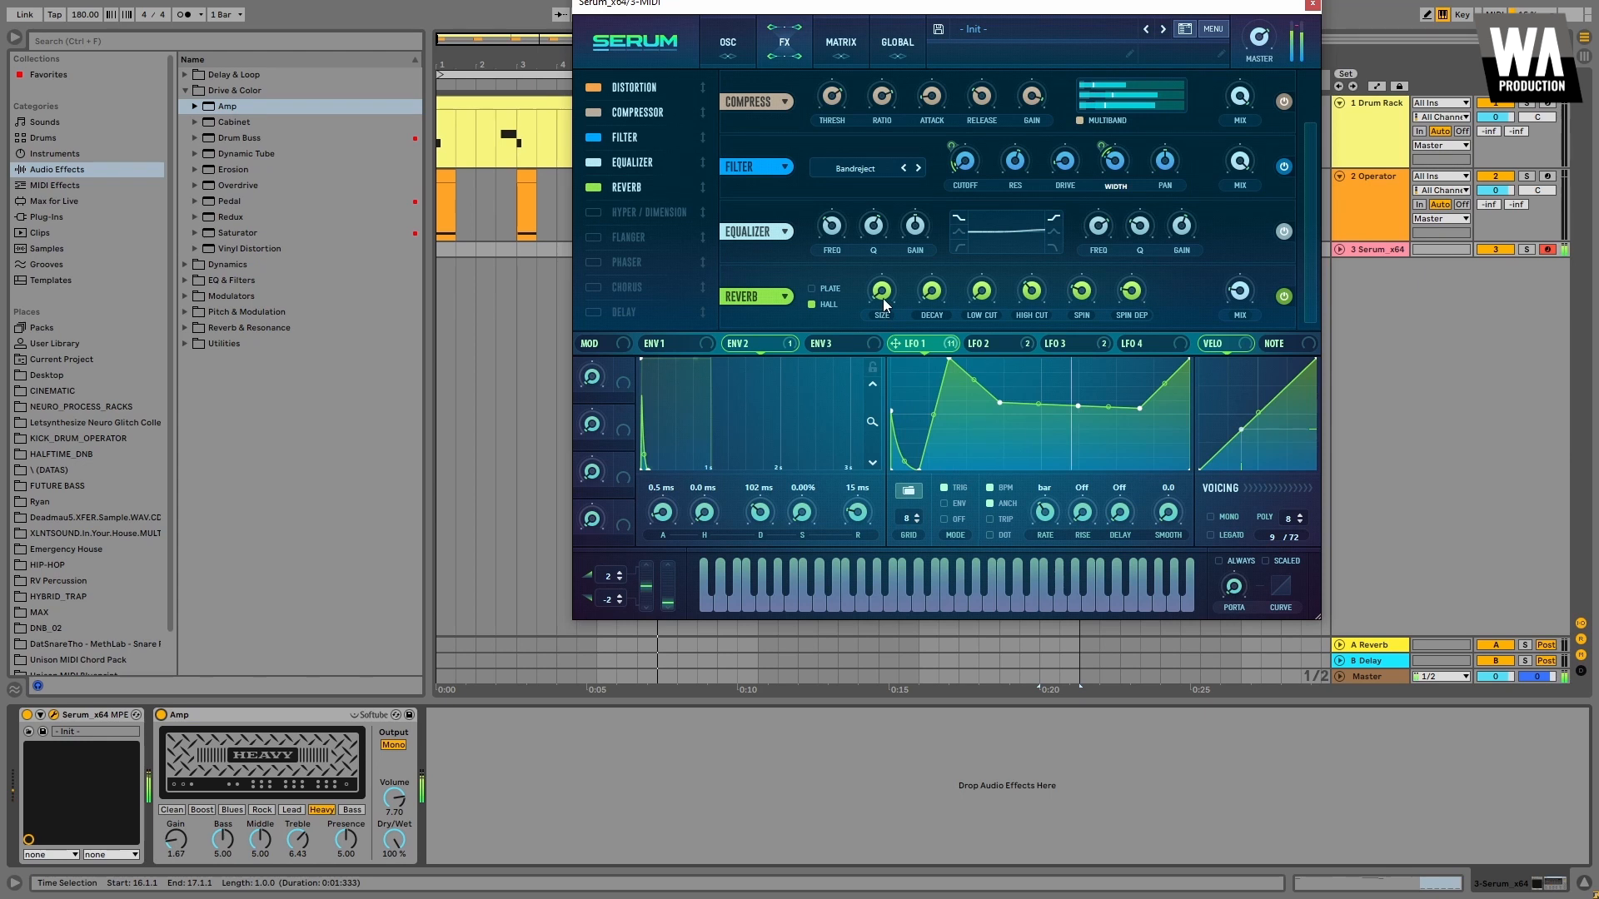
- Insert EQ Eight from the favorites after Amp and cut band 2 by about 4 dB at 178 Hz with Q 0.93
click(73, 76)
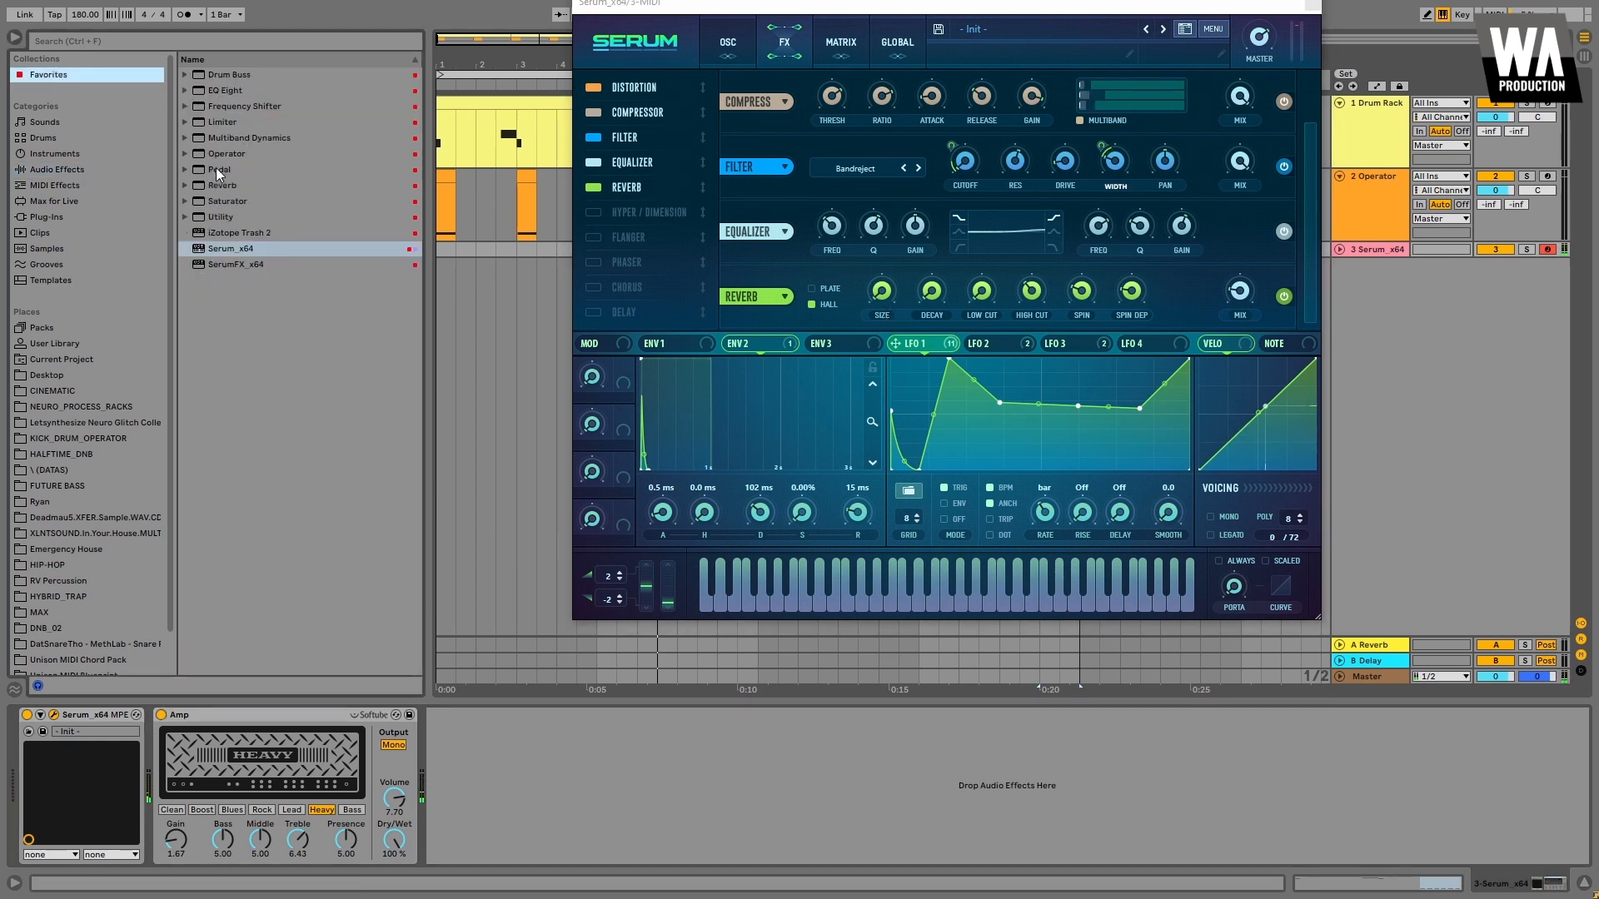
drag(225, 90, 508, 804)
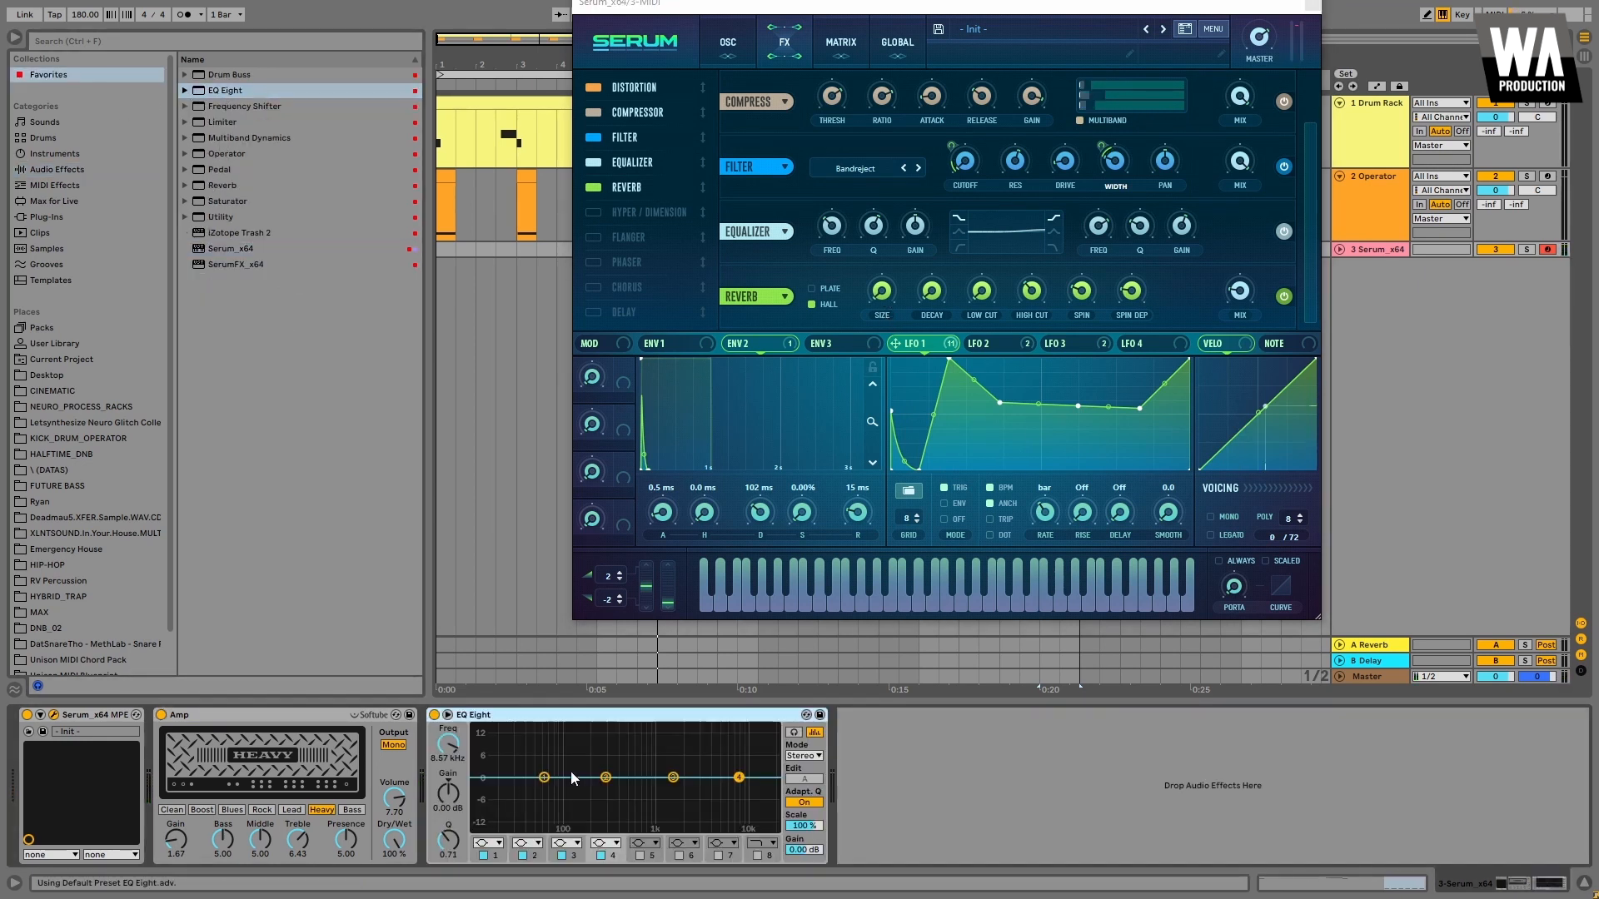
drag(605, 777, 587, 792)
drag(448, 839, 448, 830)
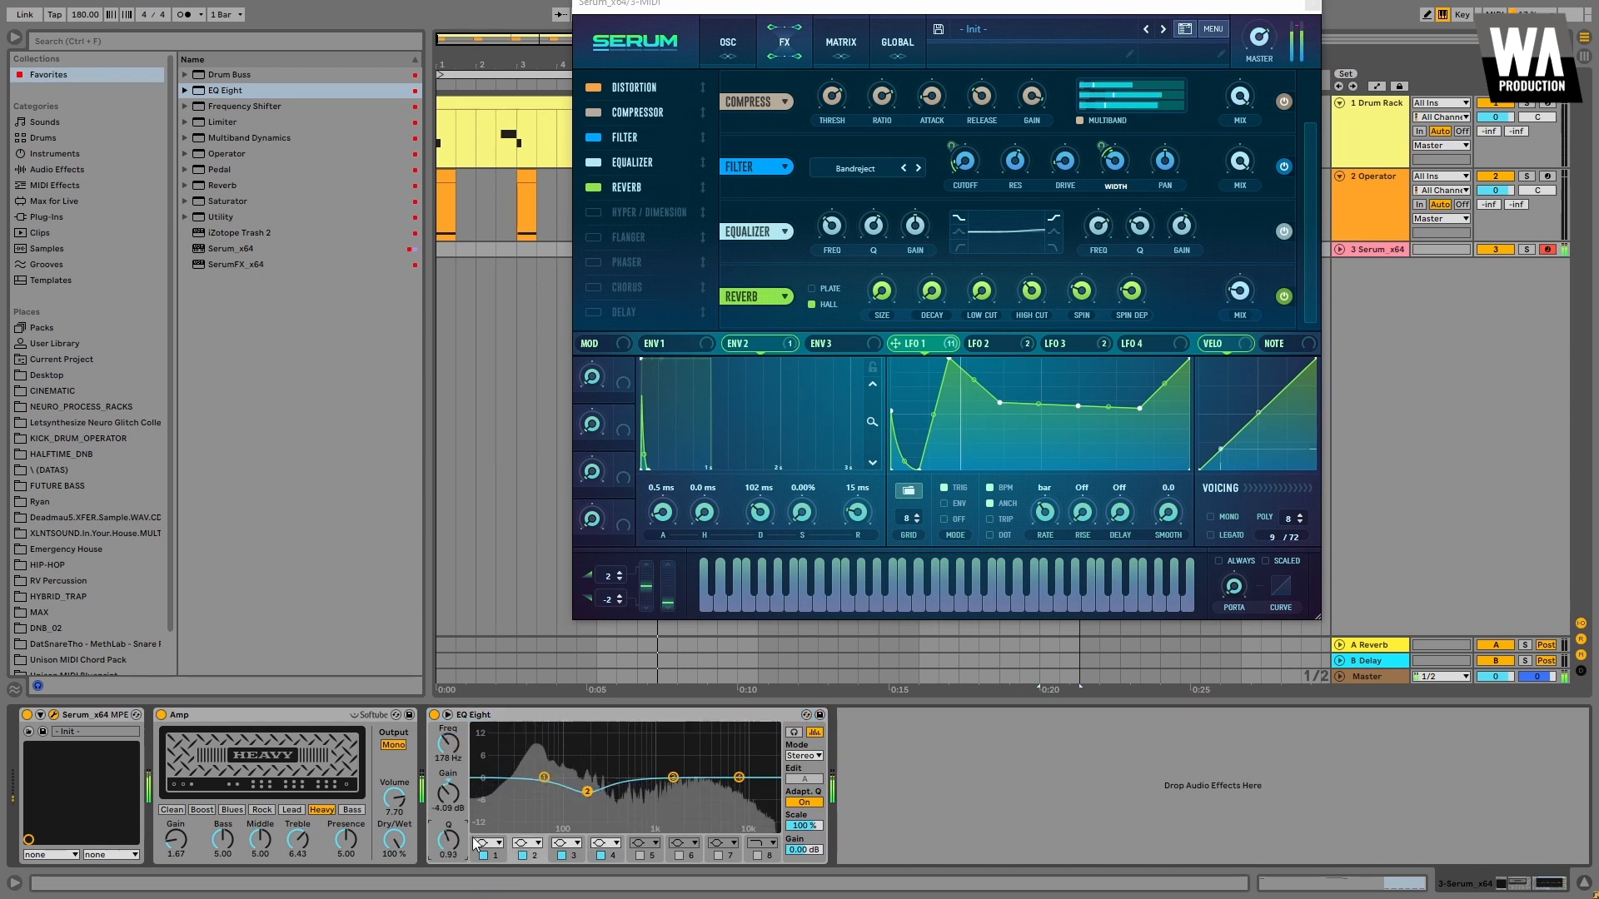
- Cut EQ Eight band 4 about 7 dB near 4 kHz, boost the highs with band 3, and deepen band 2 to about -7.3 dB at 174 Hz
drag(739, 777, 704, 776)
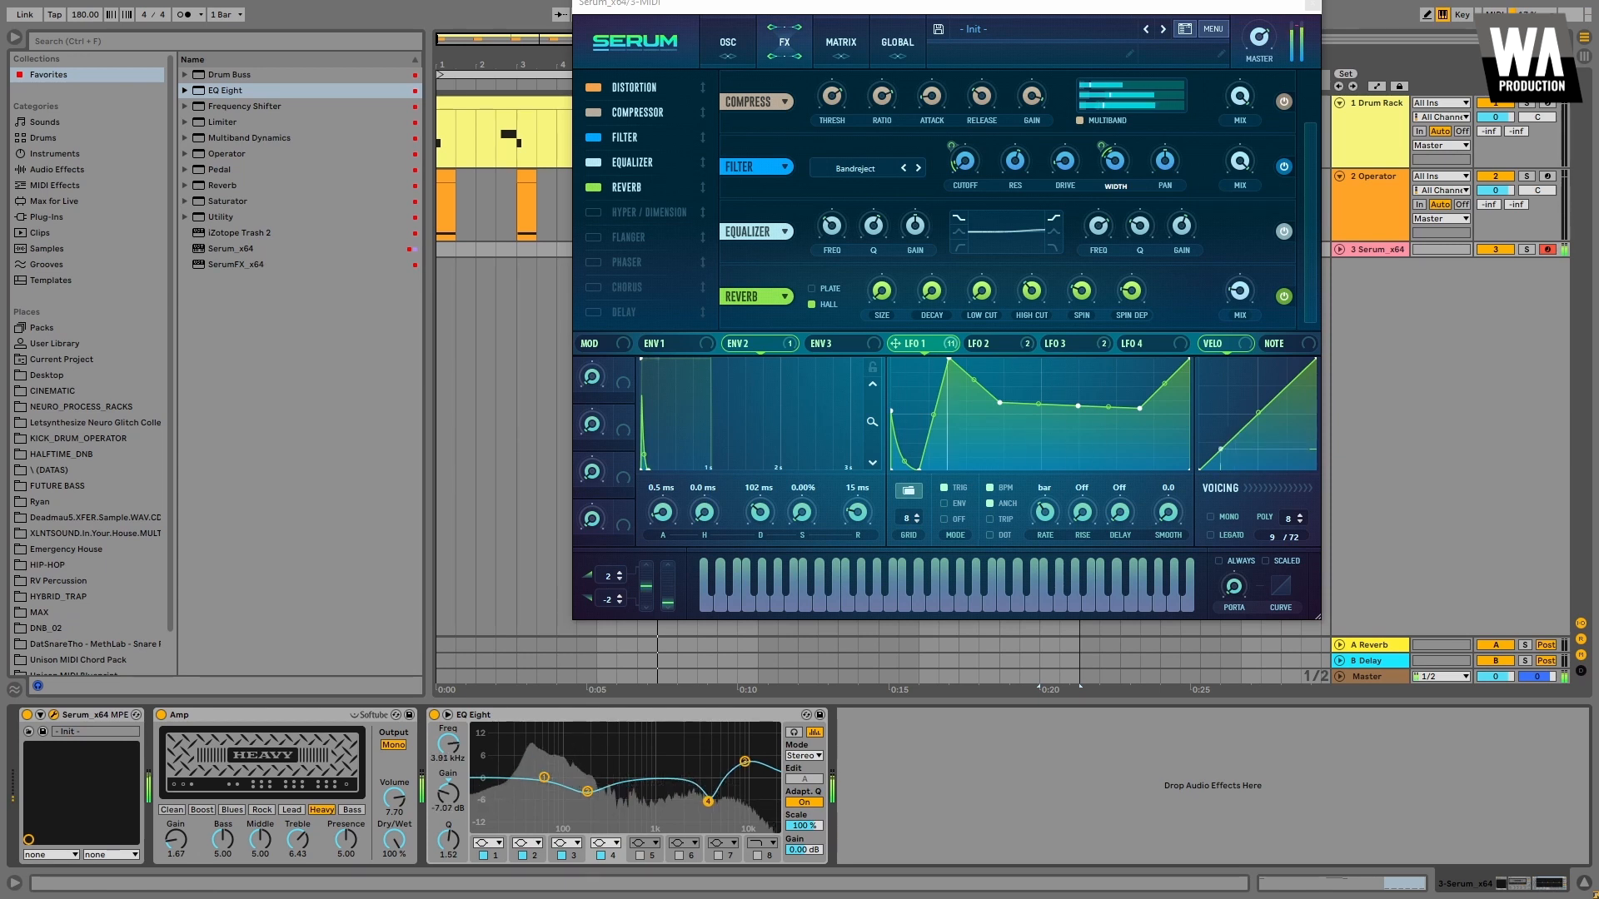
click(587, 791)
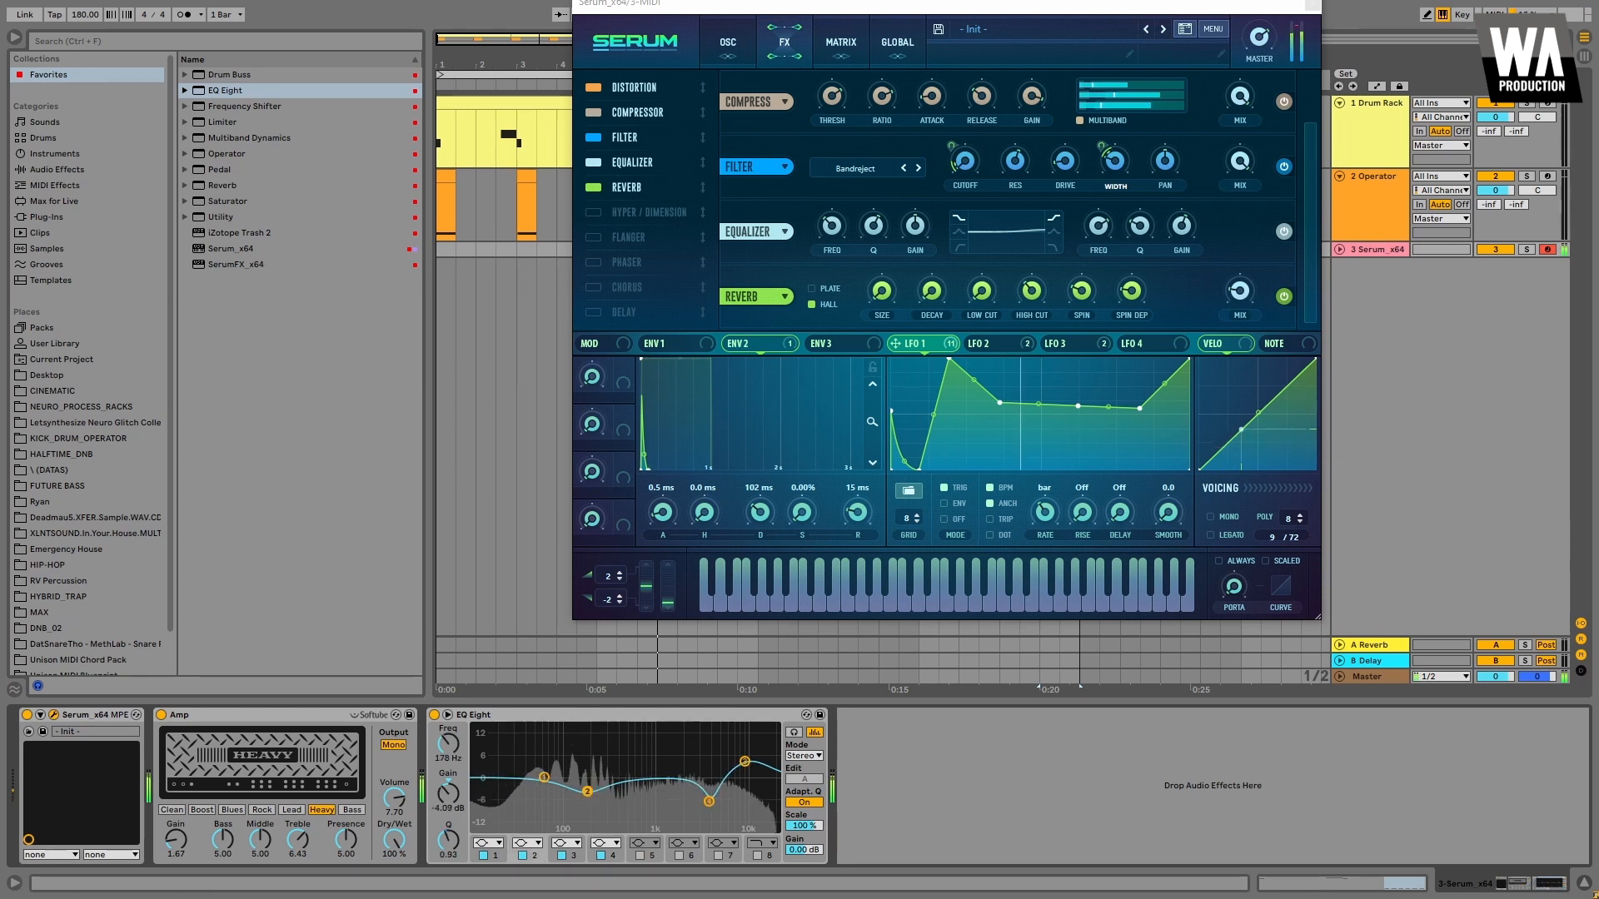
drag(452, 860, 452, 841)
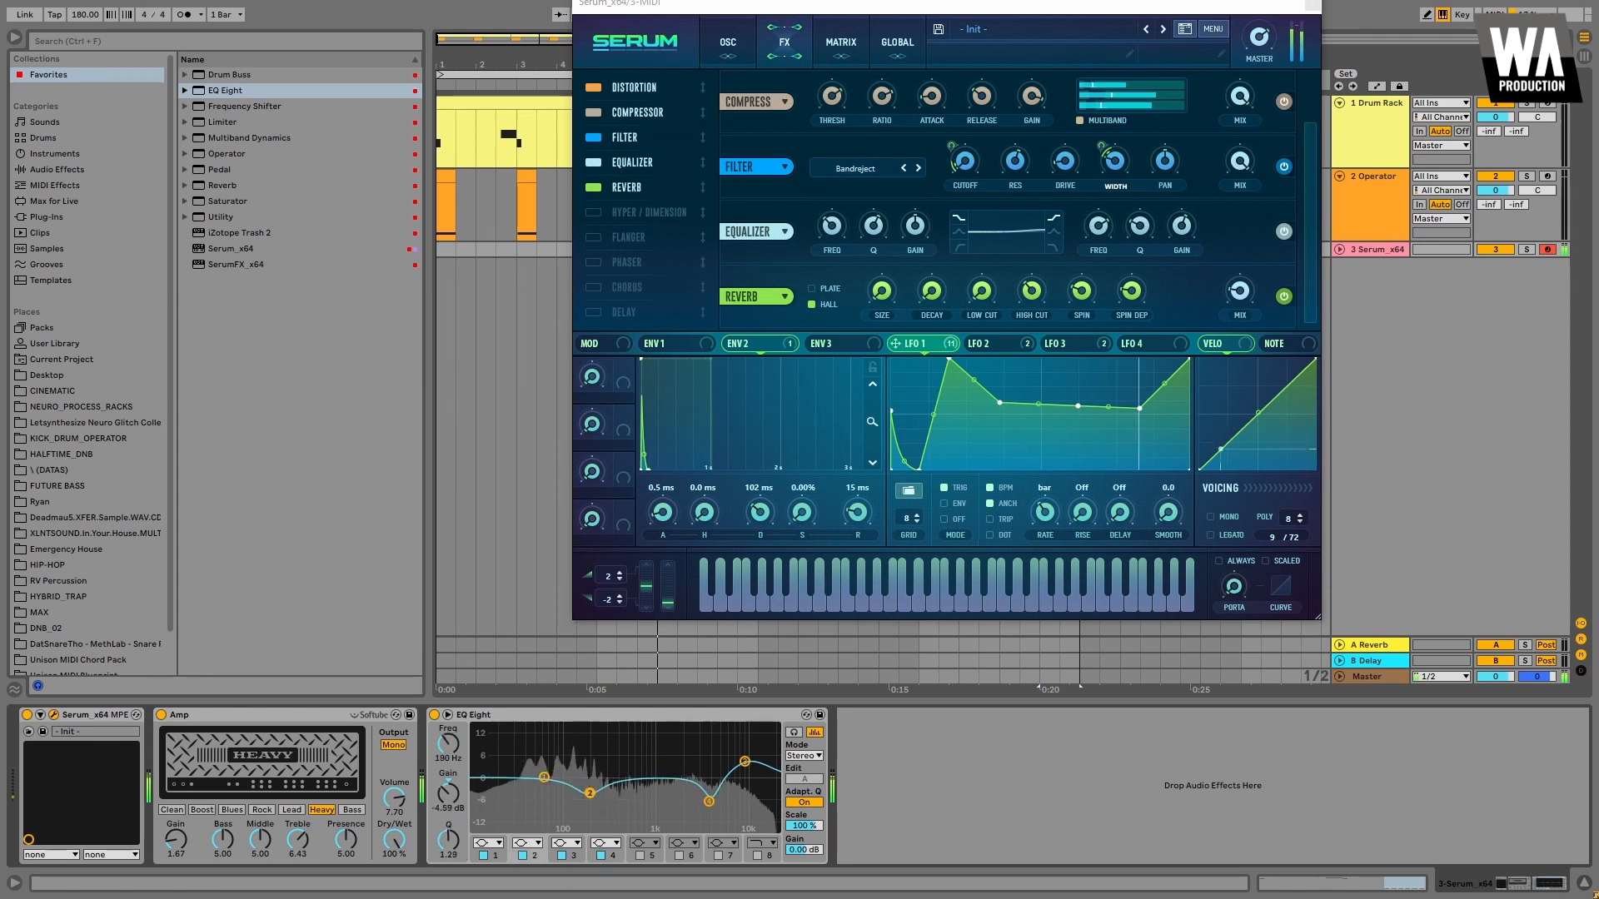
drag(584, 801, 582, 800)
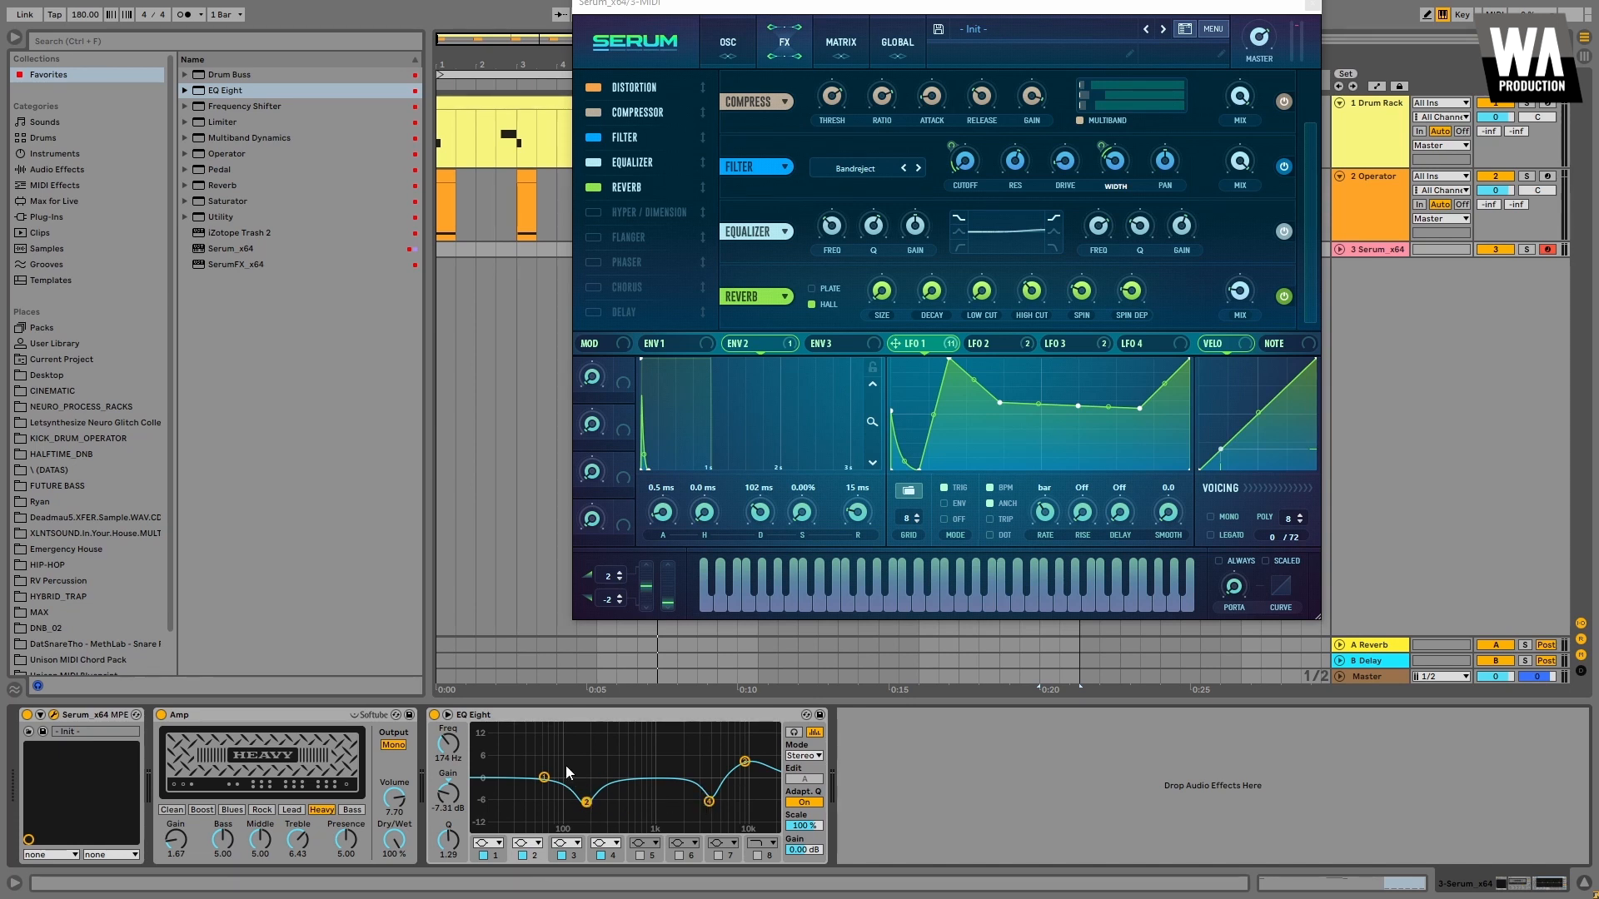
- Widen EQ Eight's band 4 cut to Q 0.96 and shift the band 3 boost to 13.5 kHz at 5.33 dB
click(710, 803)
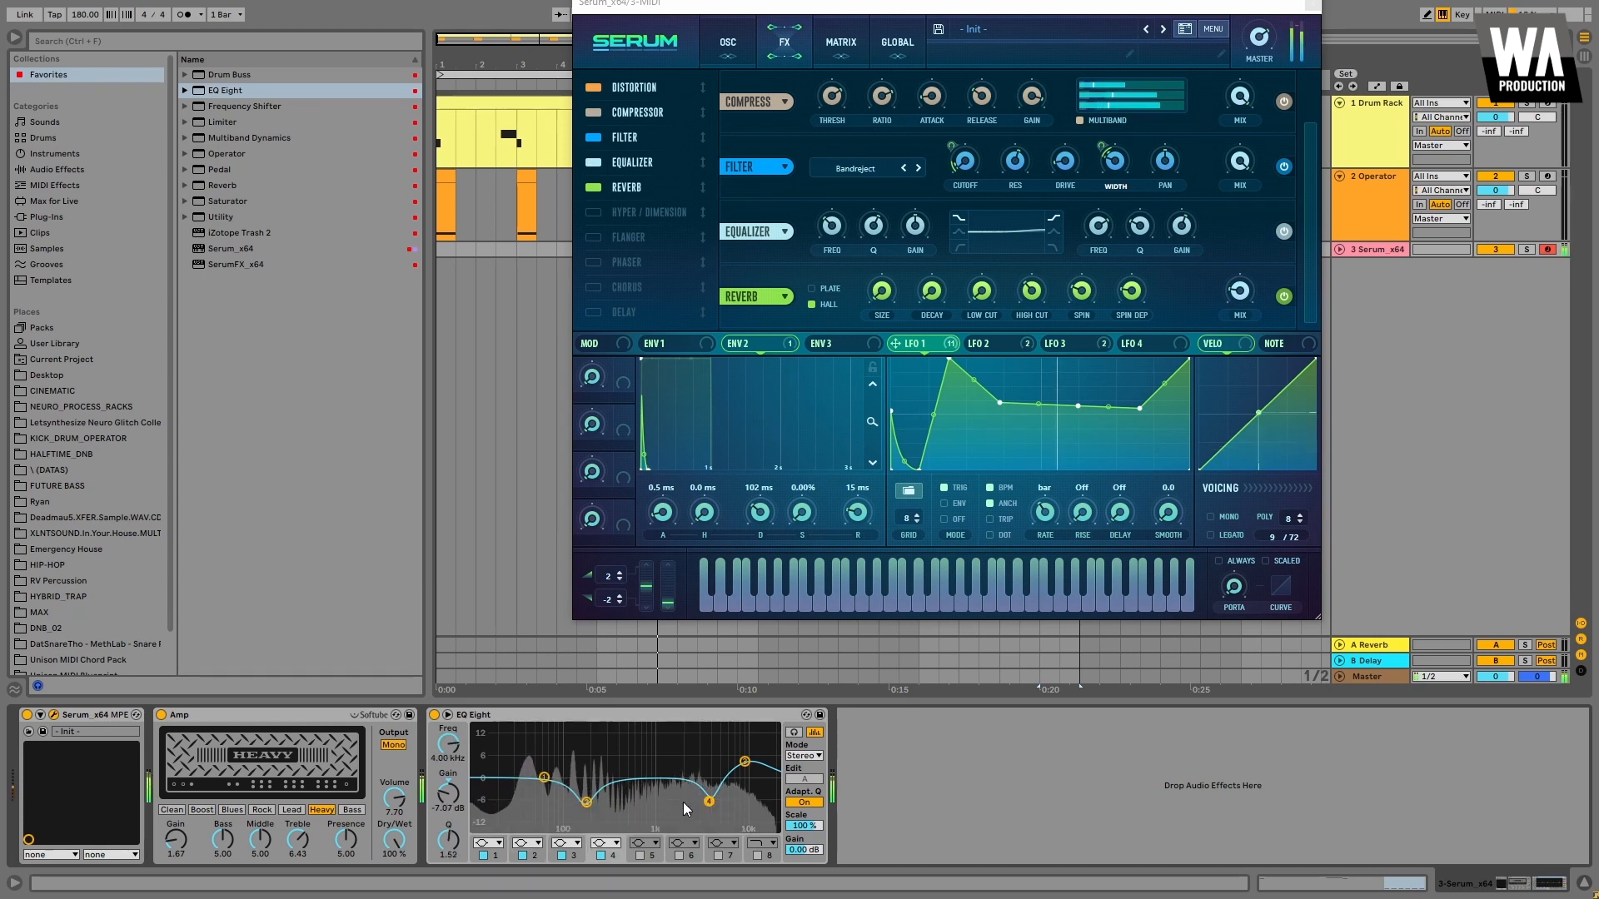
click(753, 762)
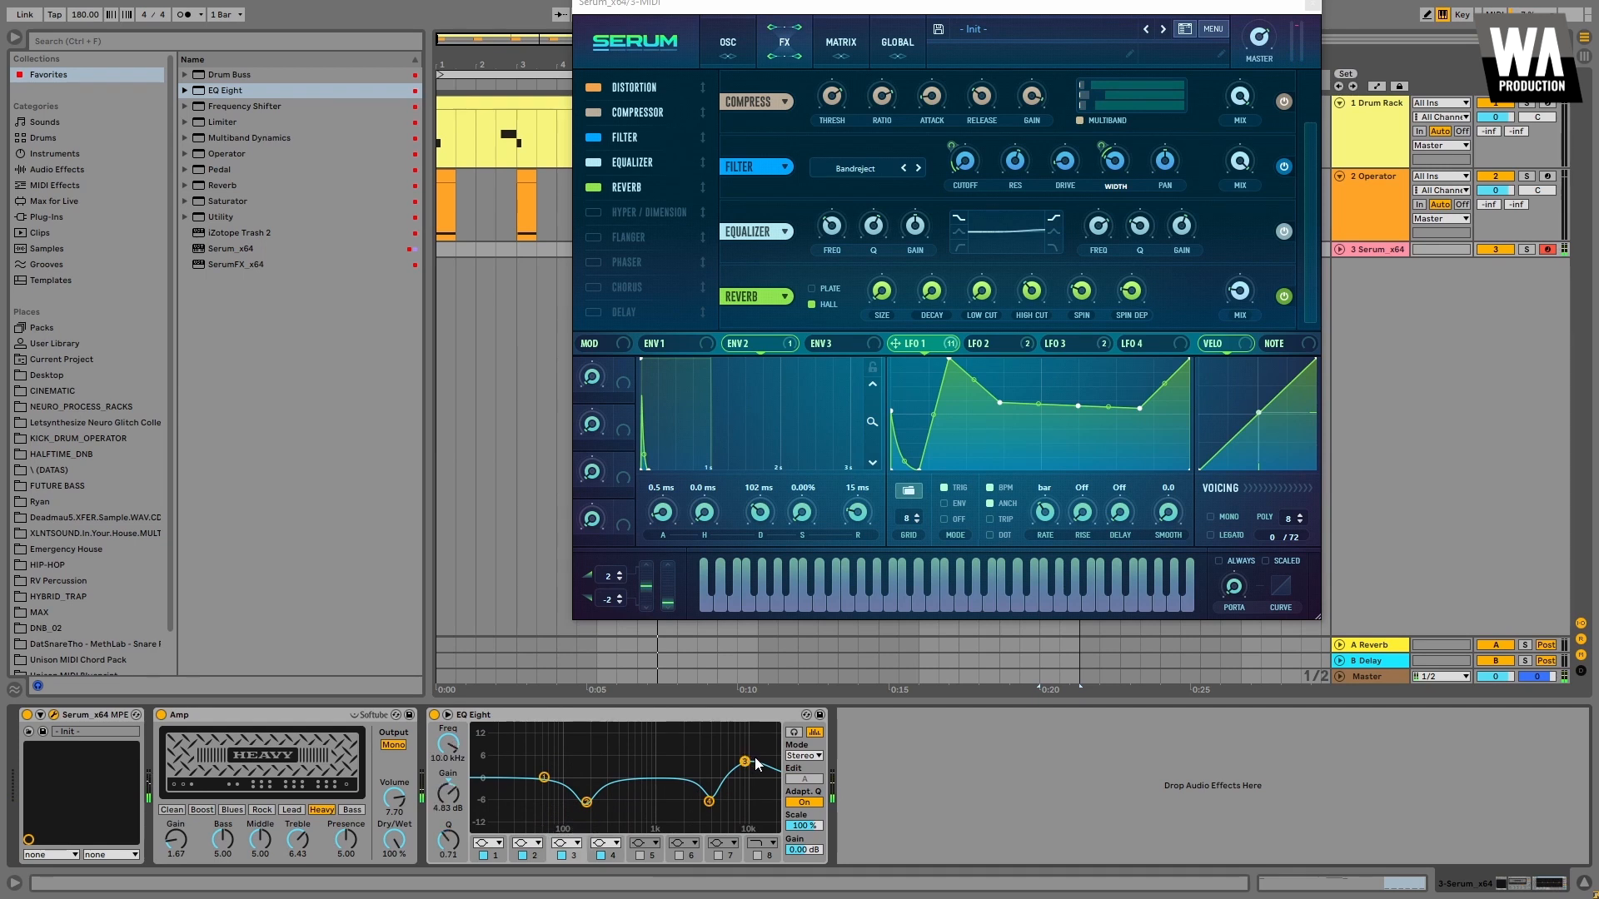
click(708, 802)
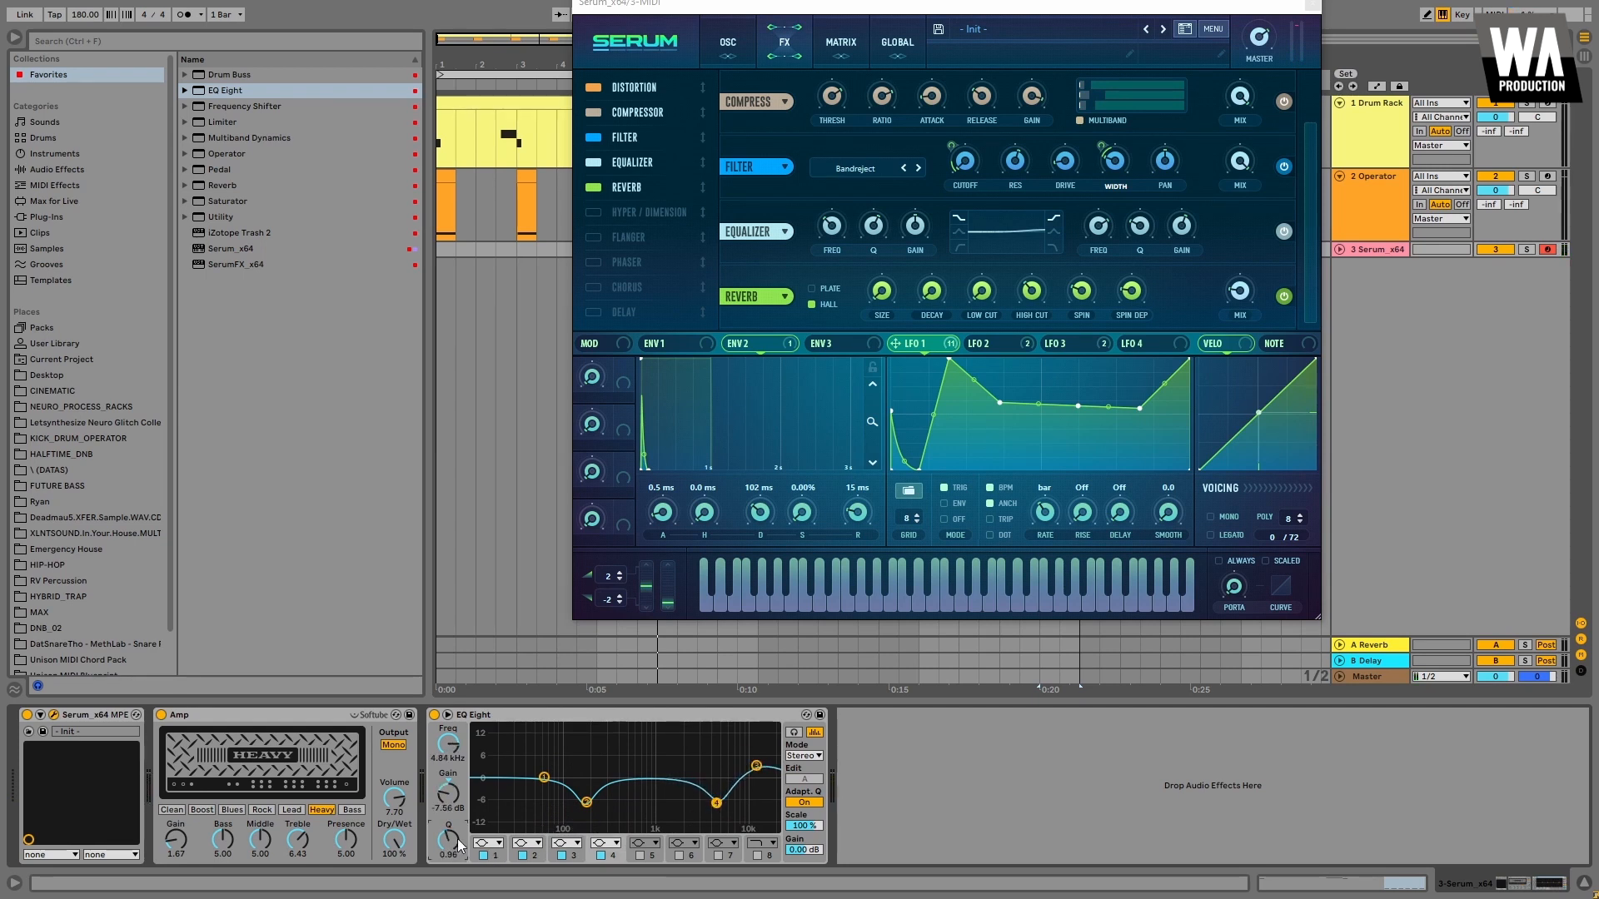
drag(716, 802, 712, 807)
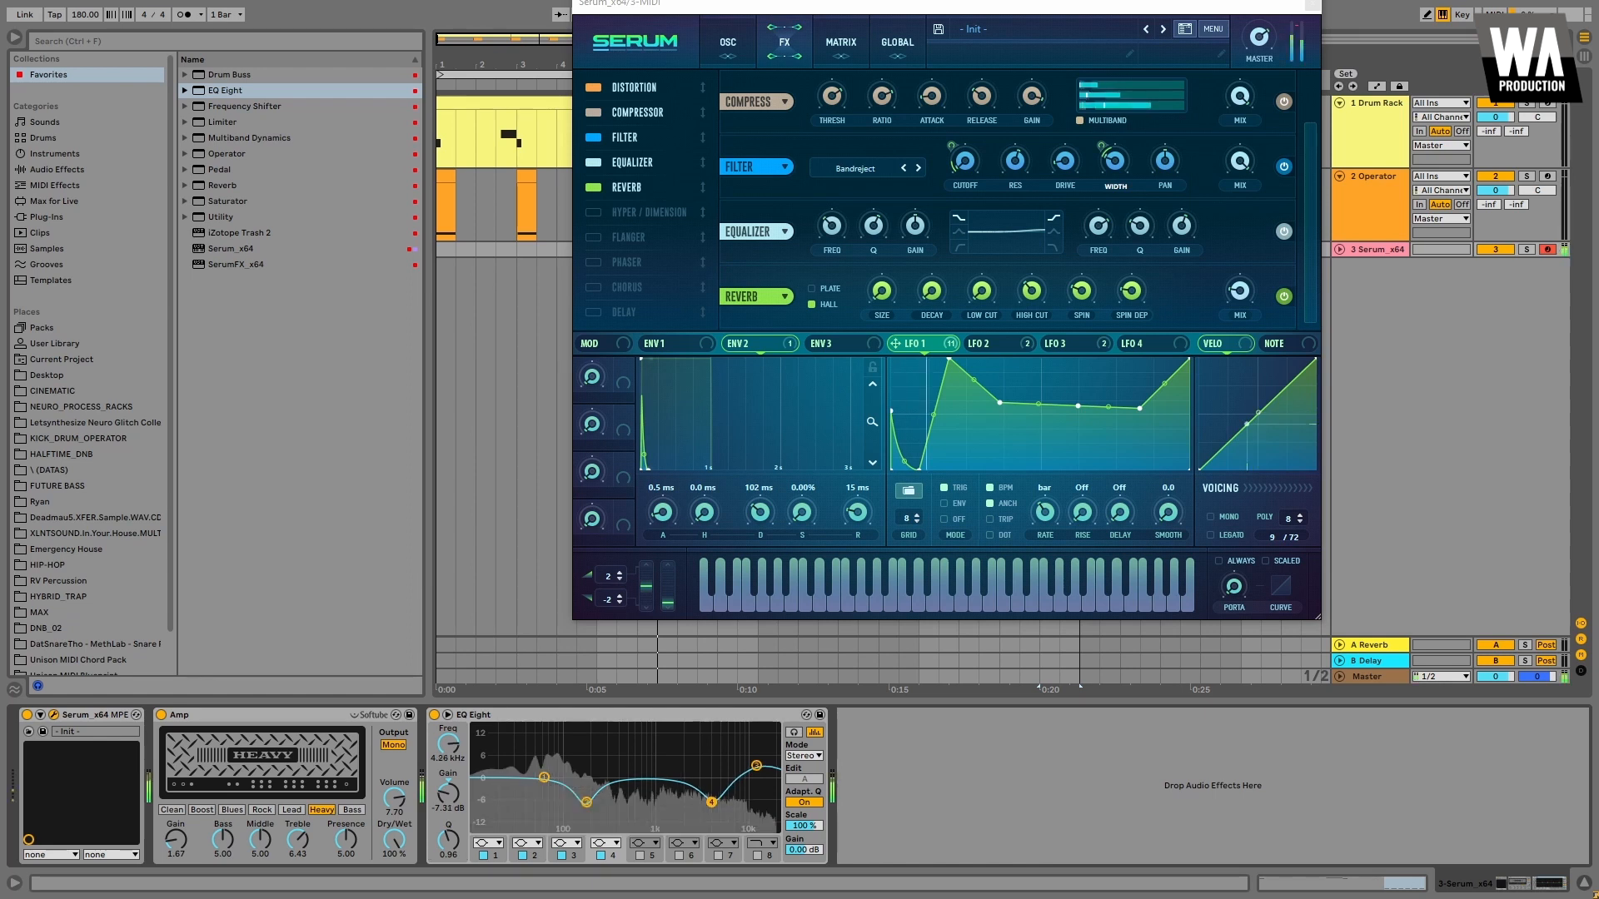
click(756, 764)
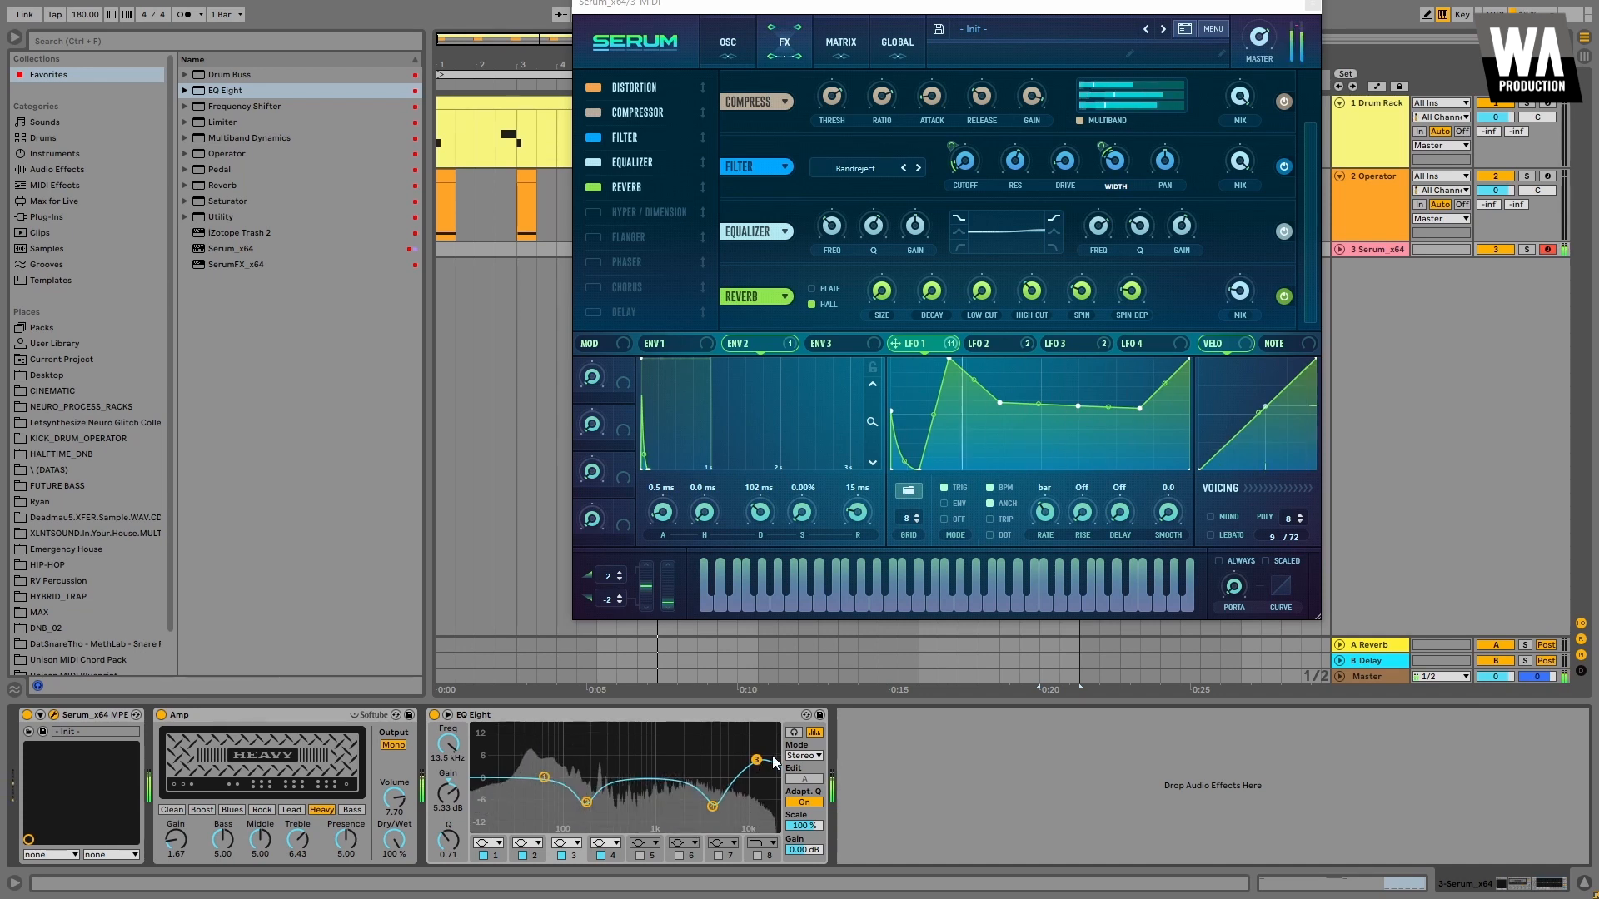
- Close the Serum window and place the four-bar Instrument Rack 2 MIDI clip at bar 1 of the Serum track
click(1314, 5)
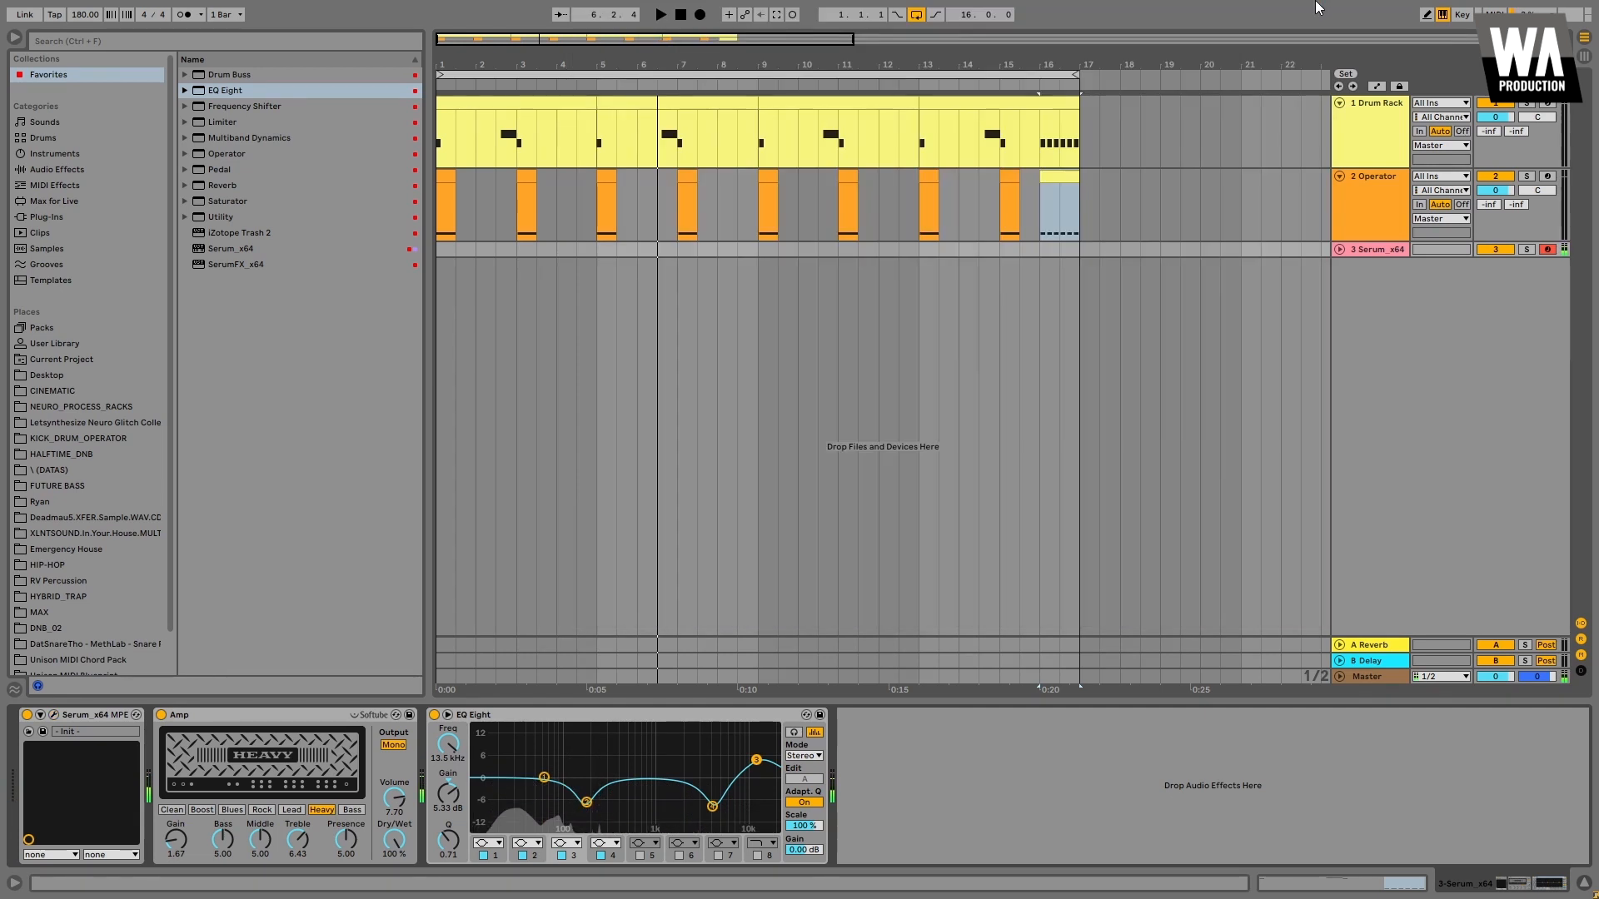
drag(1598, 350, 447, 245)
key(space)
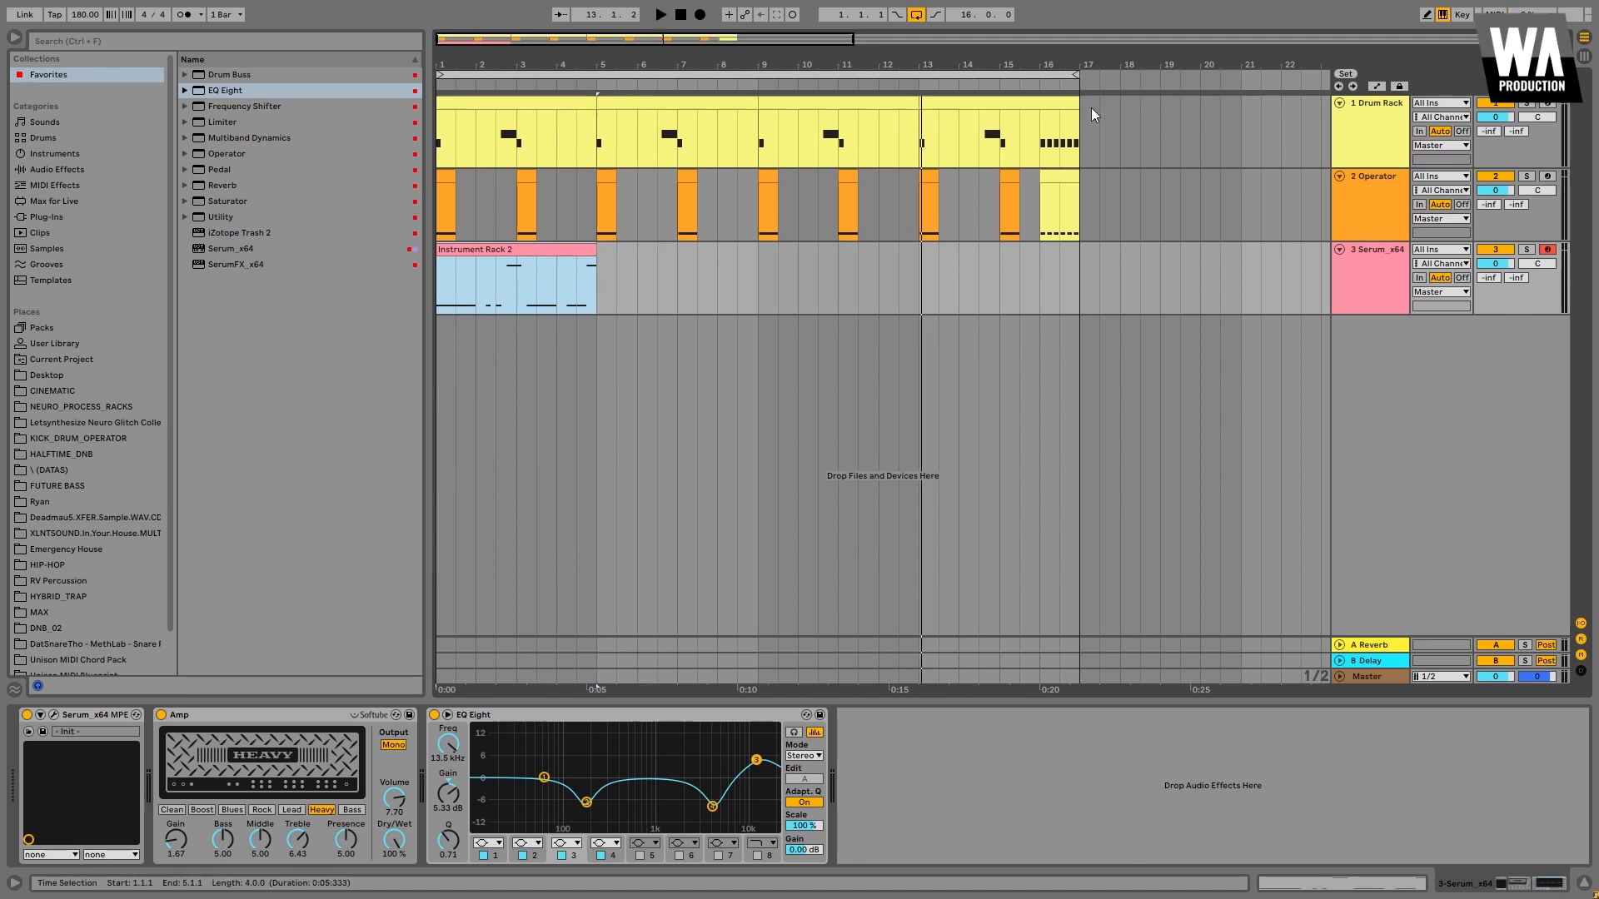
- Move the drum and Operator section from bars 13–17 to bar 5, and trim the arrangement and loop to eight bars
drag(1078, 133, 921, 217)
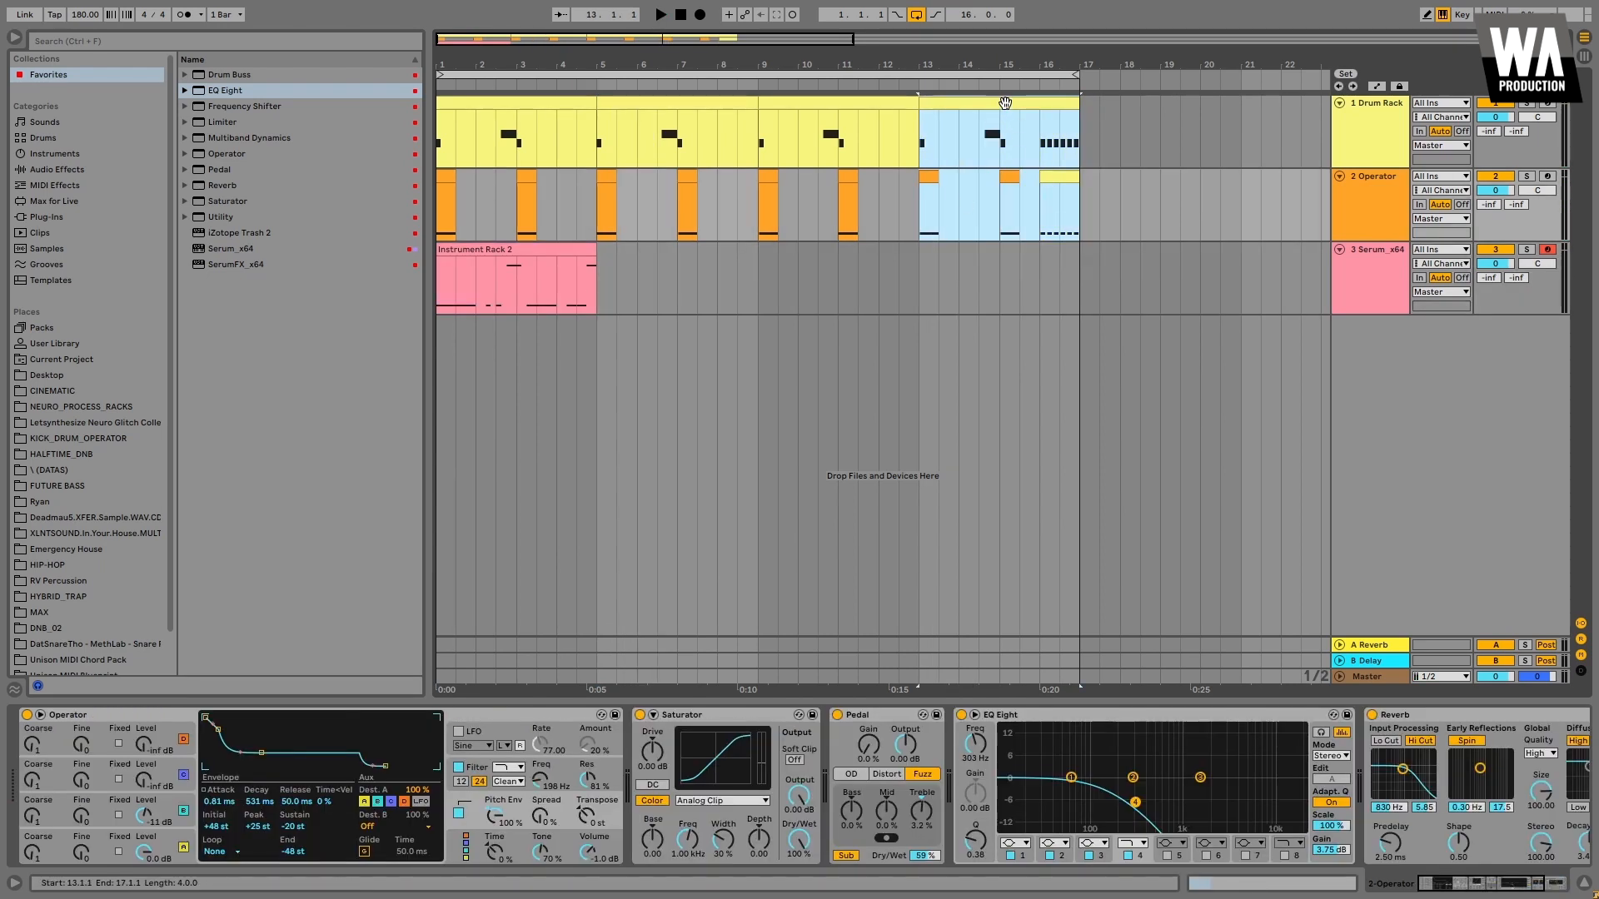
drag(1005, 102, 753, 113)
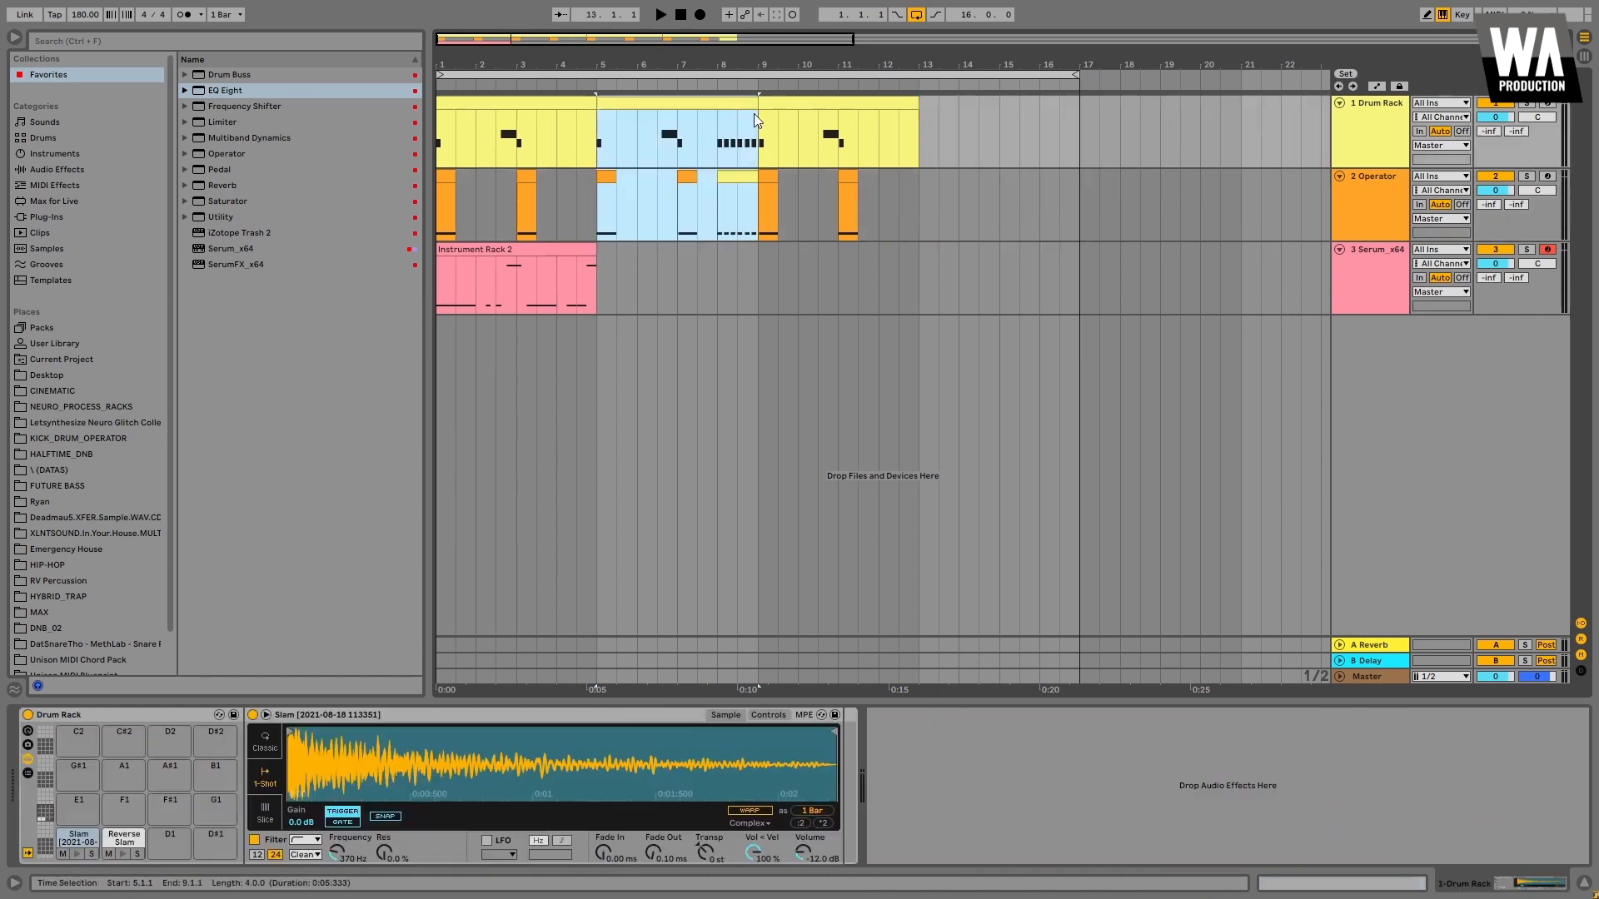
drag(1073, 77, 756, 77)
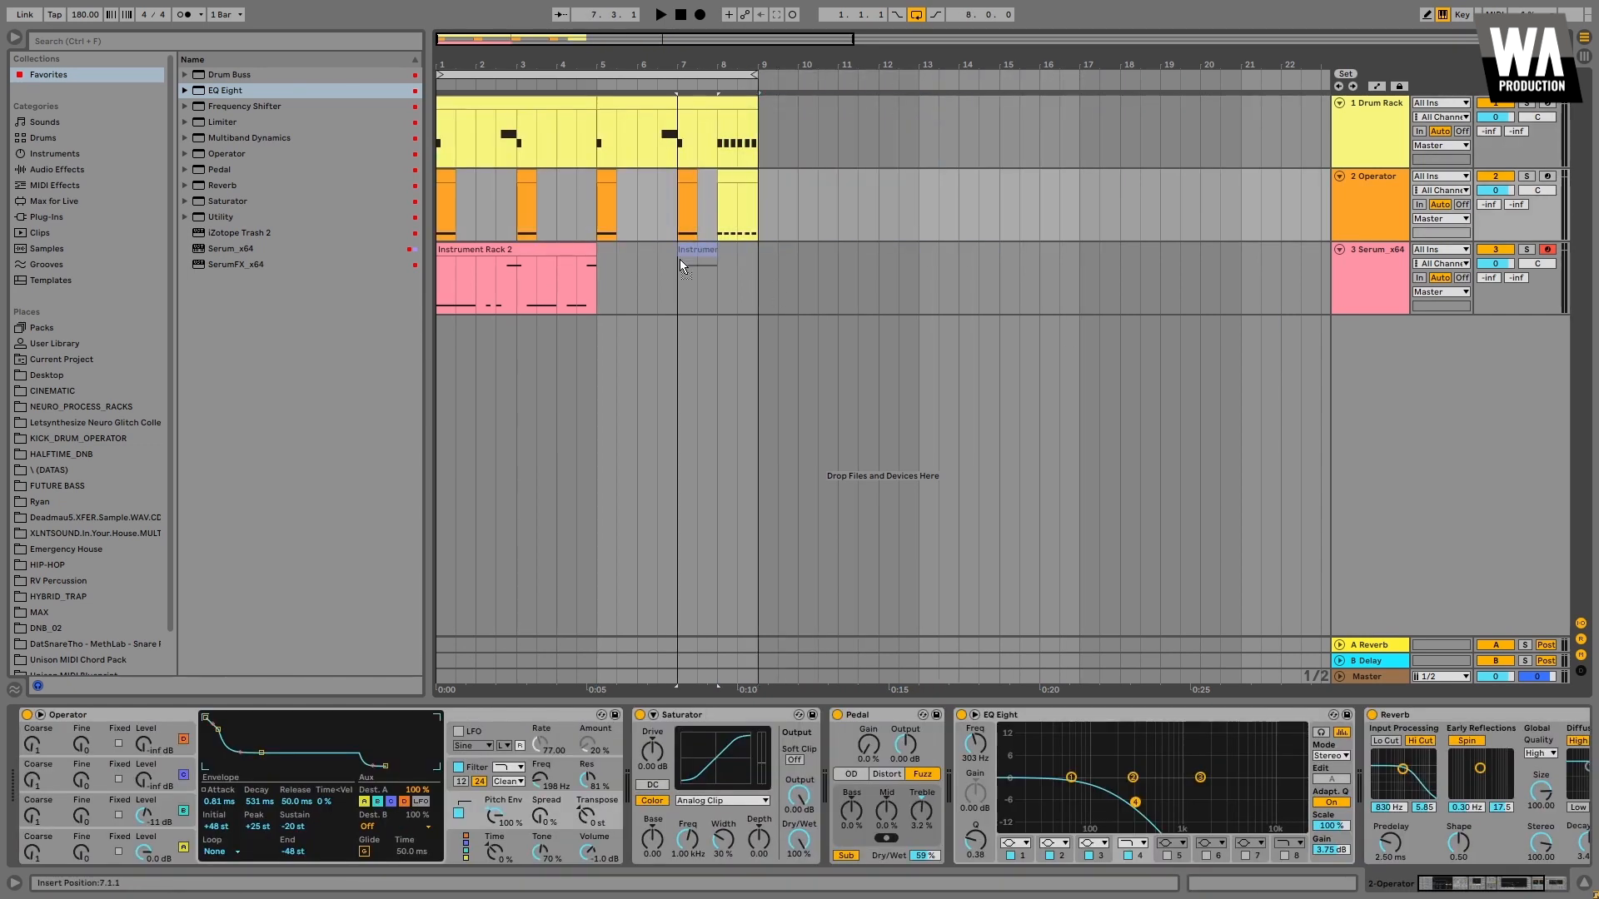
- Place a one-bar copy of the Instrument Rack clip at bar 7 of the Serum track and play it back
drag(680, 265, 672, 263)
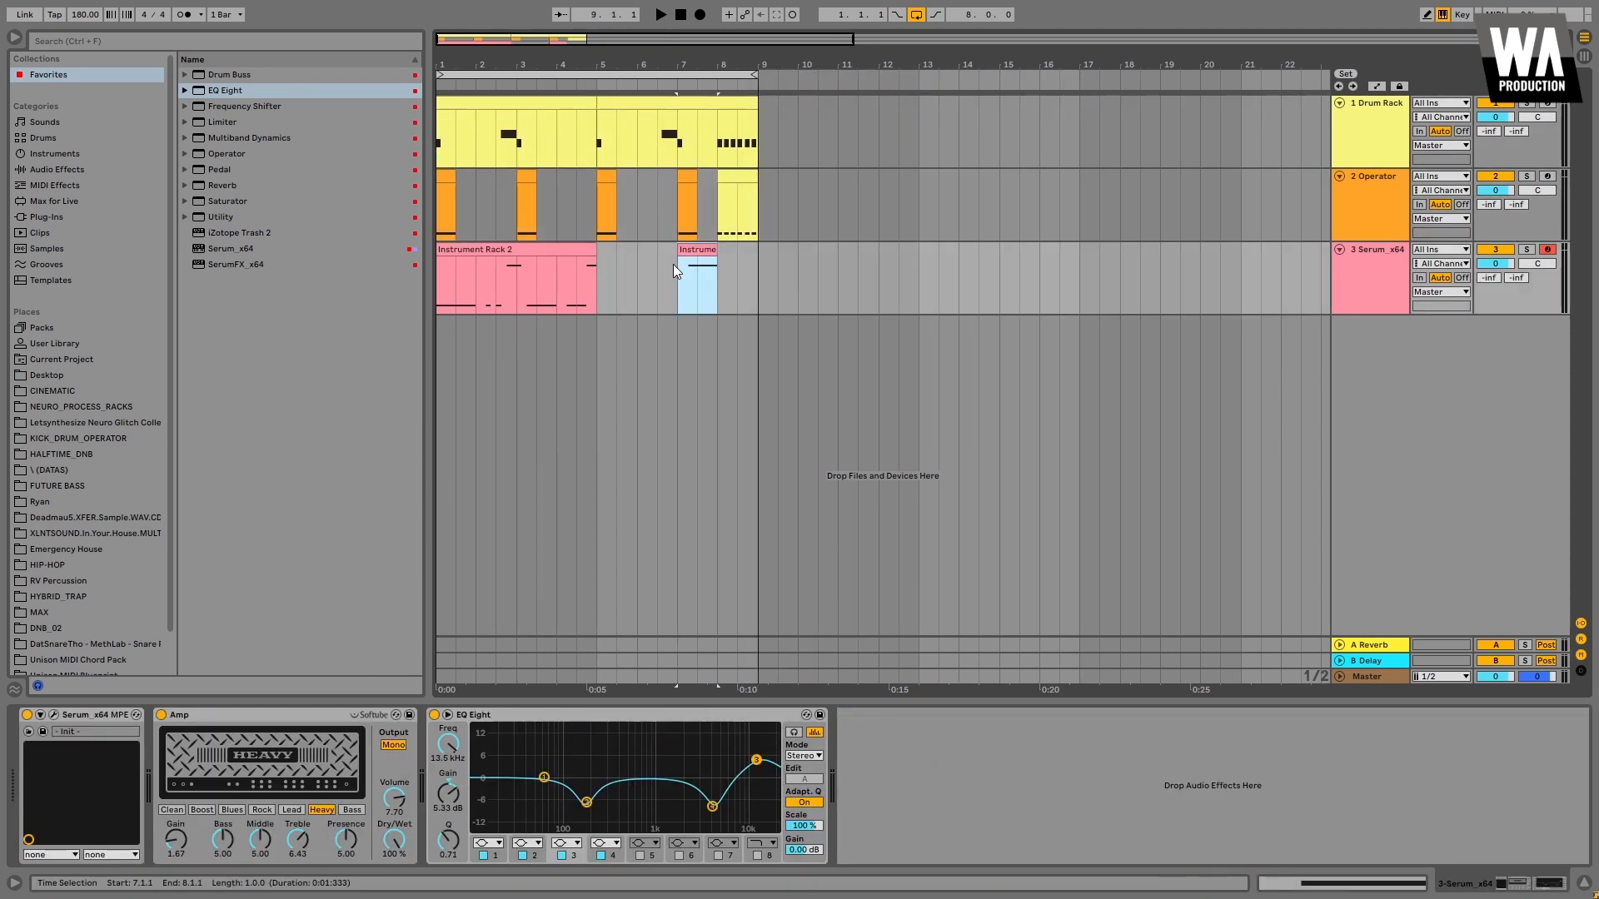
key(space)
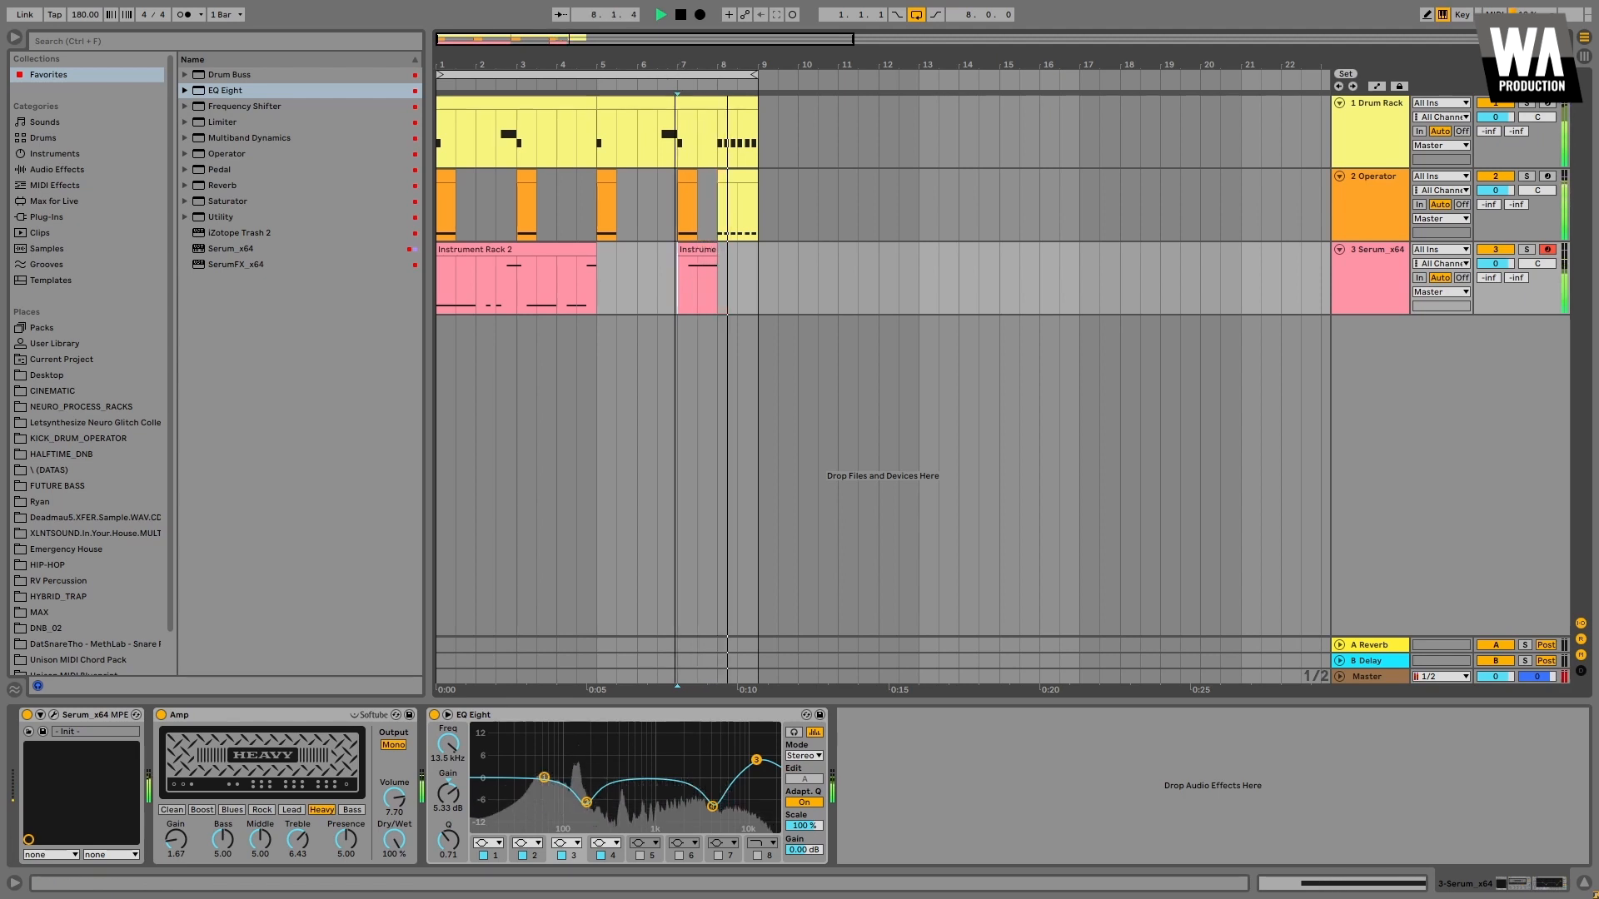
scroll(867, 139, down, 1)
key(space)
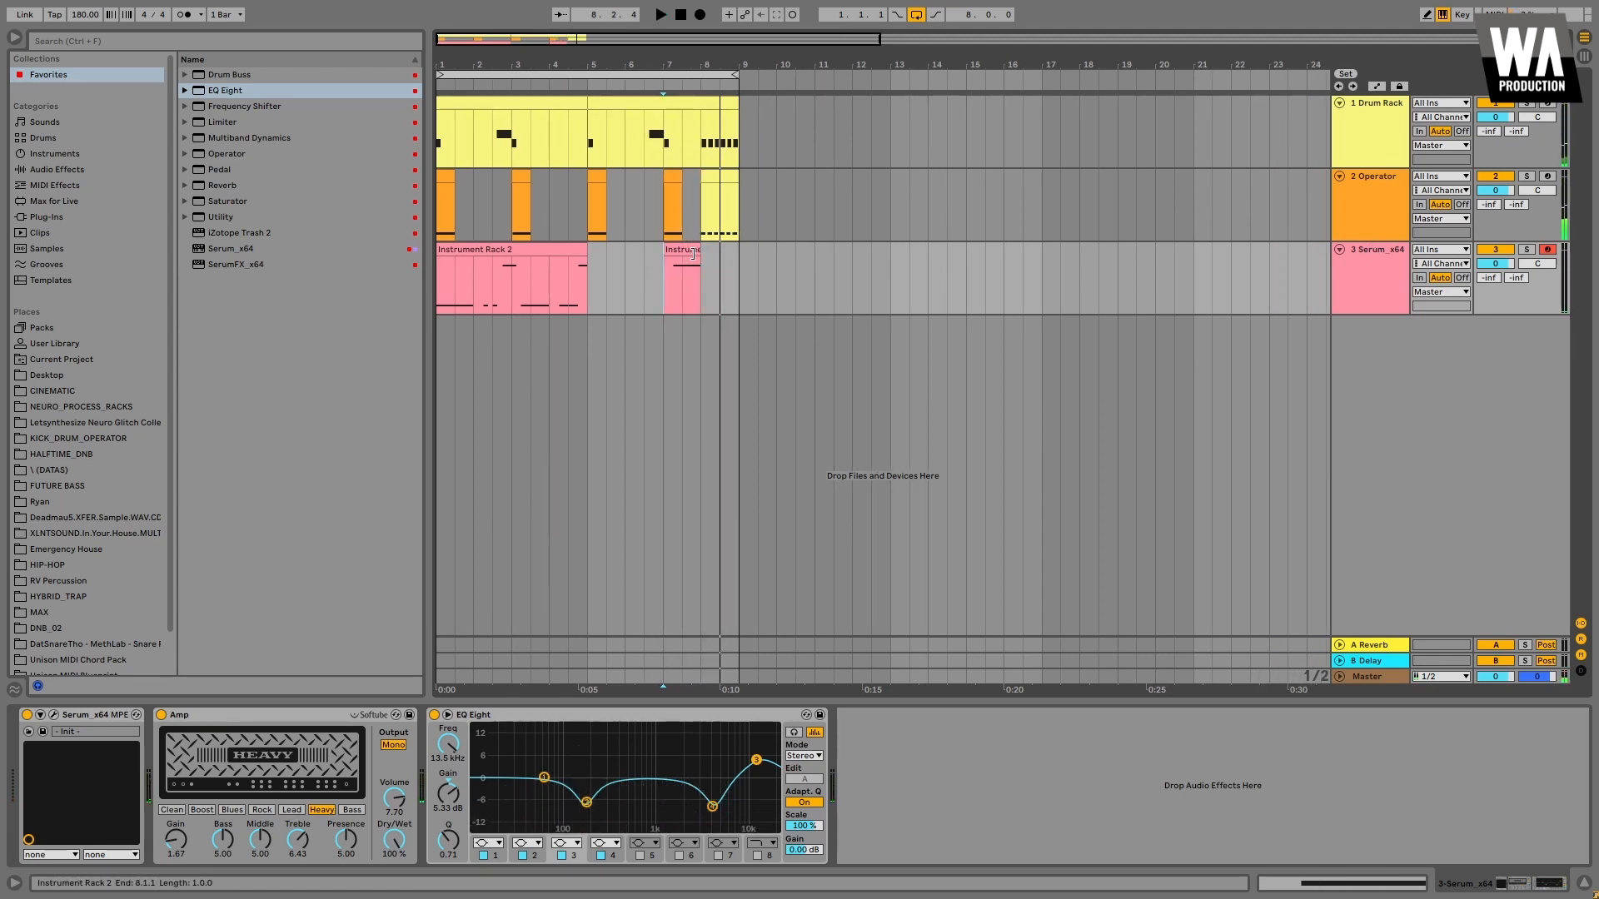
click(679, 283)
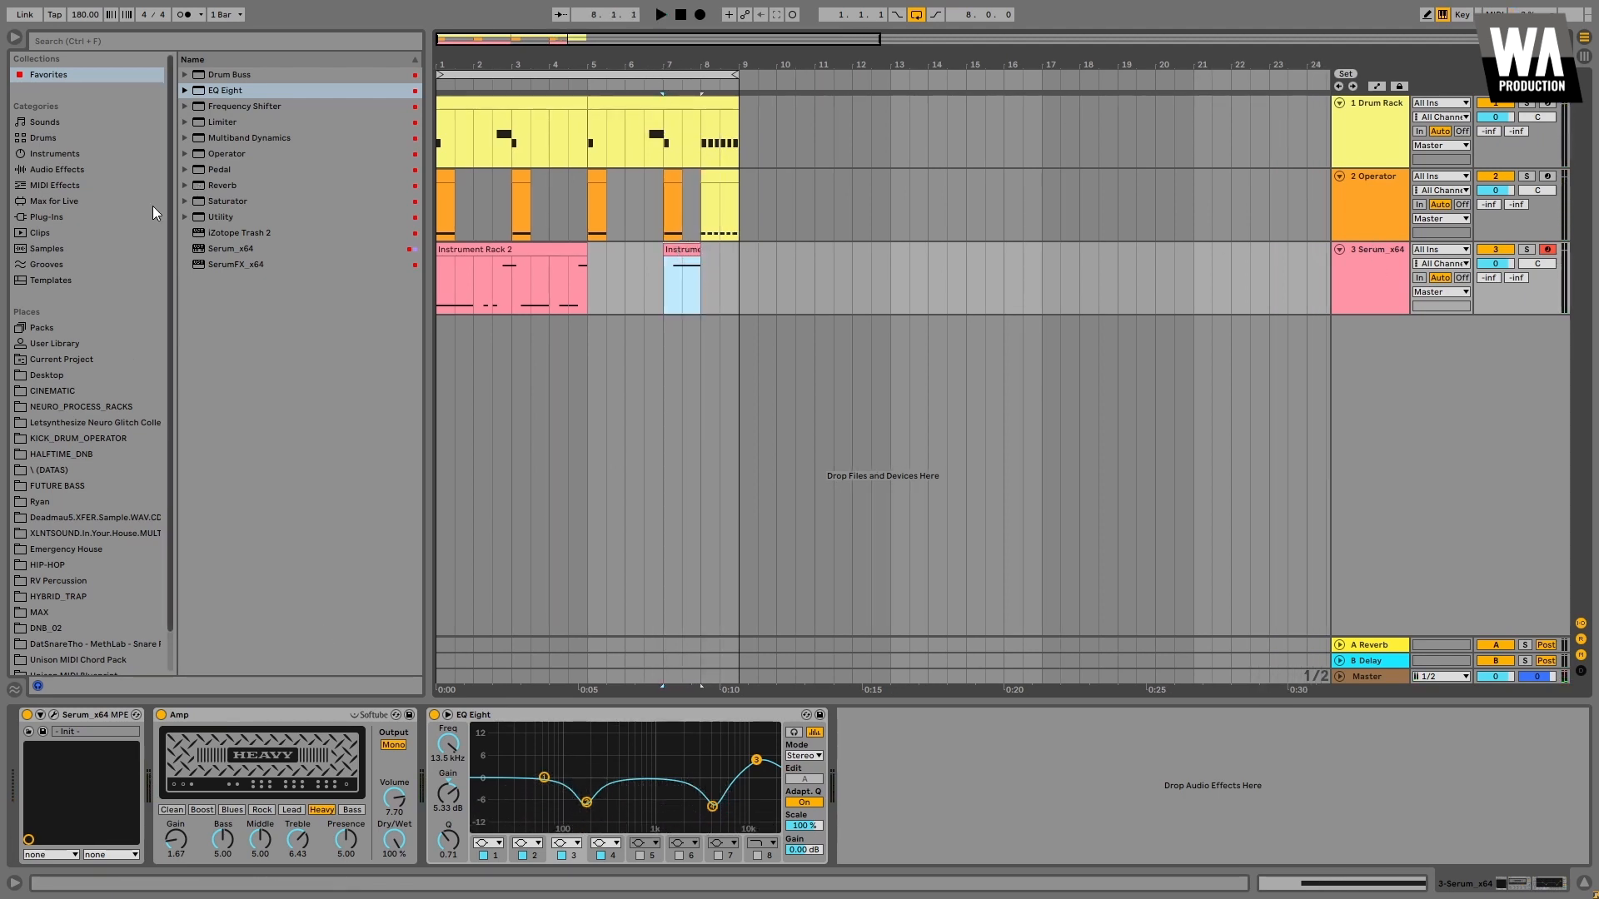
- Reopen Serum, enable Mono and always-on portamento with a time of about 143 ms, and close its window
click(58, 168)
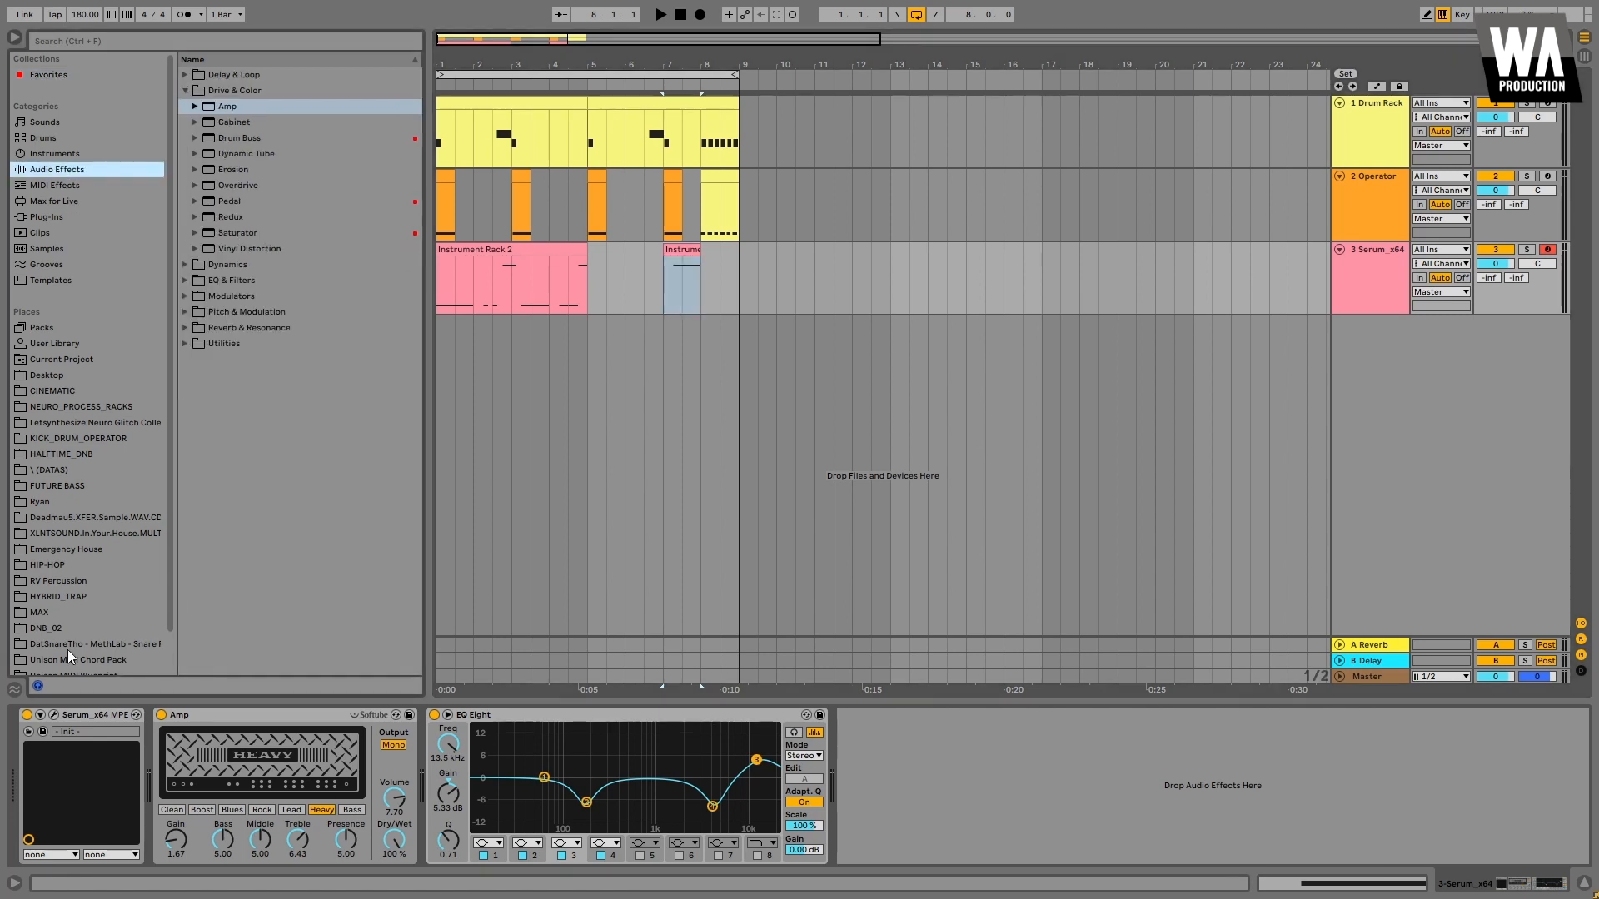
click(54, 716)
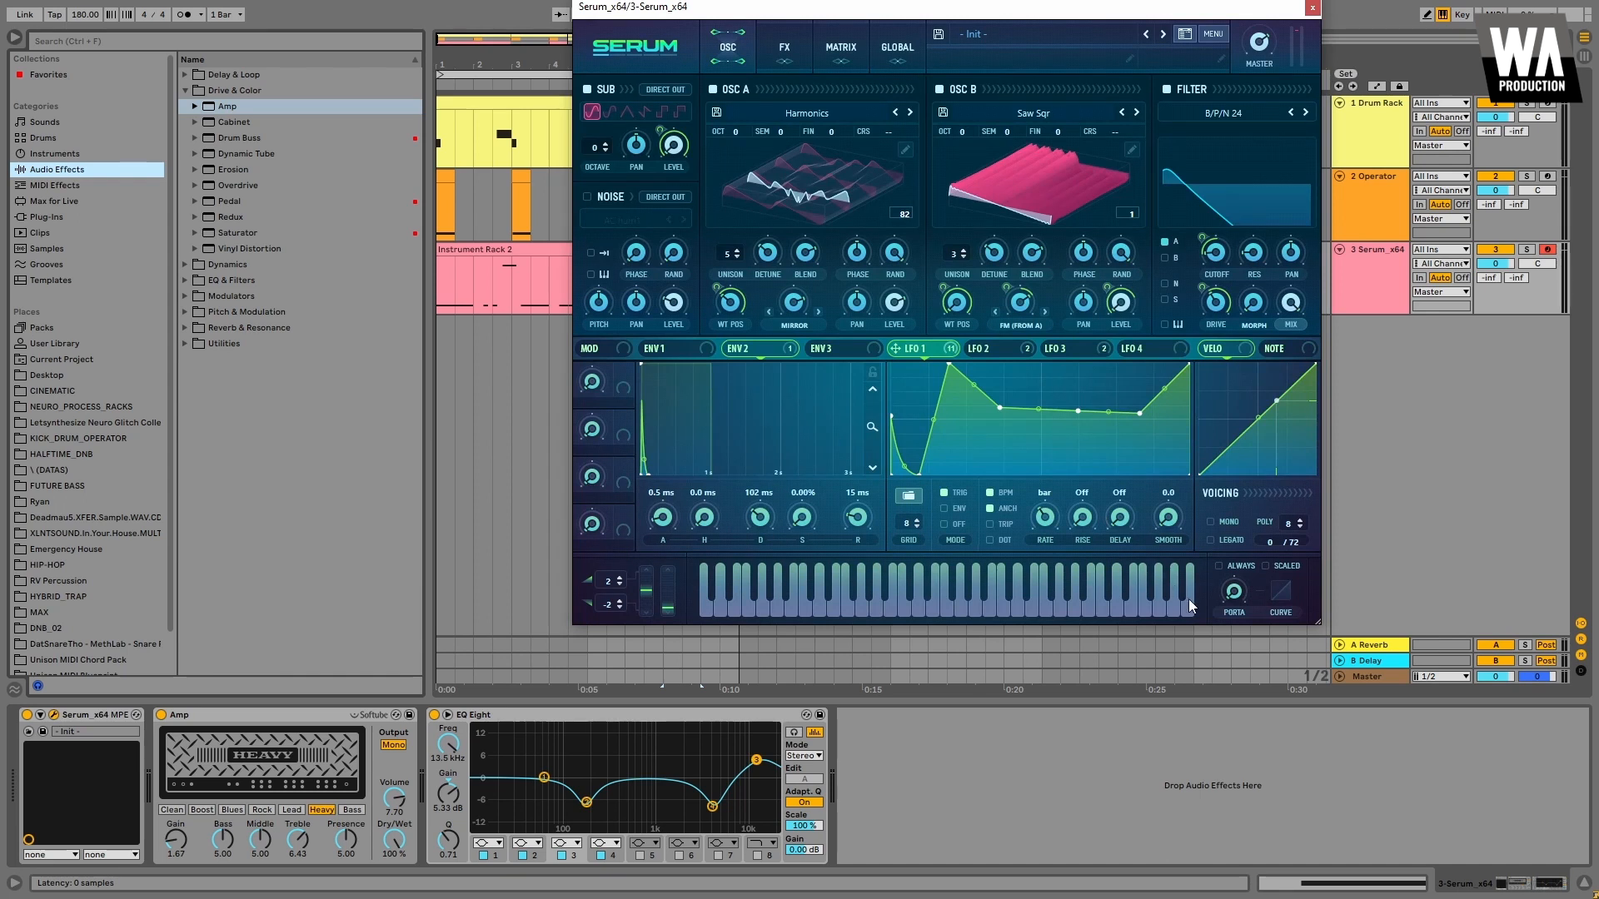
click(1220, 567)
click(1214, 523)
mouse_move(1237, 593)
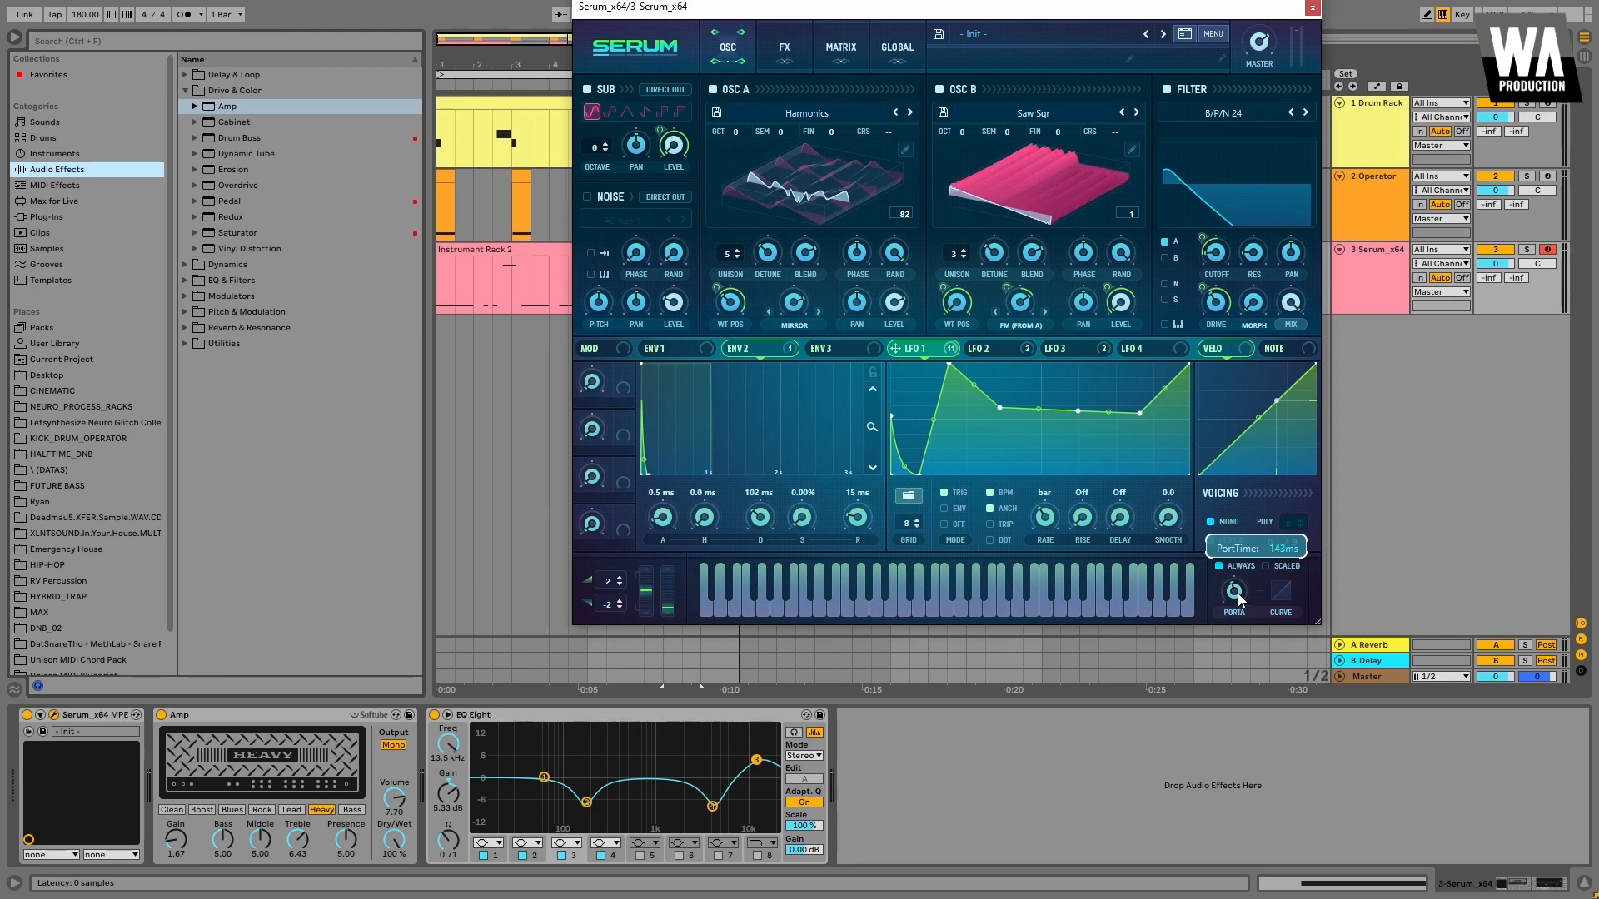
drag(1238, 597, 1236, 593)
drag(1256, 7, 1291, 65)
click(1346, 66)
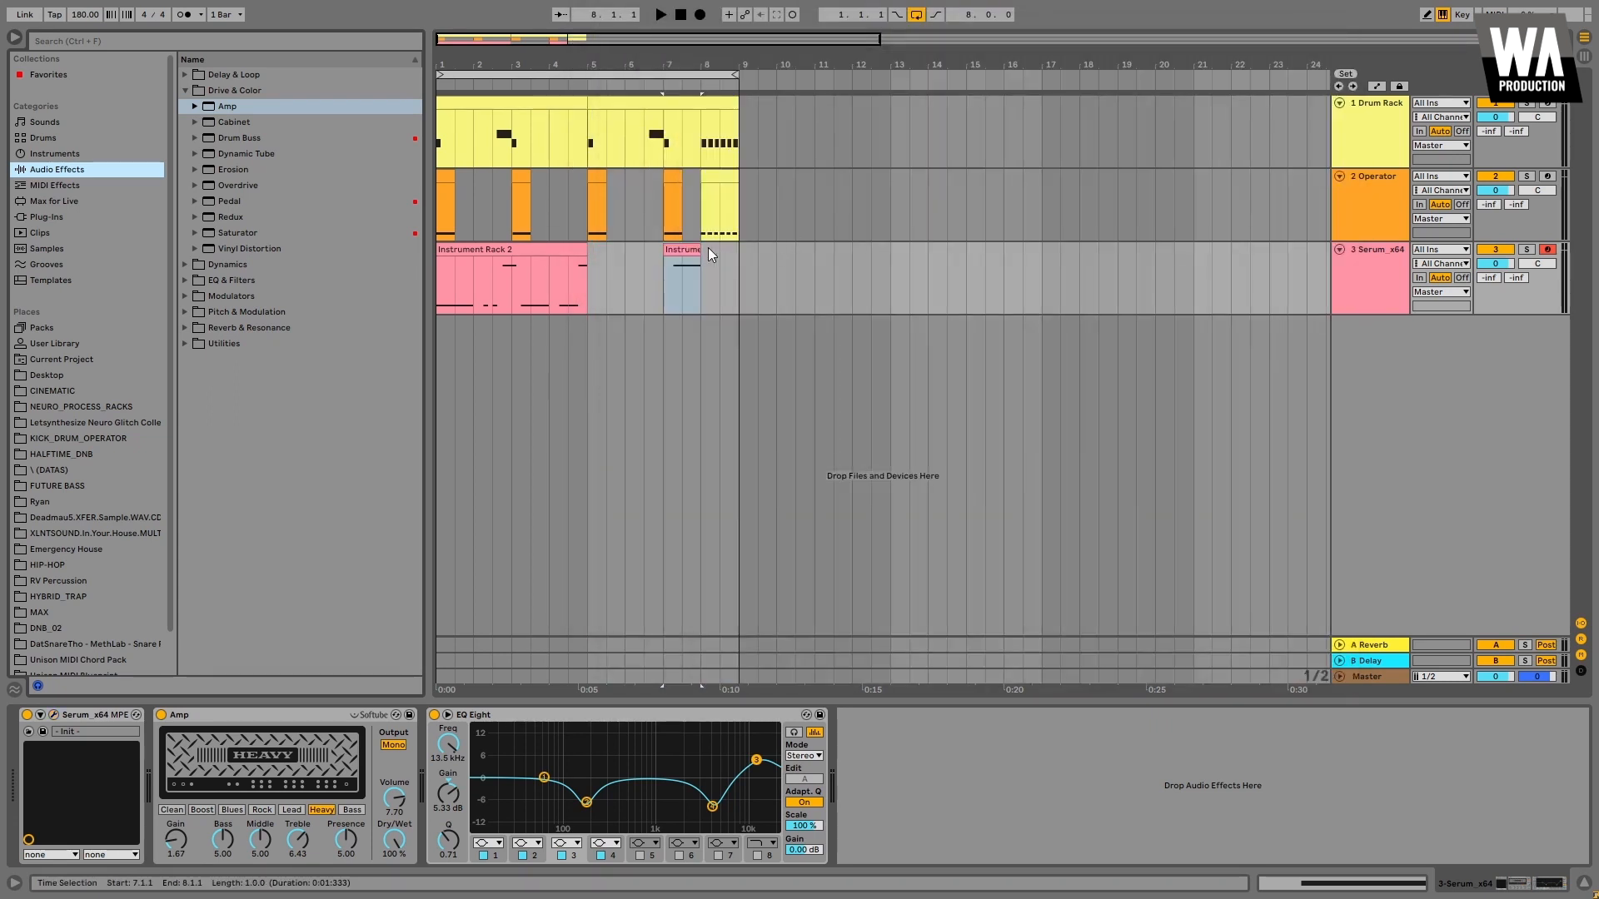
- Audition the Serum clips against the drums, starting playback from bars 7, 3 and 1
key(space)
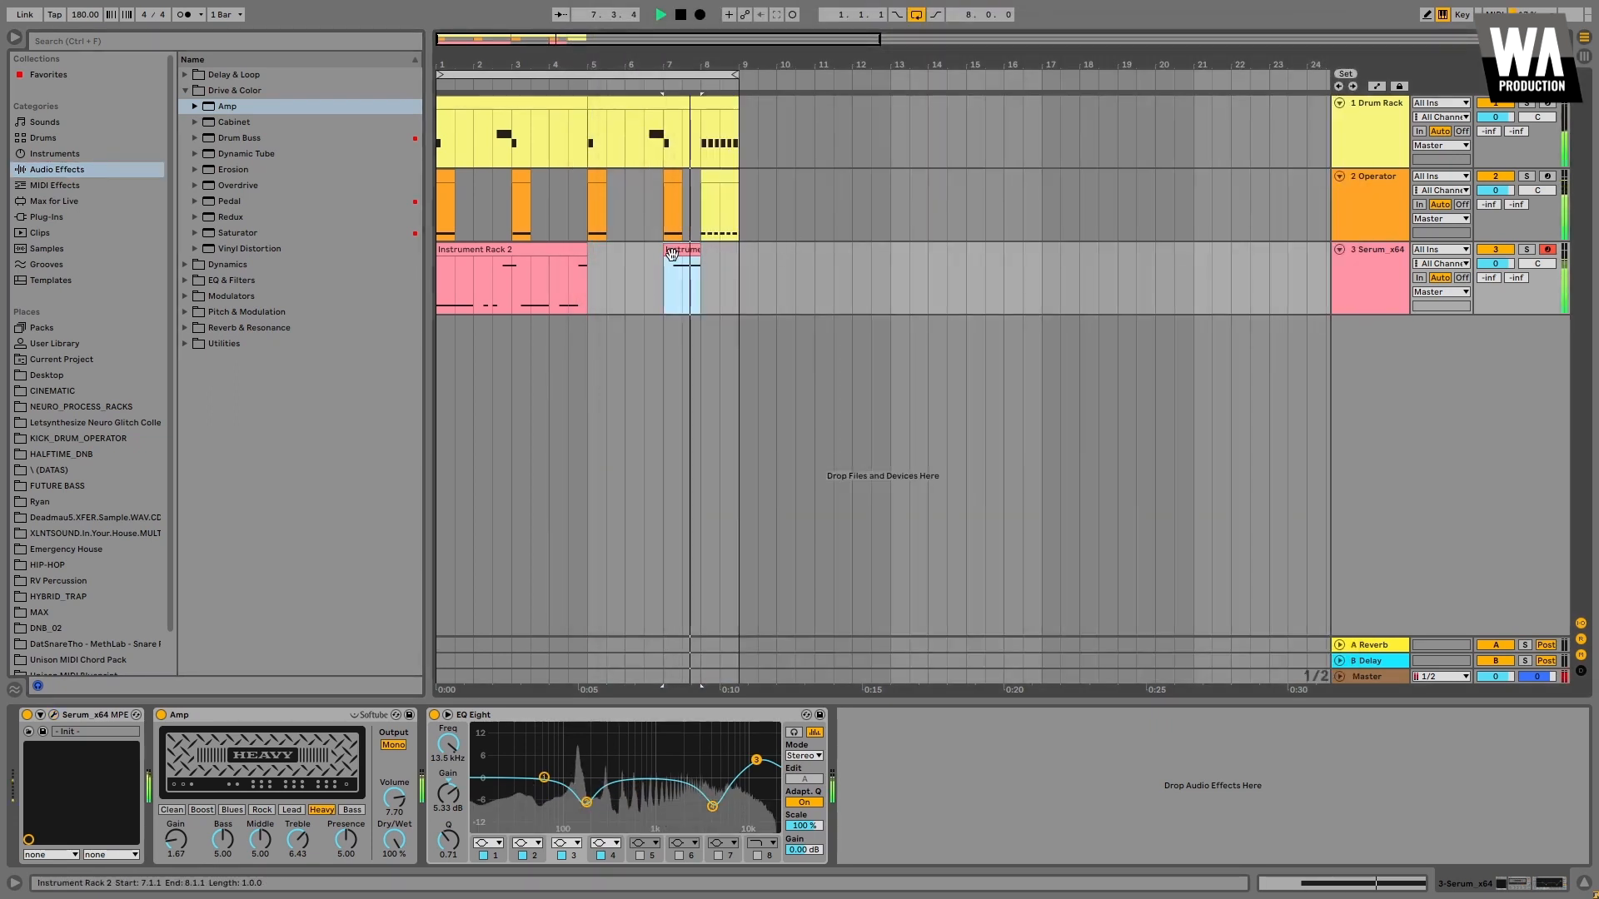
click(511, 287)
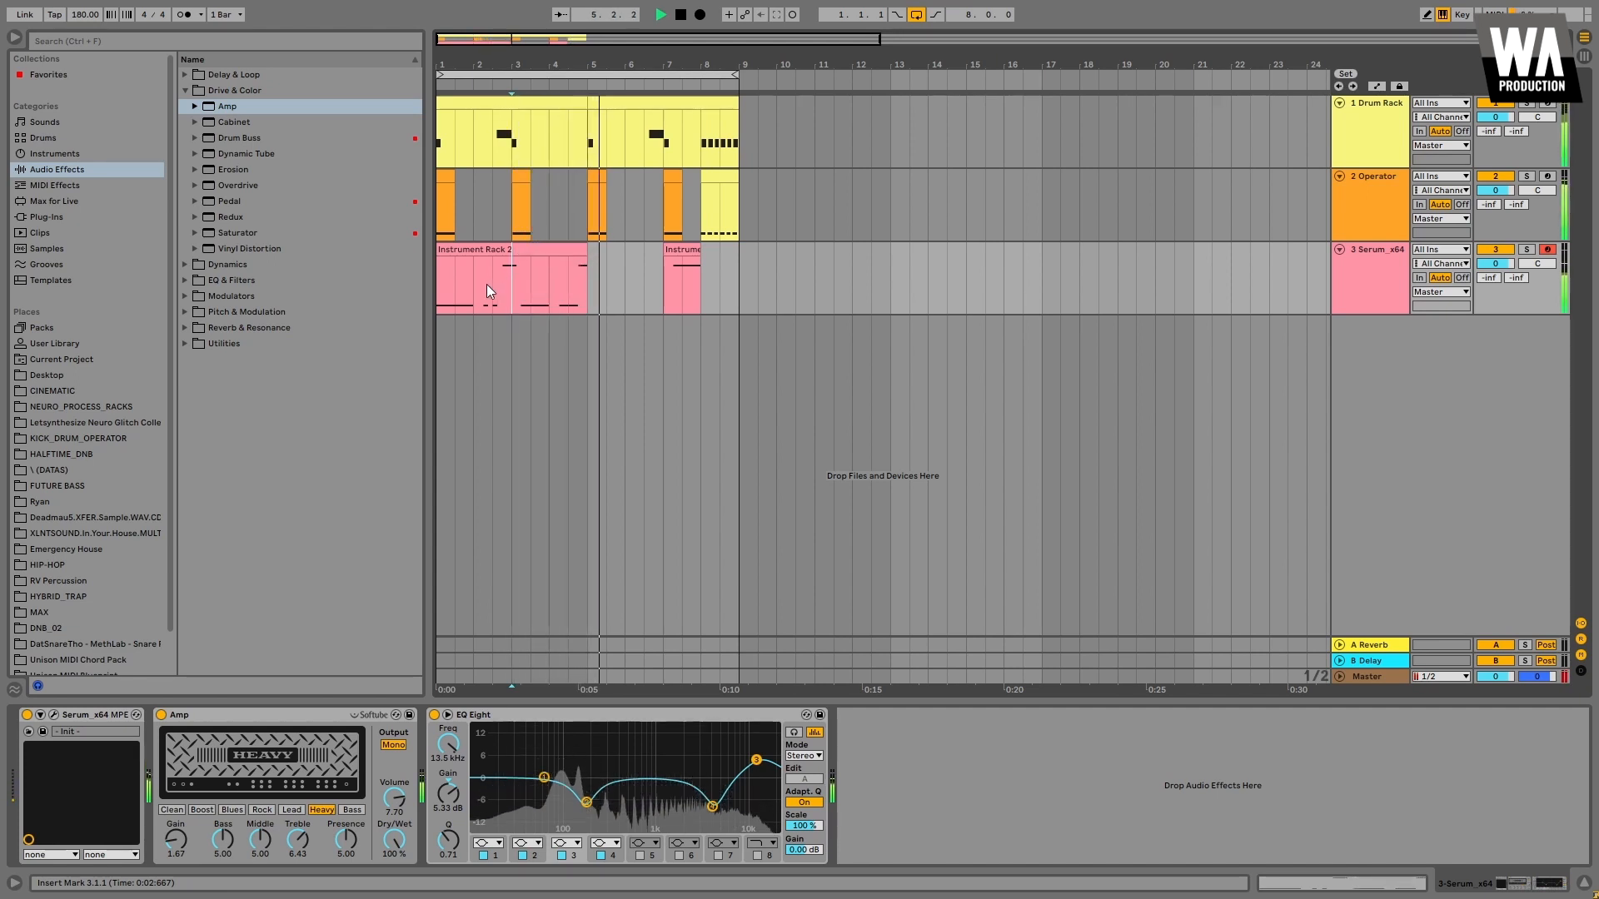
click(465, 248)
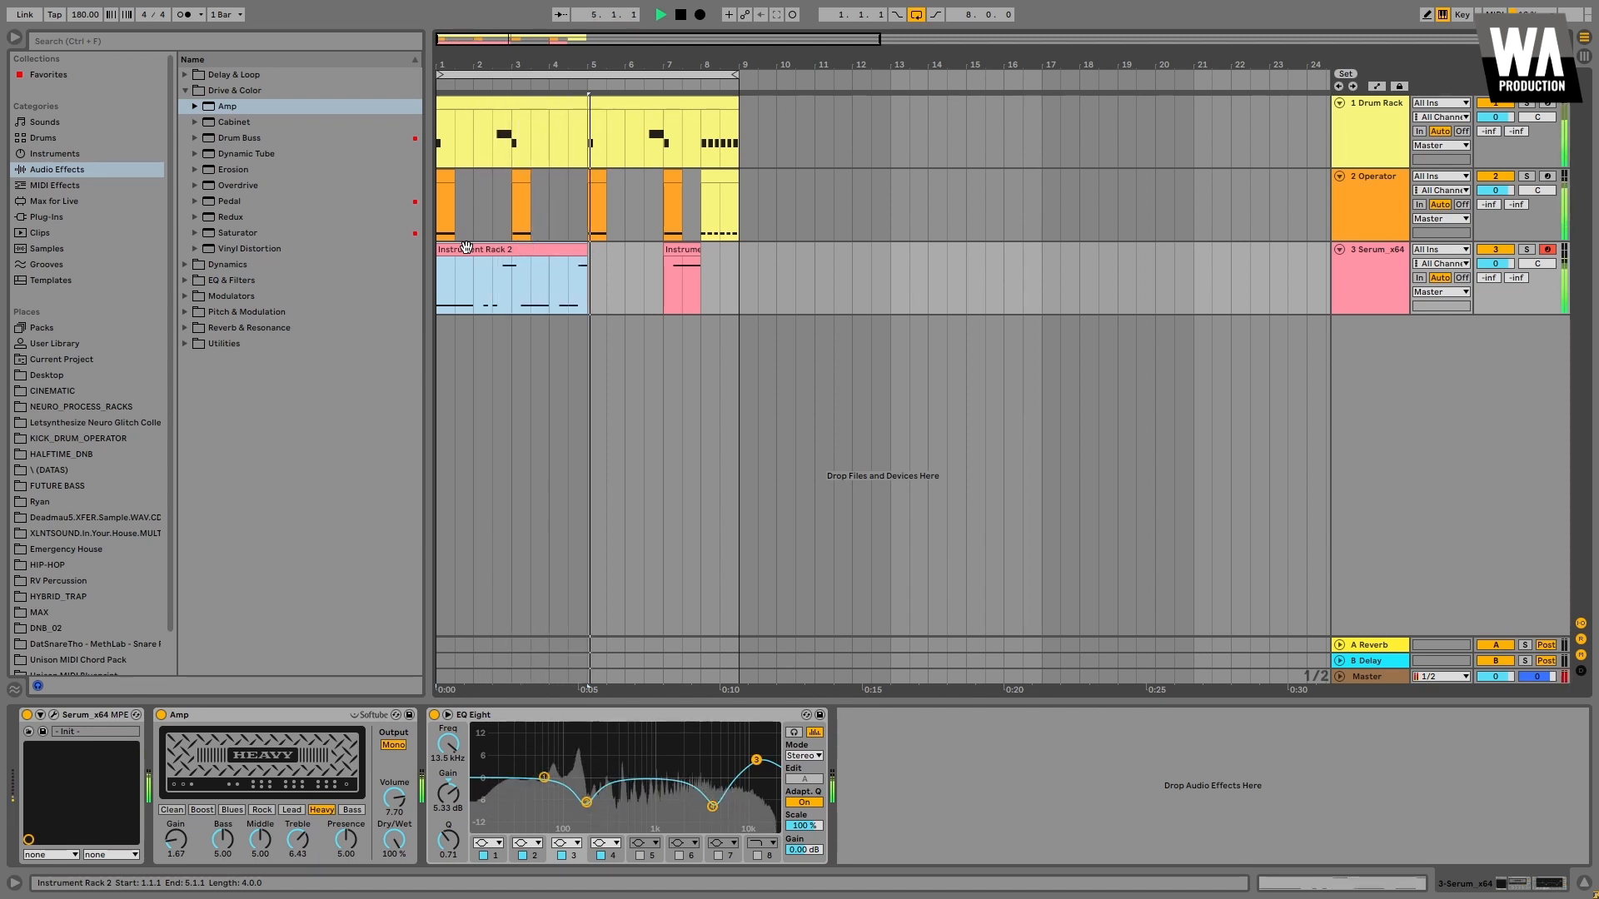
click(678, 249)
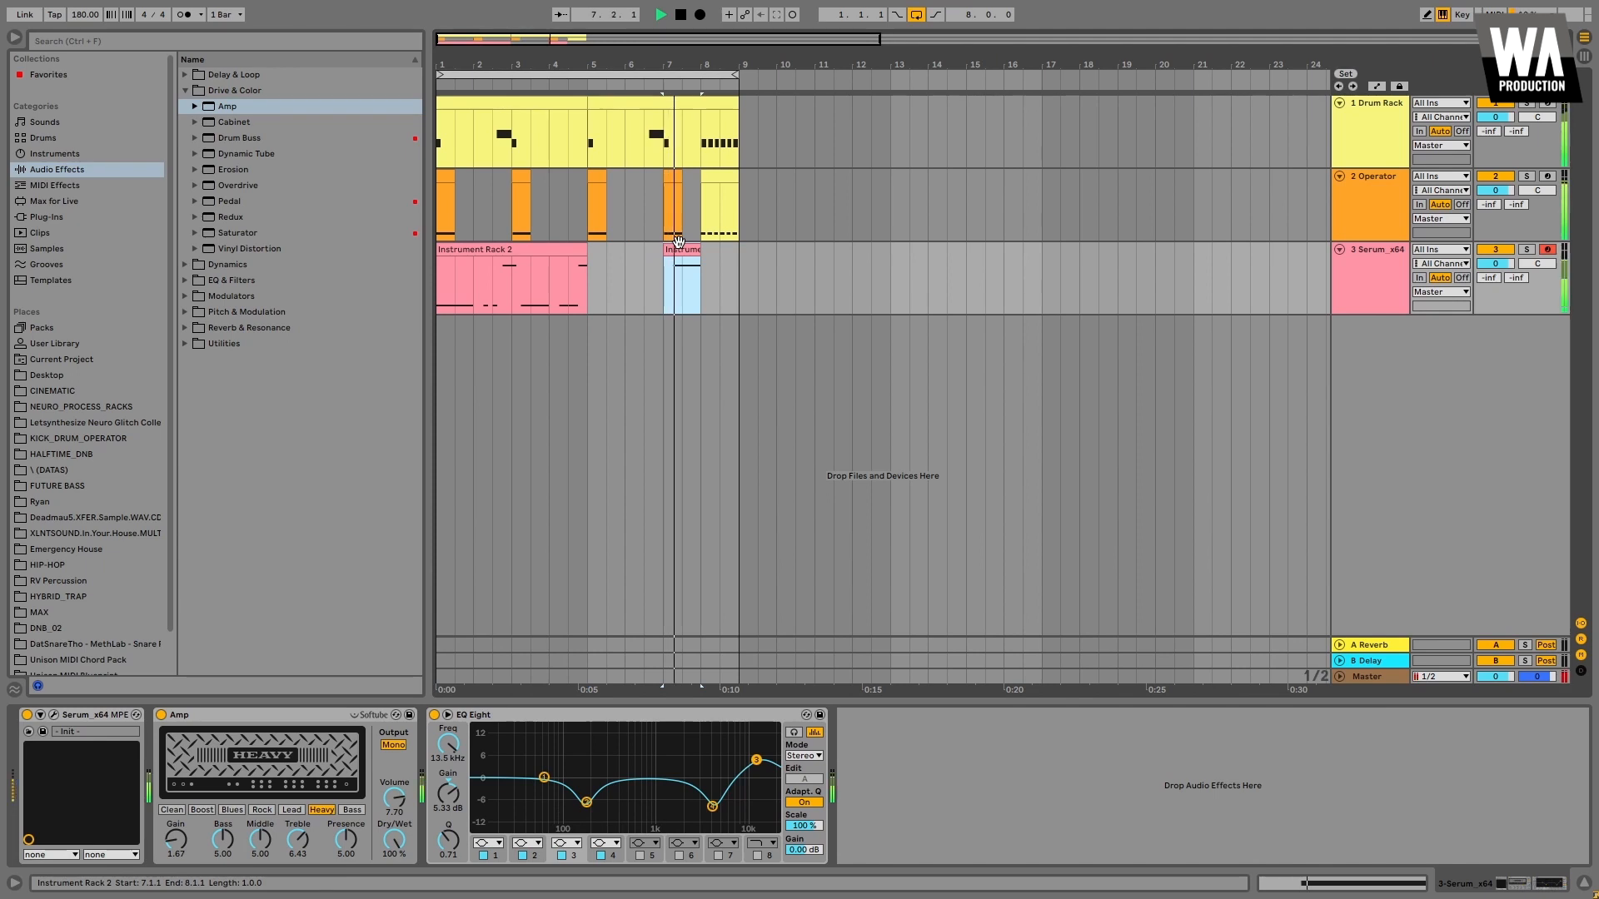
- Set Serum's downward pitch-bend range to -24 semitones, close its window and play the arrangement back
key(space)
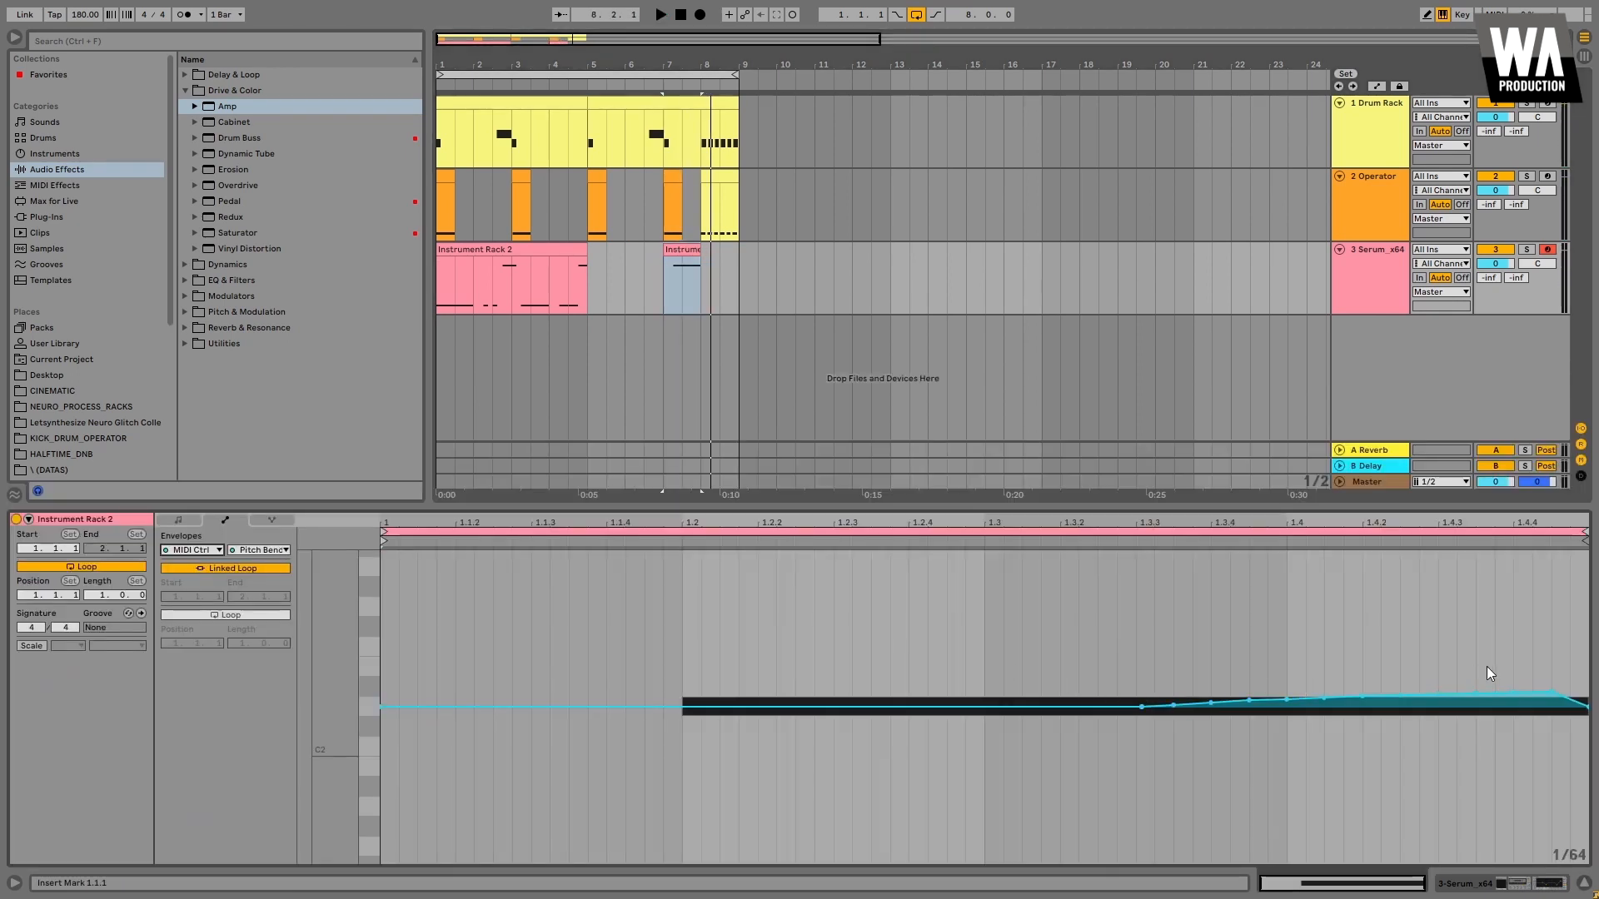
click(535, 250)
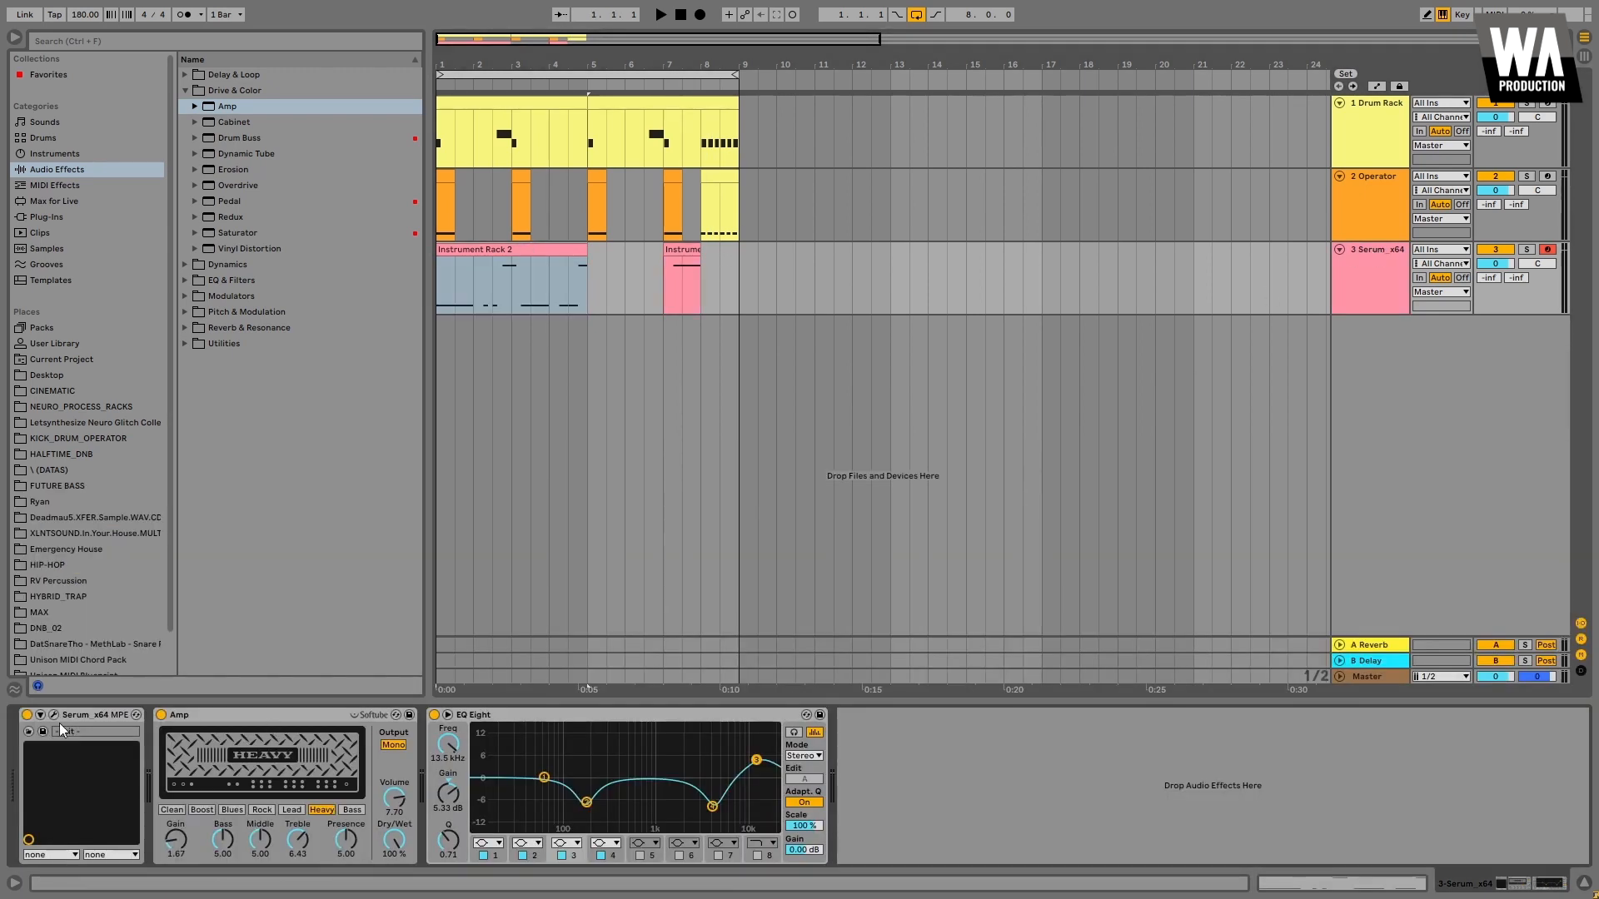
click(53, 715)
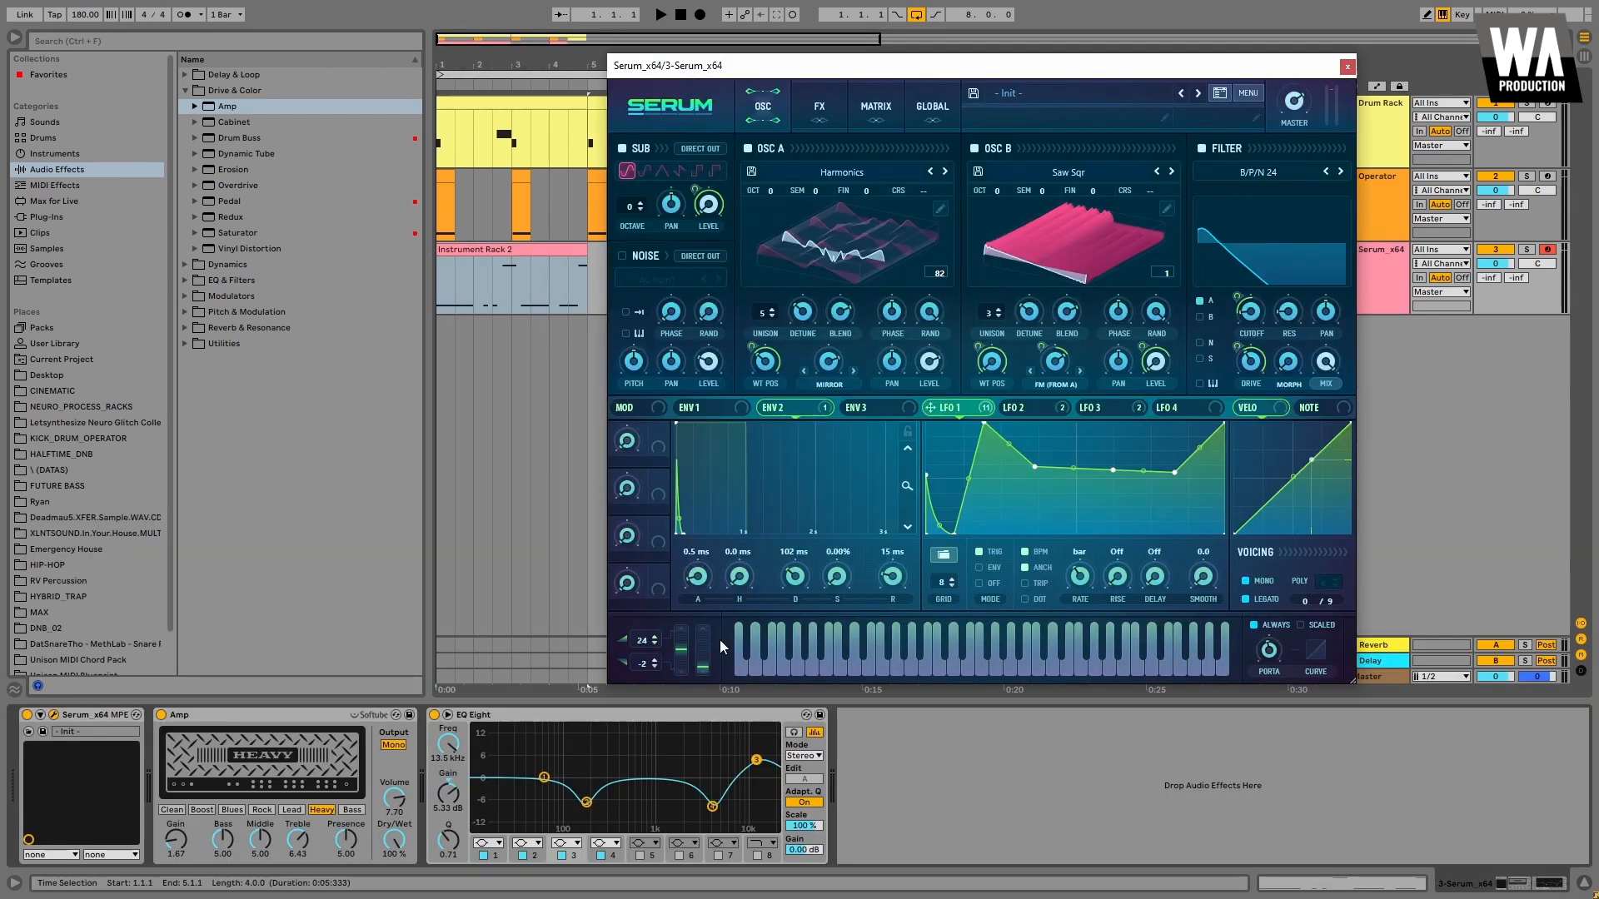
drag(641, 671, 642, 716)
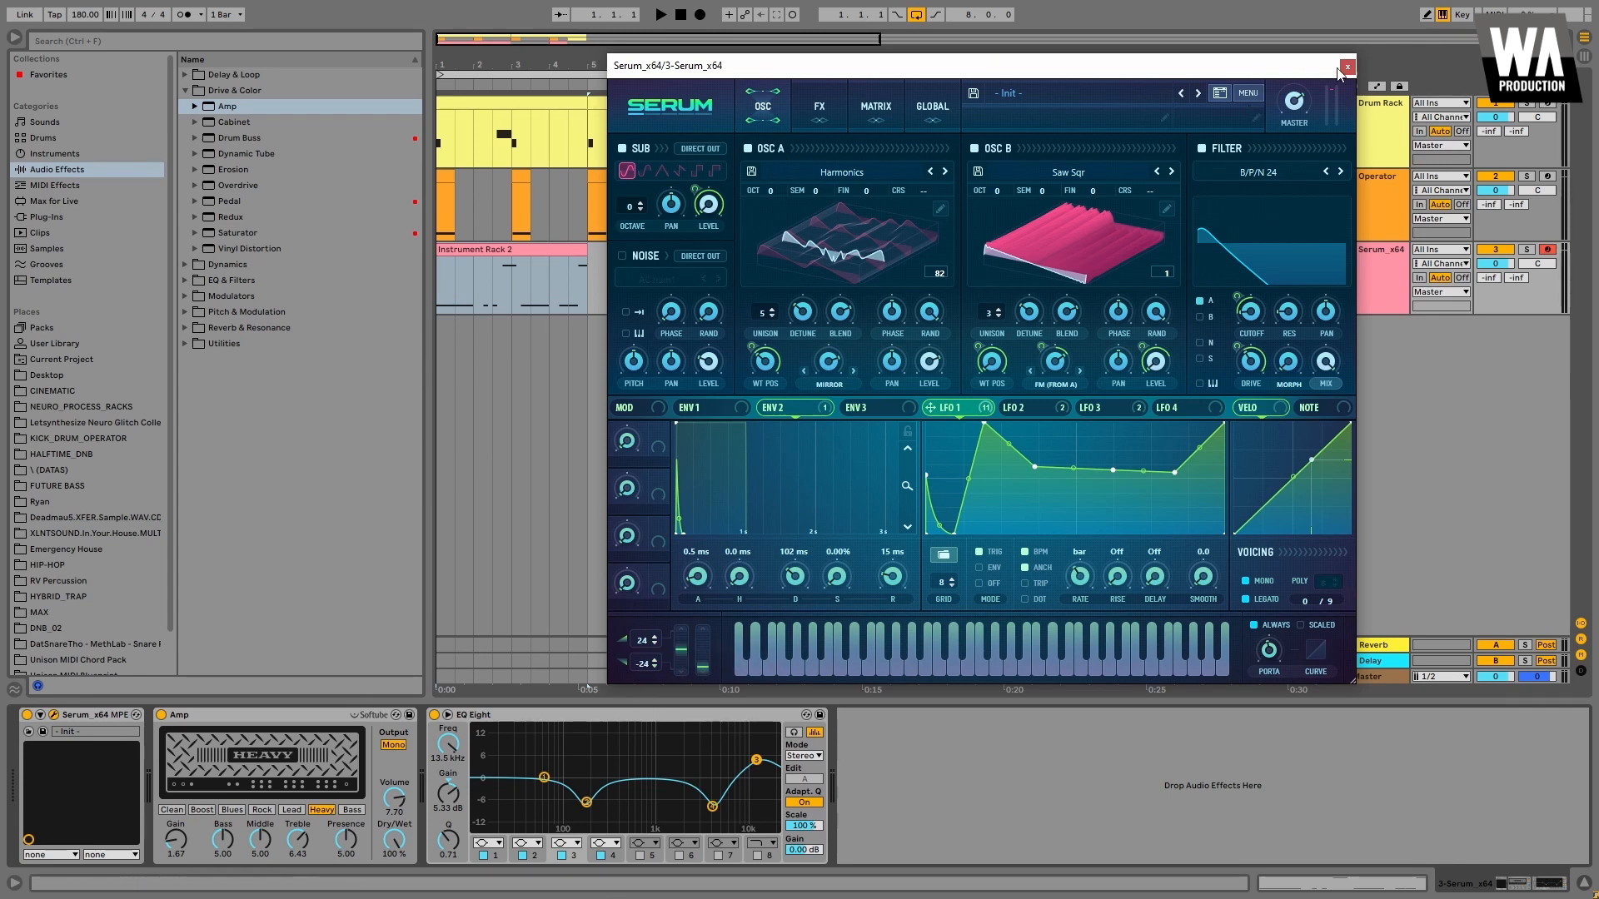
click(1346, 67)
key(space)
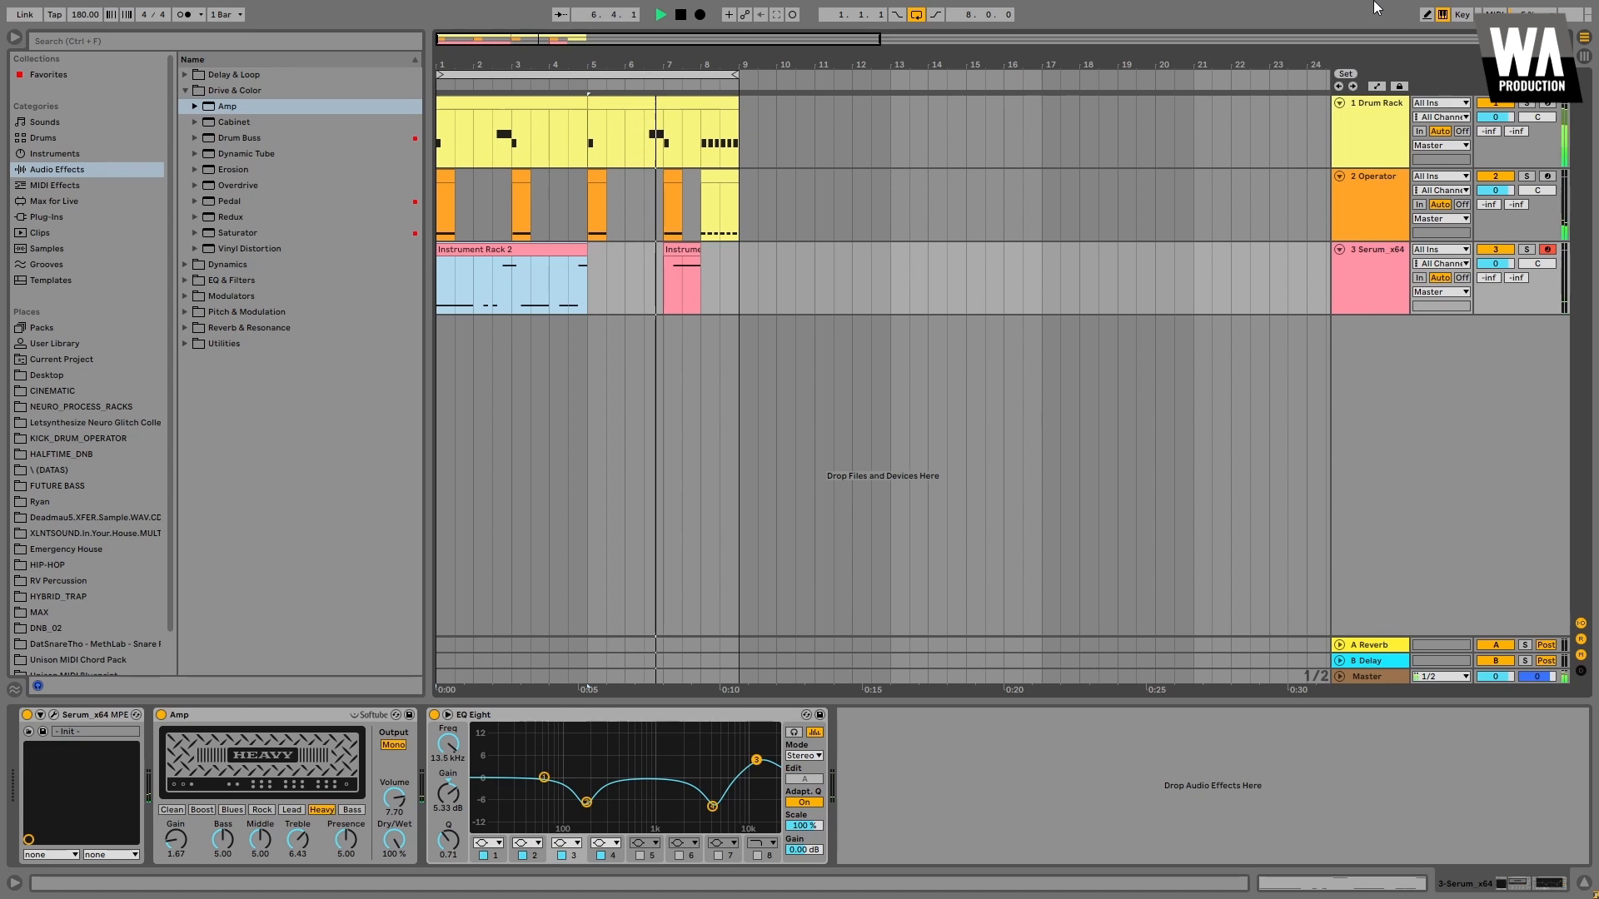
key(space)
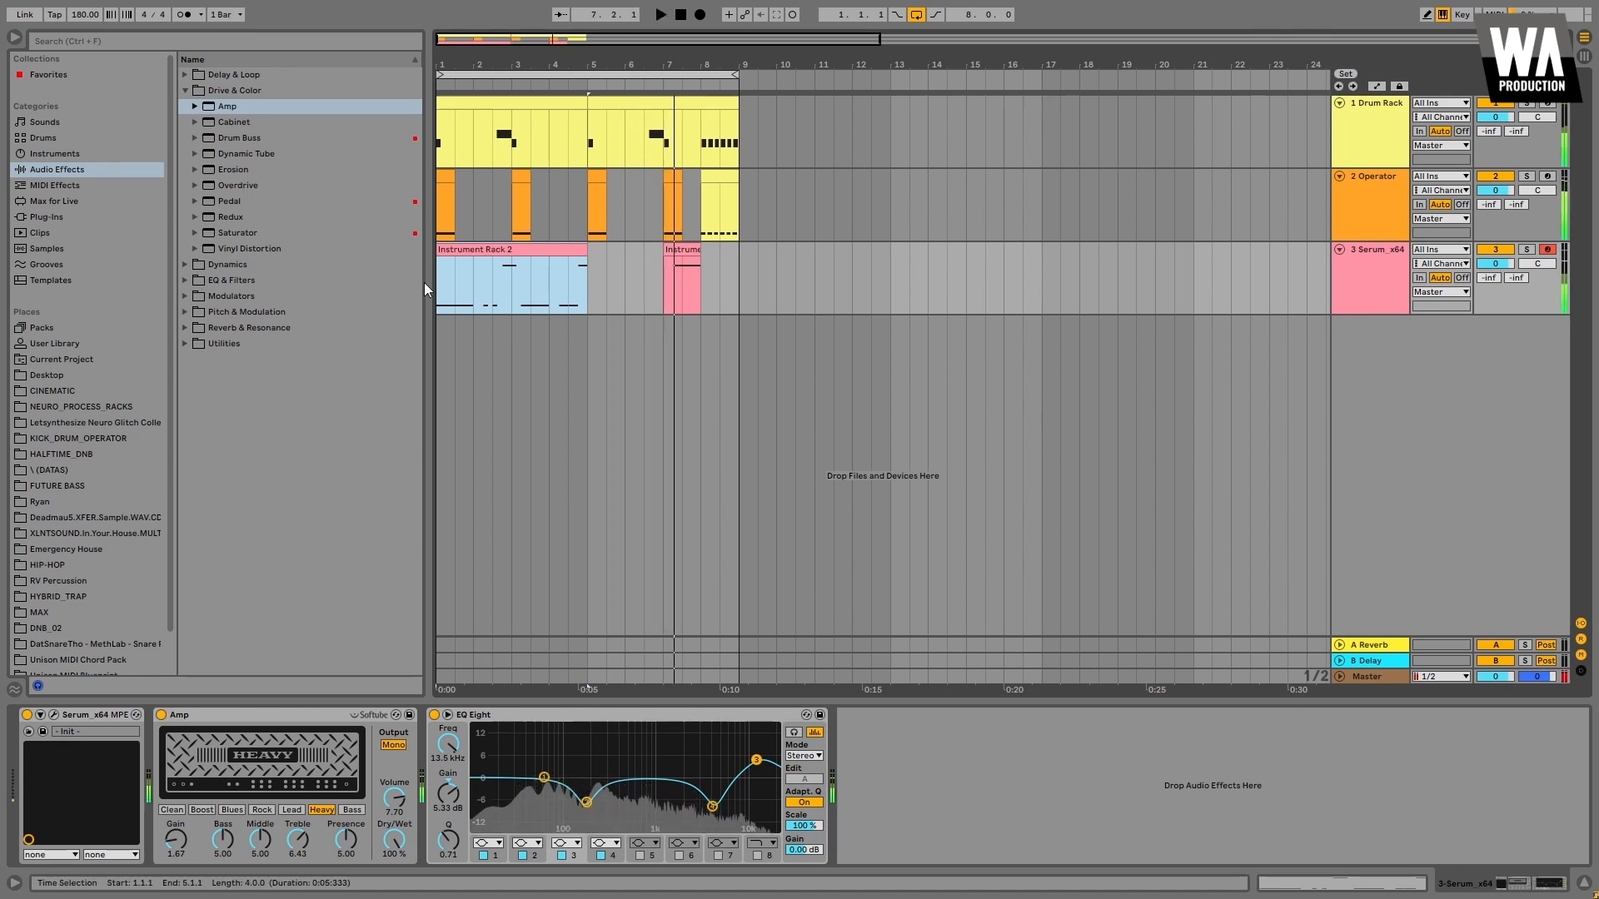
- Add a Reverb after EQ Eight on the Serum track and raise its decay time to 4.34 s
click(185, 327)
drag(208, 233, 999, 760)
drag(1063, 842, 1062, 824)
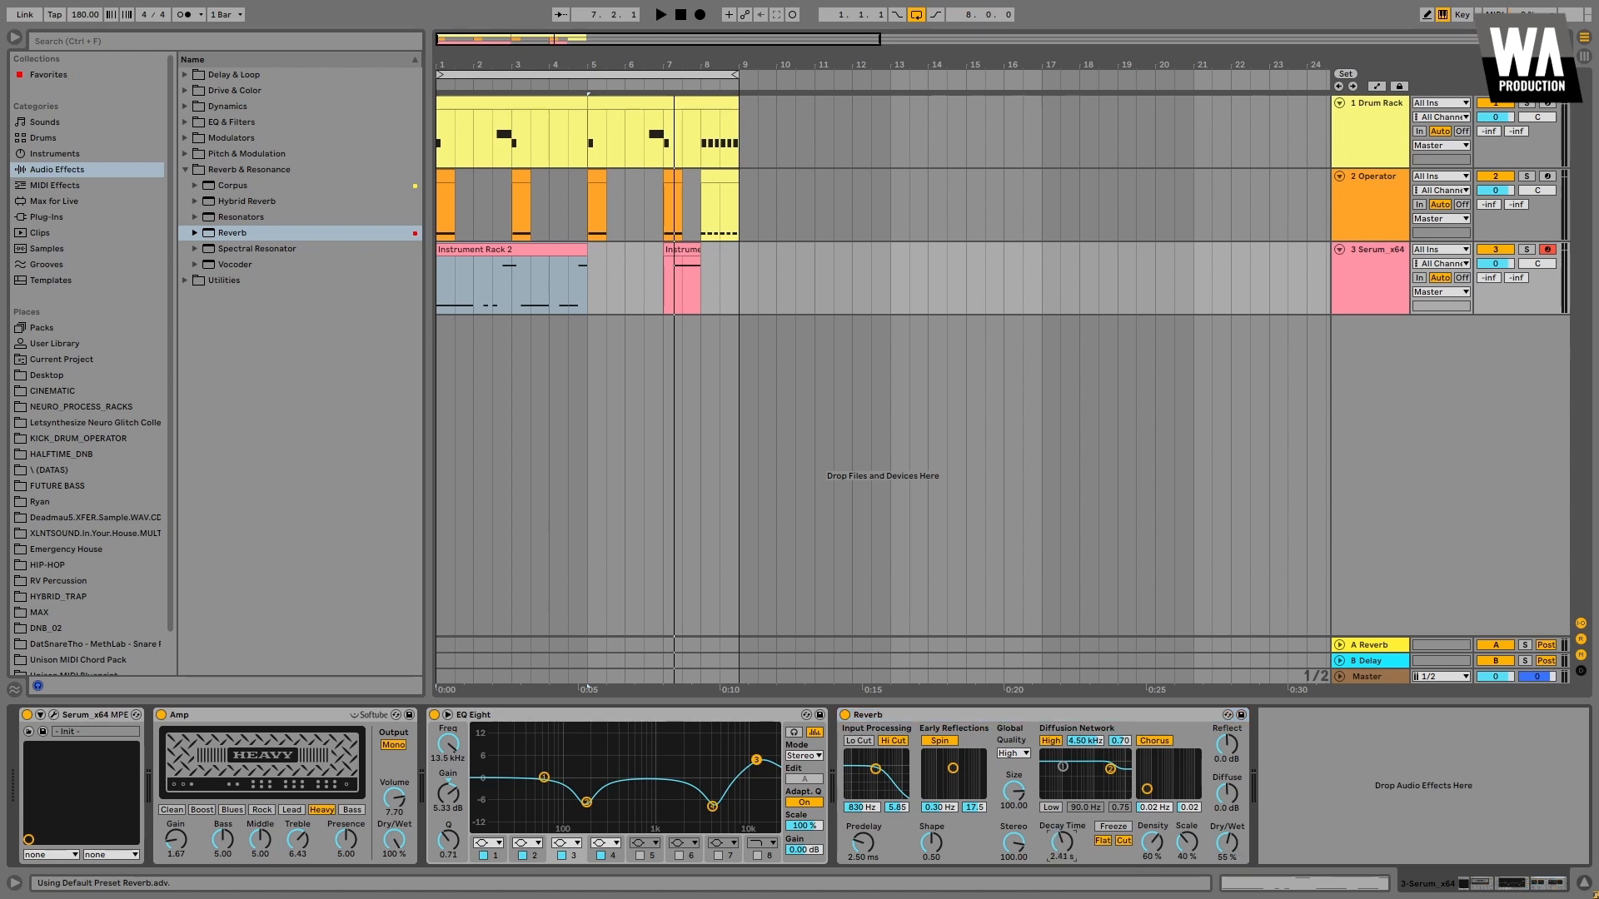
- Automate the Reverb's Dry/Wet from 0% around bar 6 up to about 39% at the bar 7 Serum clip
click(1376, 86)
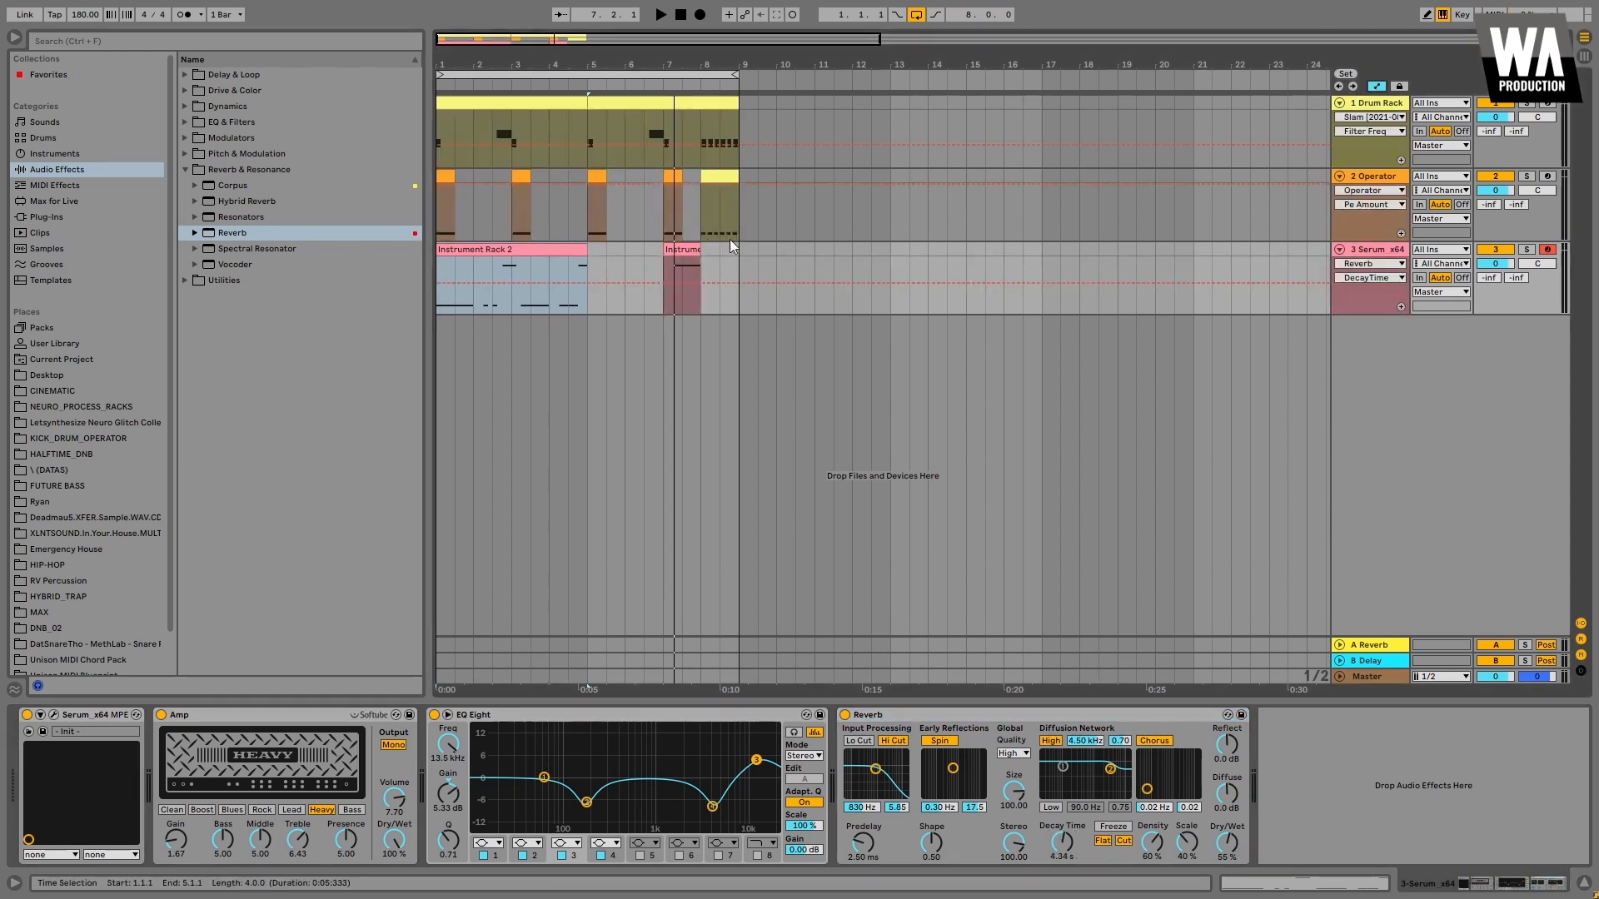
click(1224, 841)
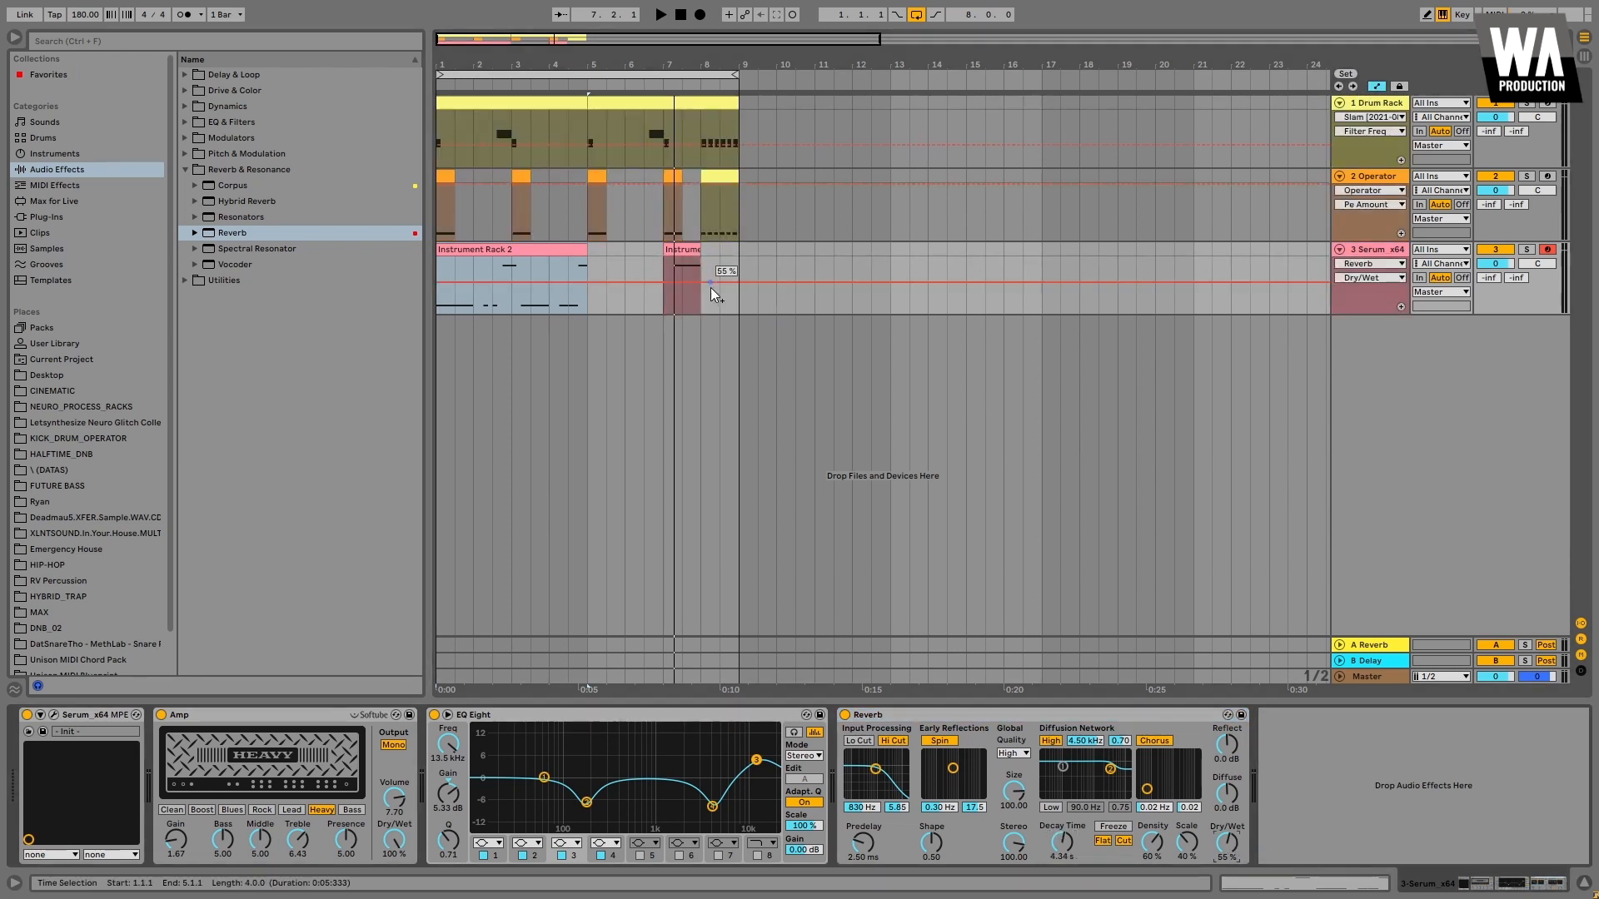
click(677, 283)
drag(626, 283, 626, 314)
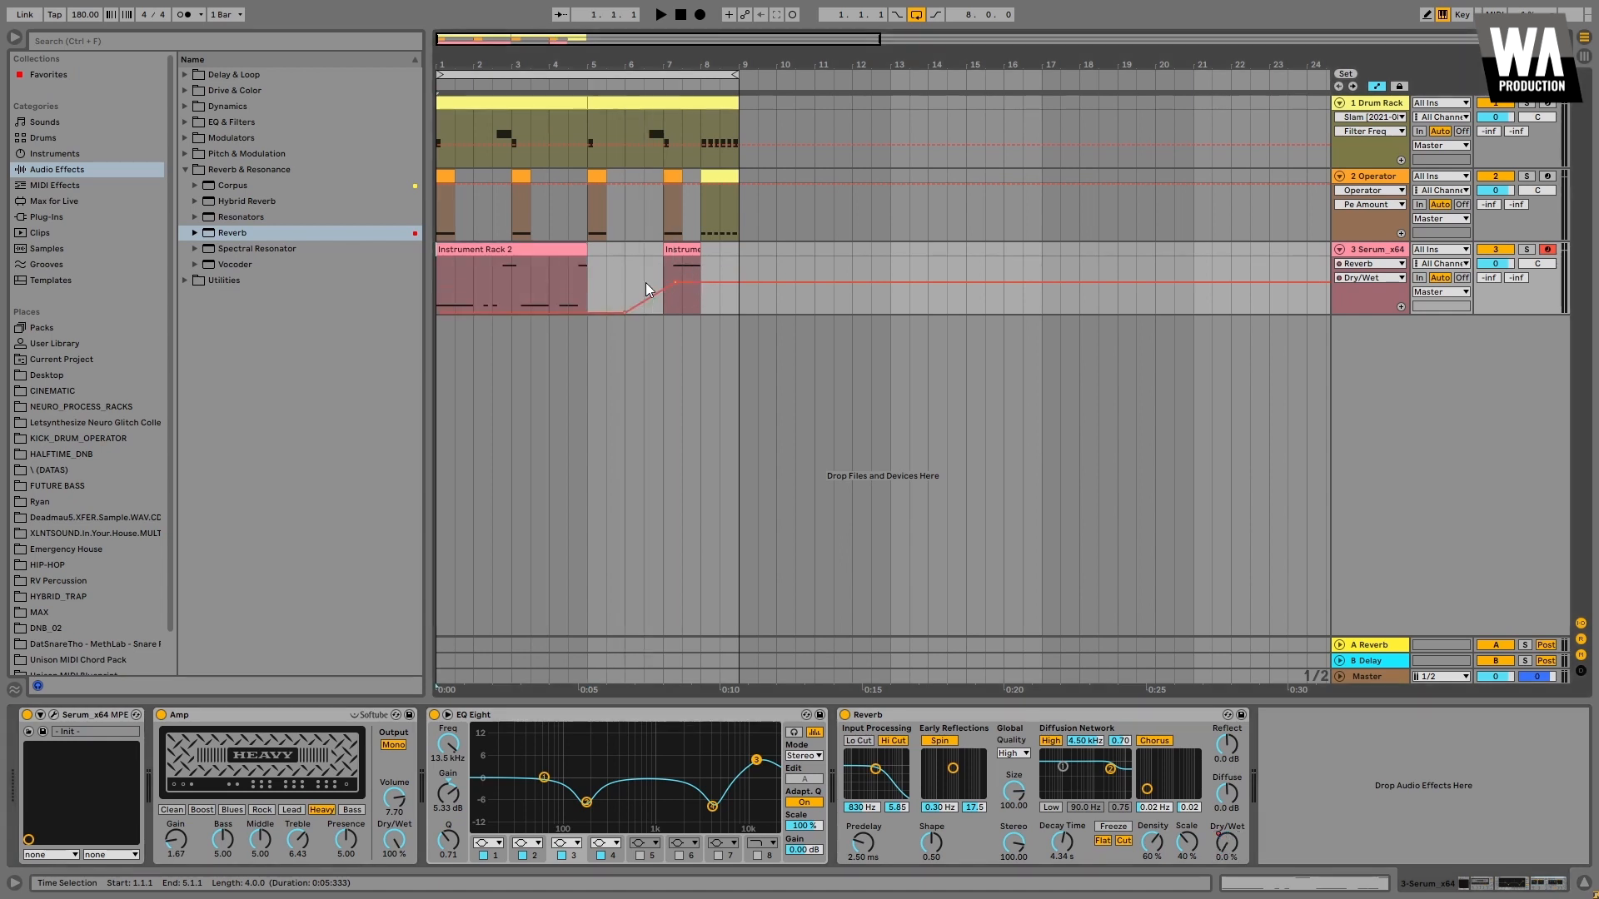
click(661, 266)
key(space)
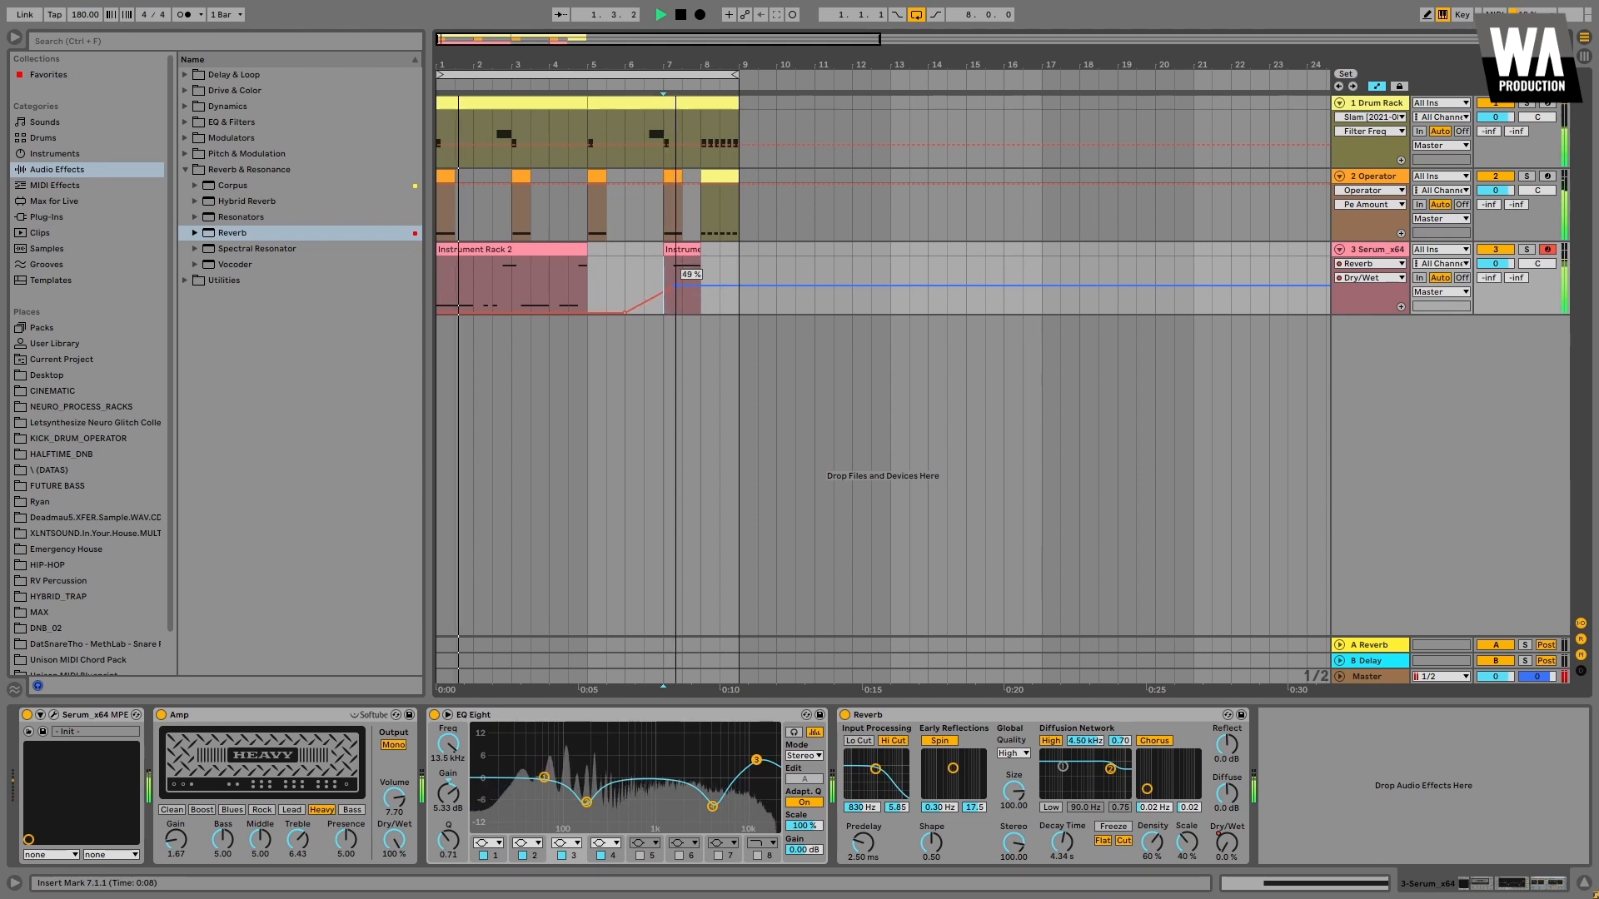
drag(679, 275, 678, 283)
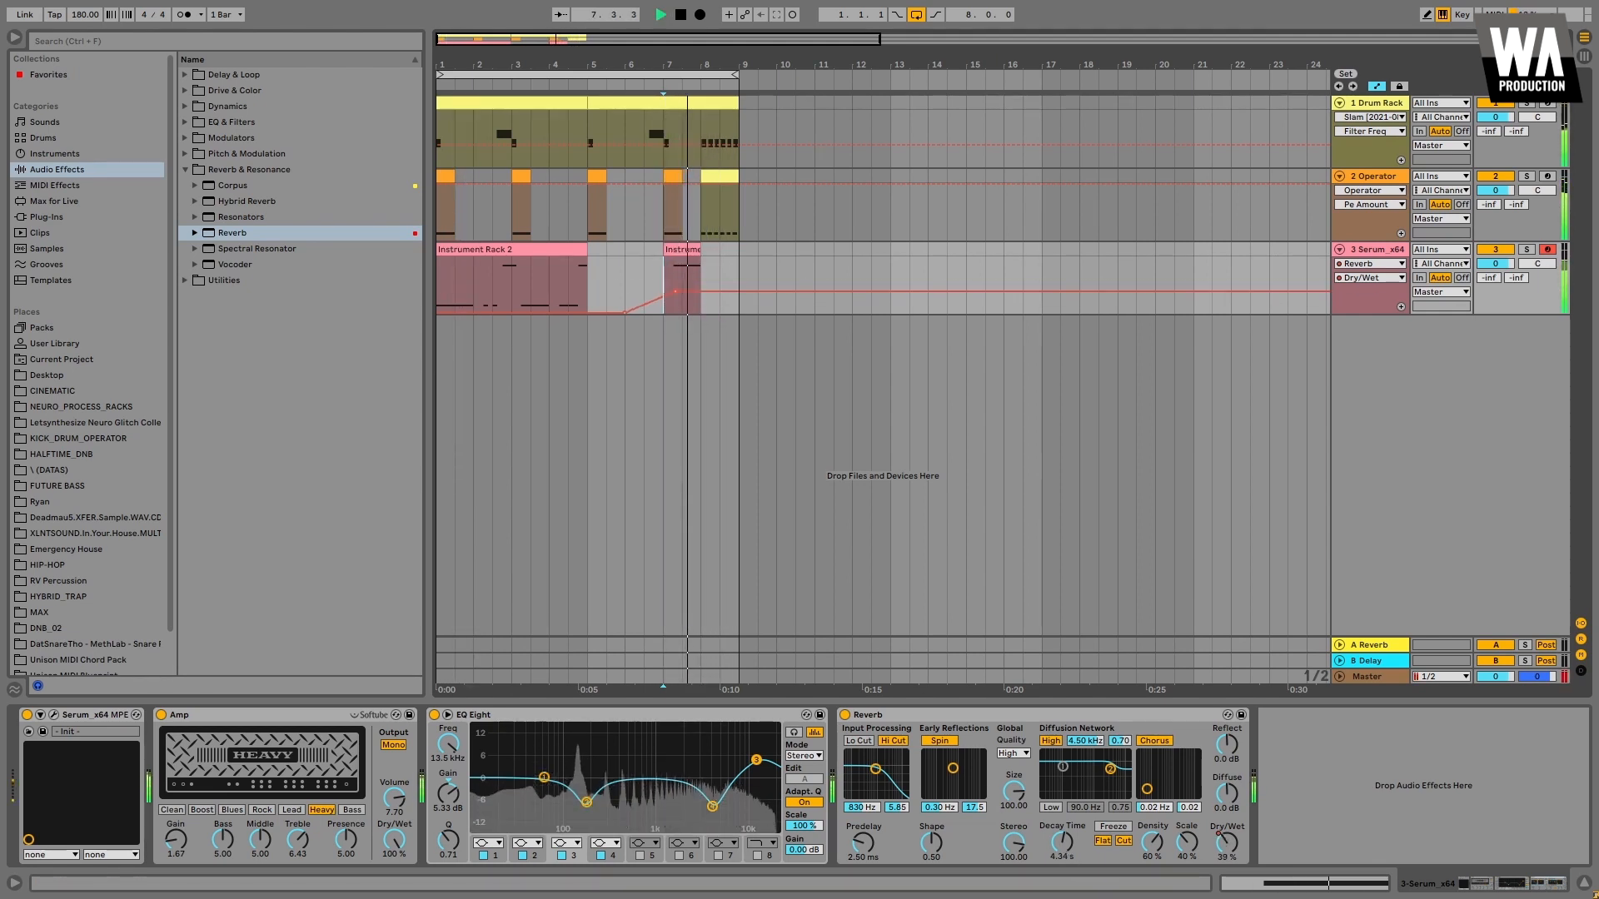
- Raise the Reverb's decay time to 5.21 s and EQ Eight's output gain to about 3.4 dB while auditioning from bar 1
click(1061, 844)
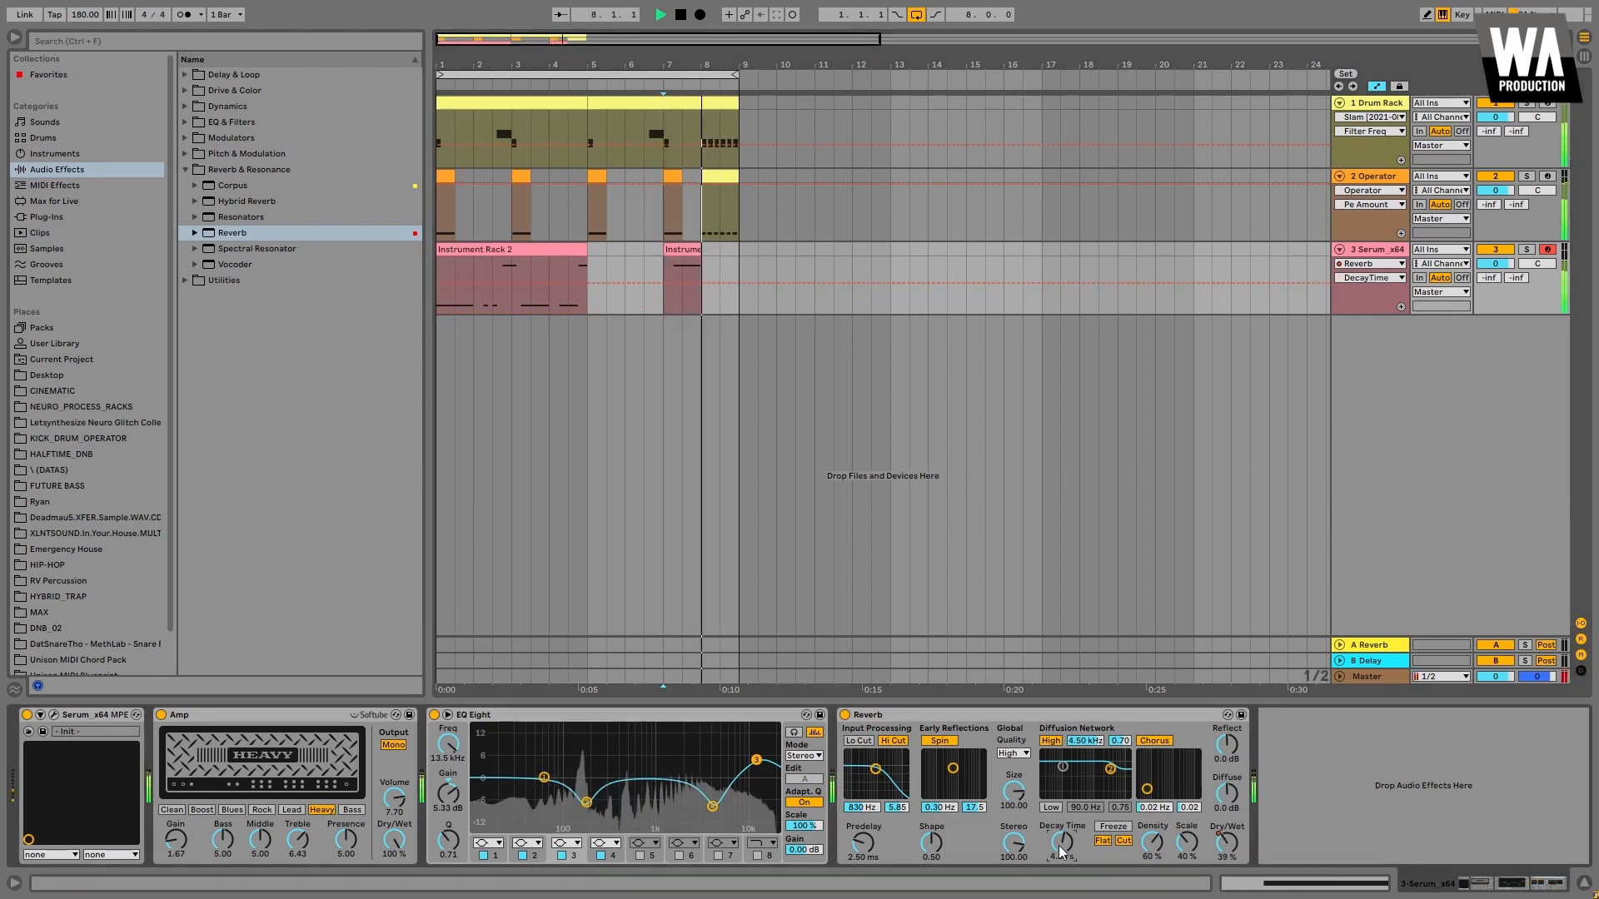
click(538, 249)
click(538, 250)
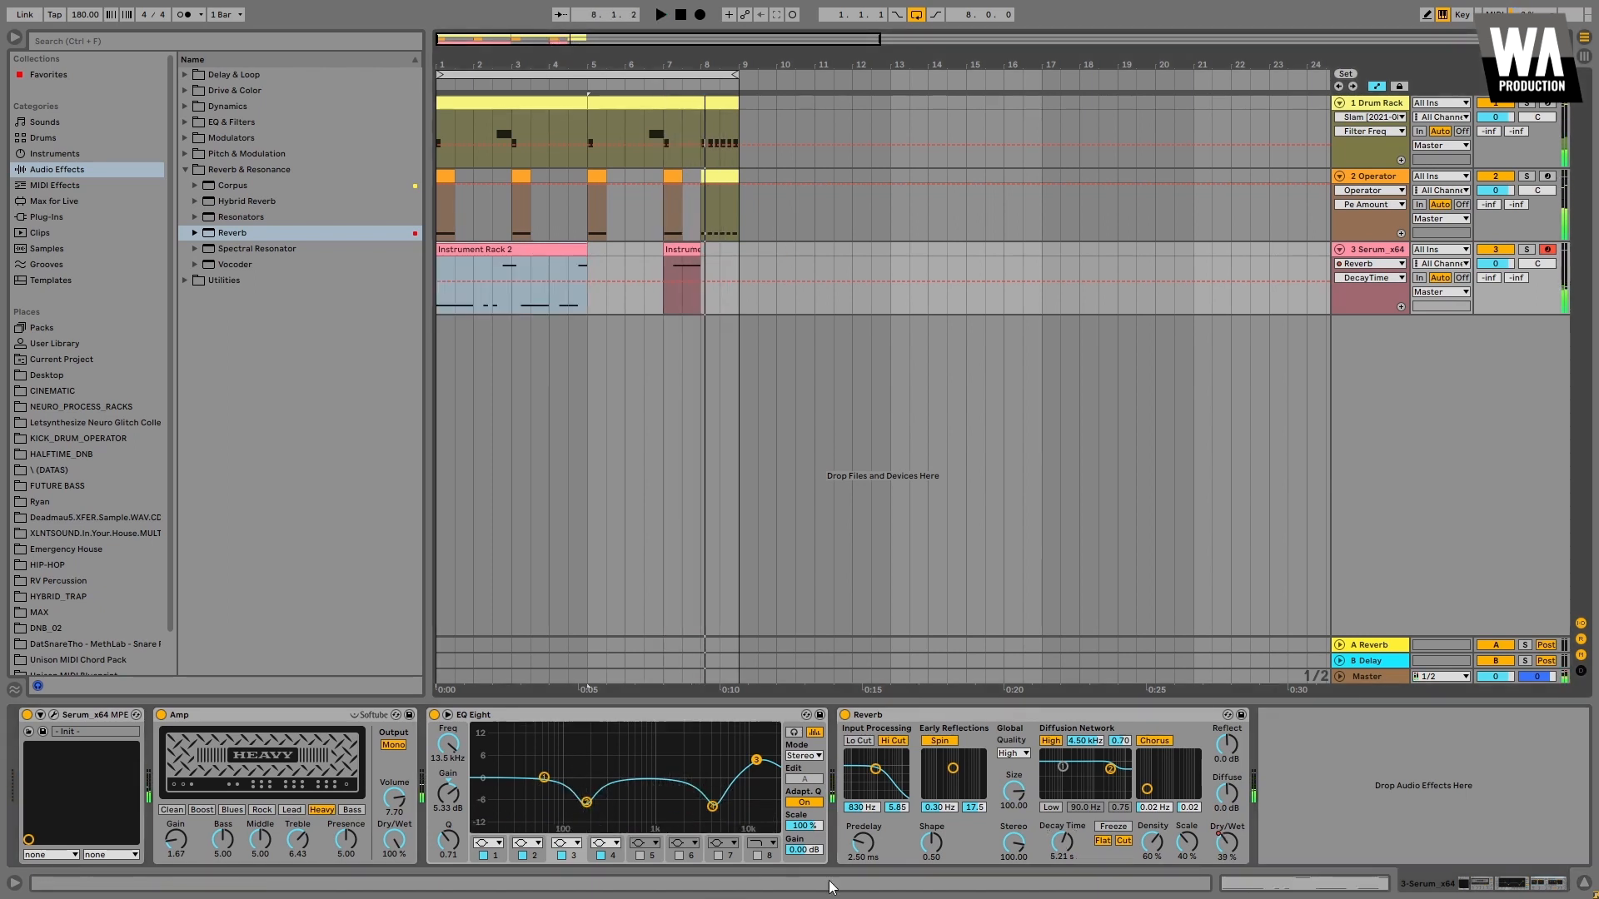
drag(816, 858, 816, 841)
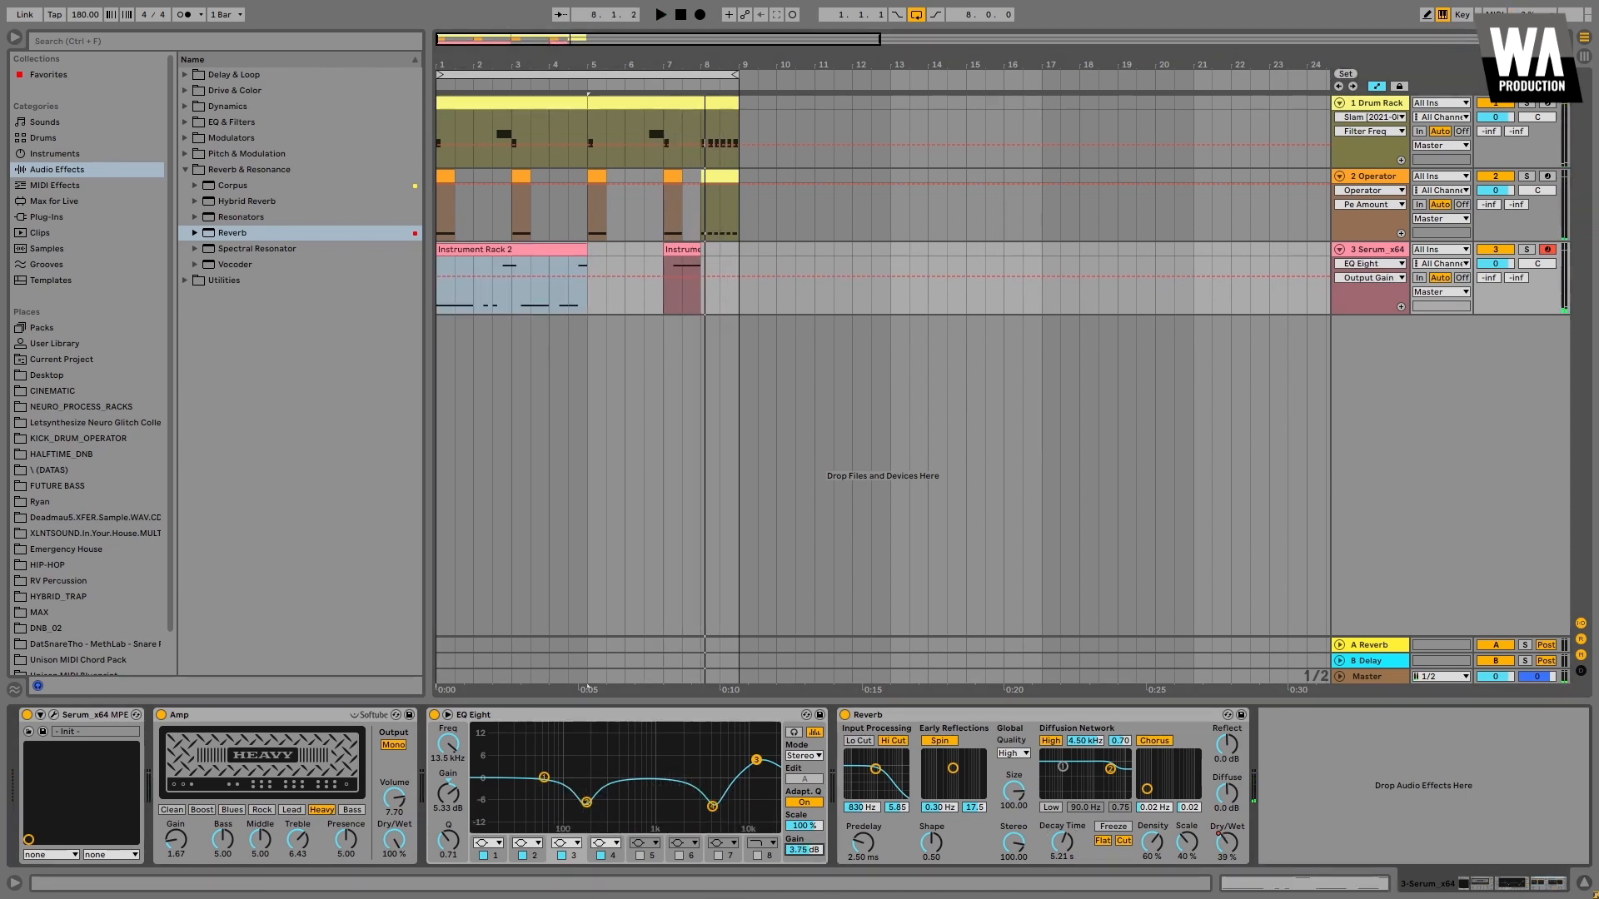
key(space)
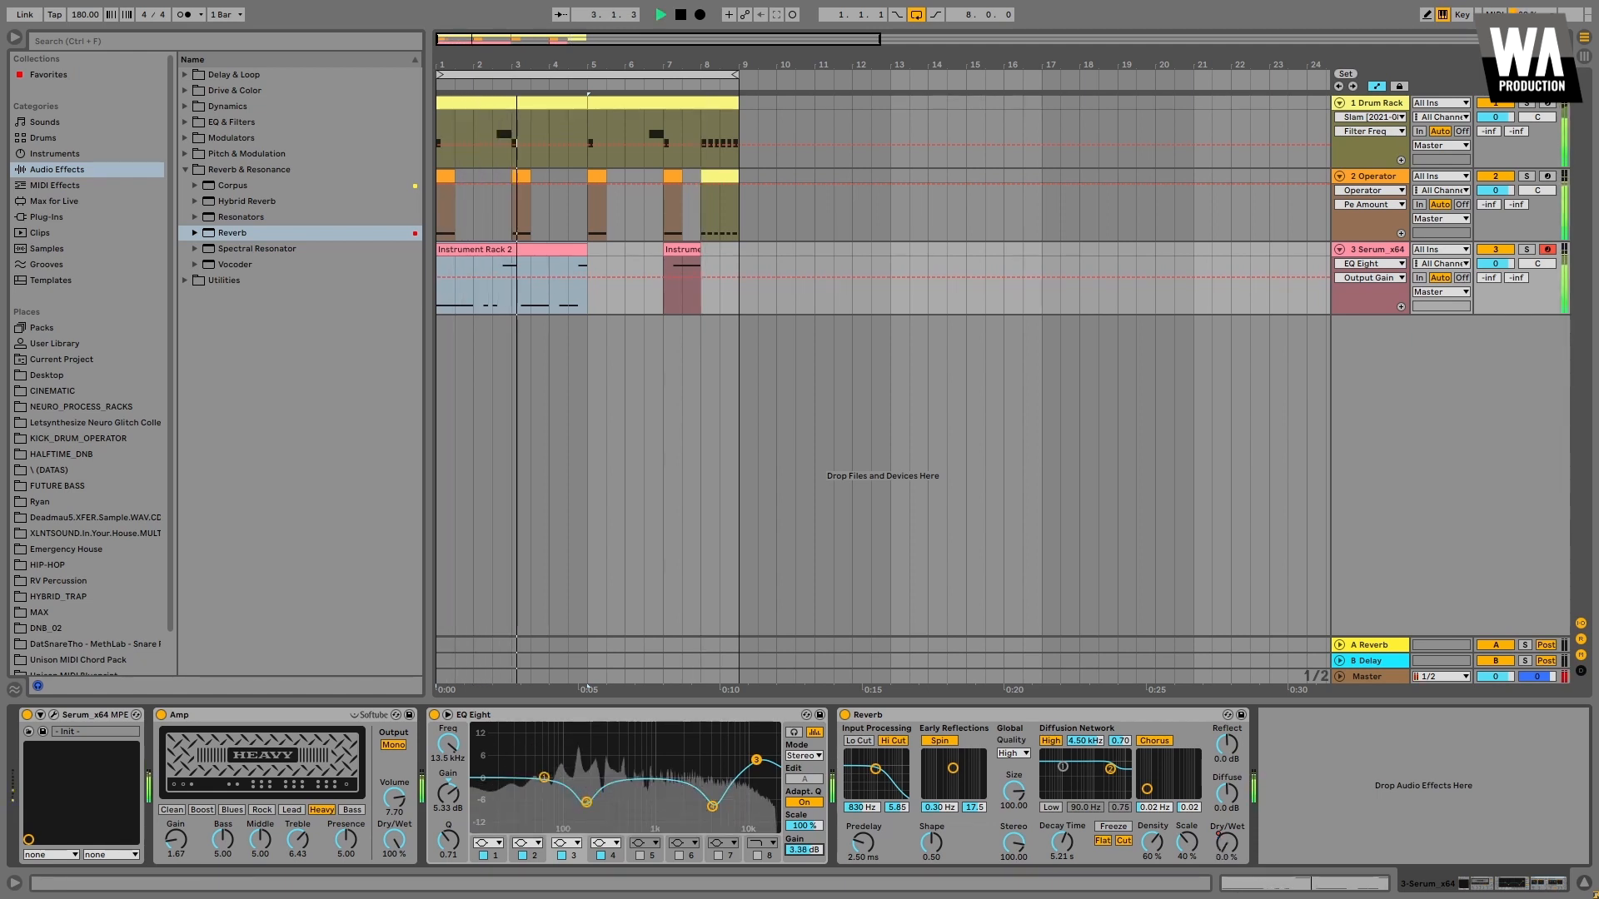
- Automate EQ Eight's output gain to rise from about 2.06 dB just before the bar 7 Serum clip
click(645, 280)
drag(657, 280, 657, 274)
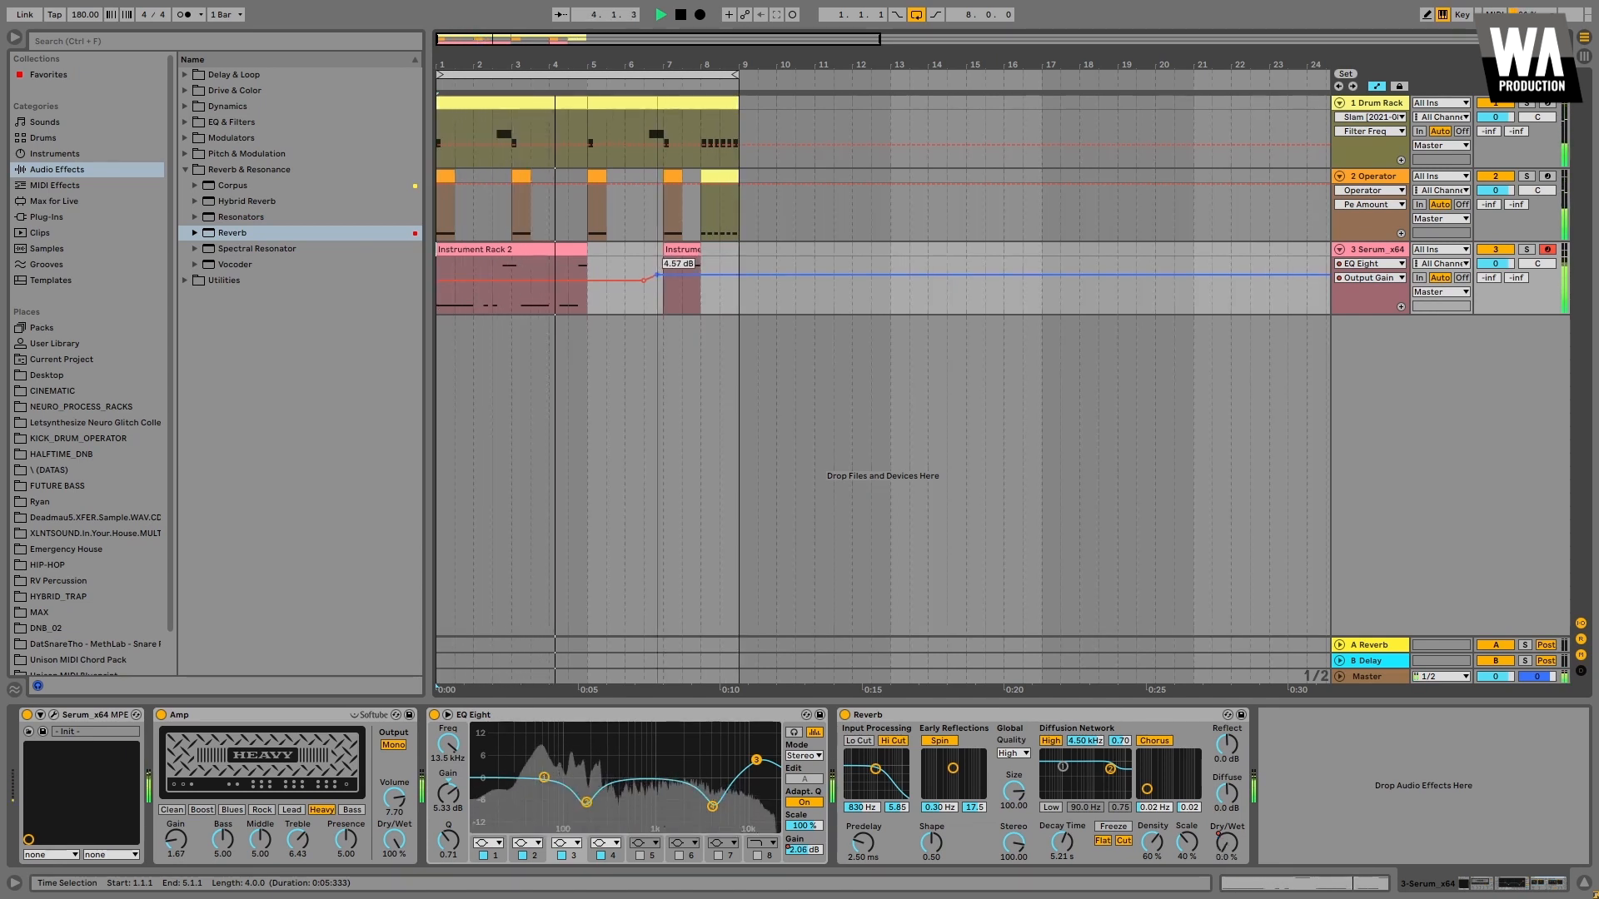
drag(659, 275, 657, 277)
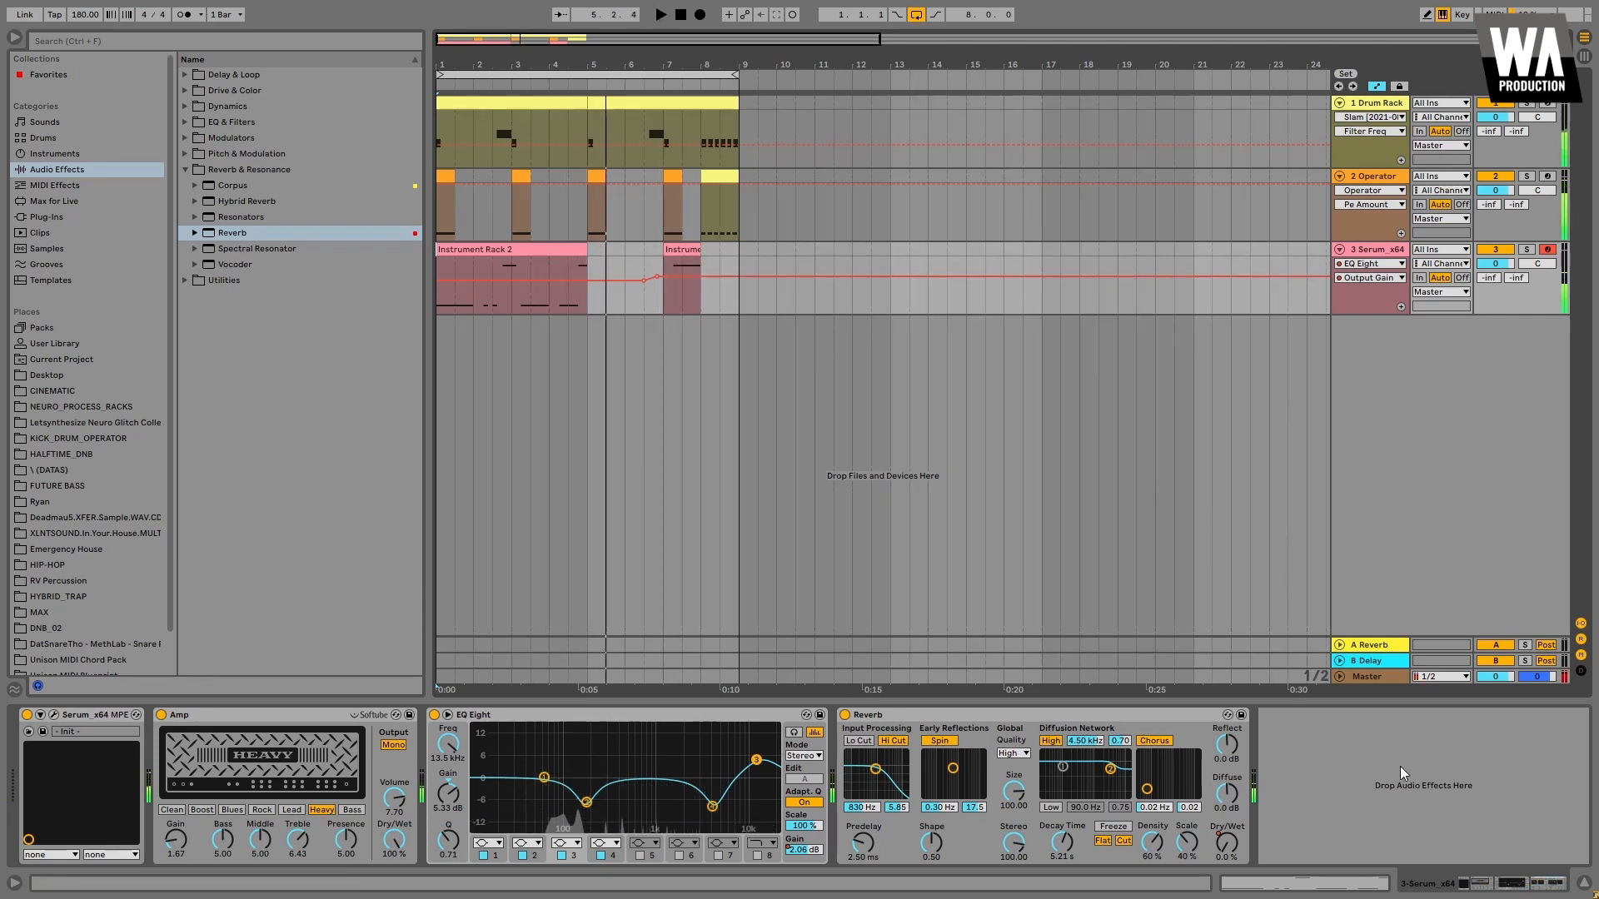
- Hide the device chain and the automation, and enlarge the eight-bar section in the arrangement
click(1585, 885)
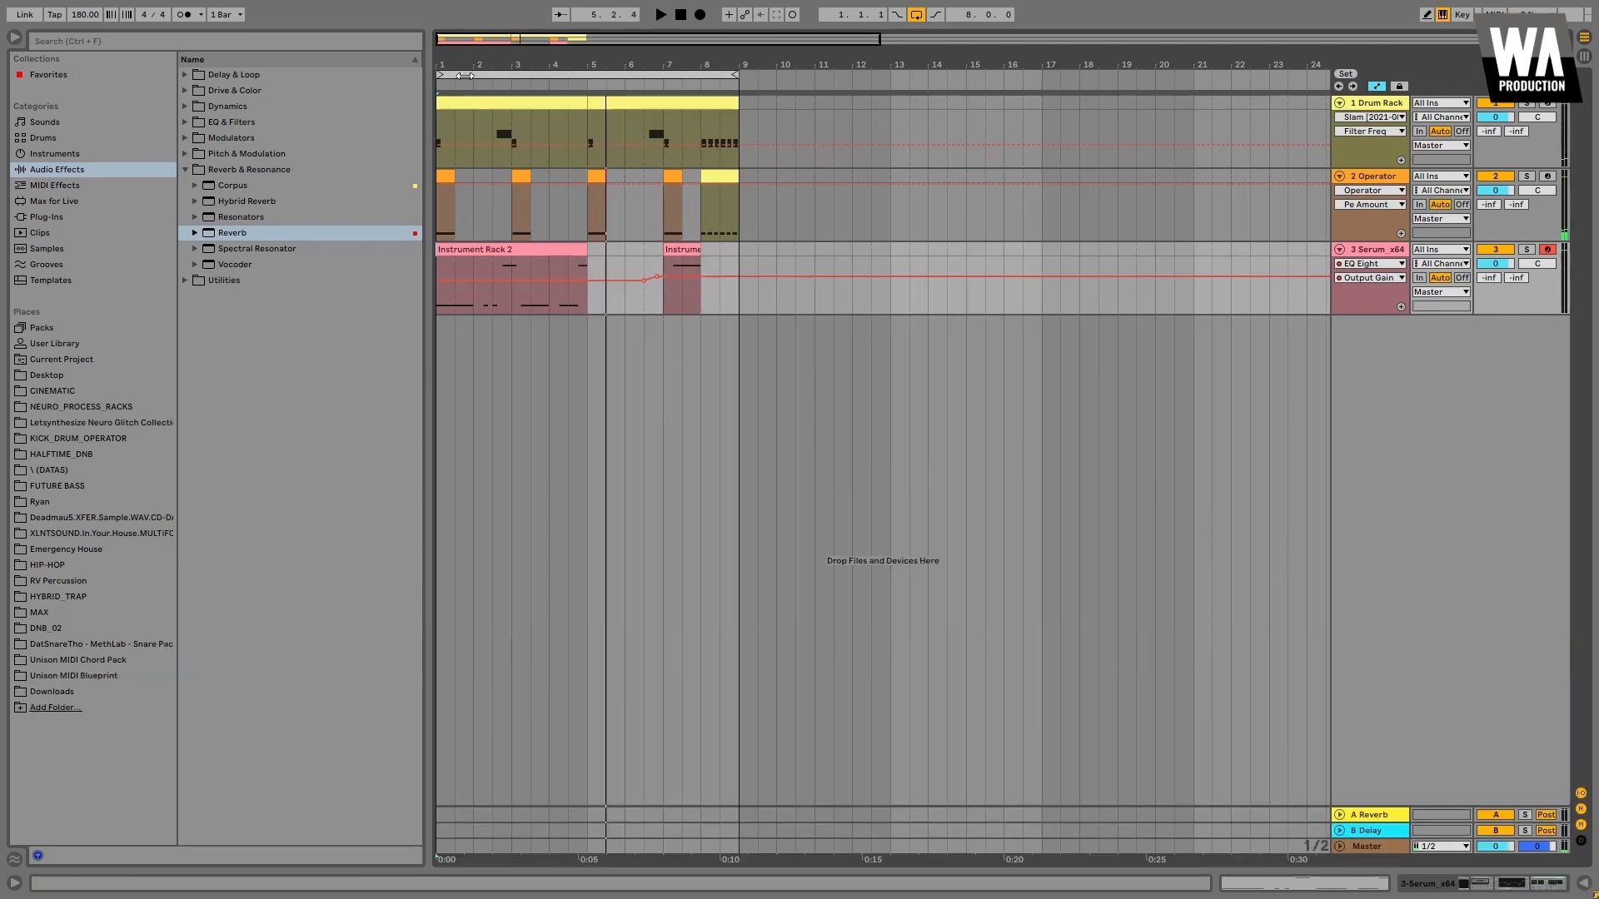
drag(454, 66, 477, 66)
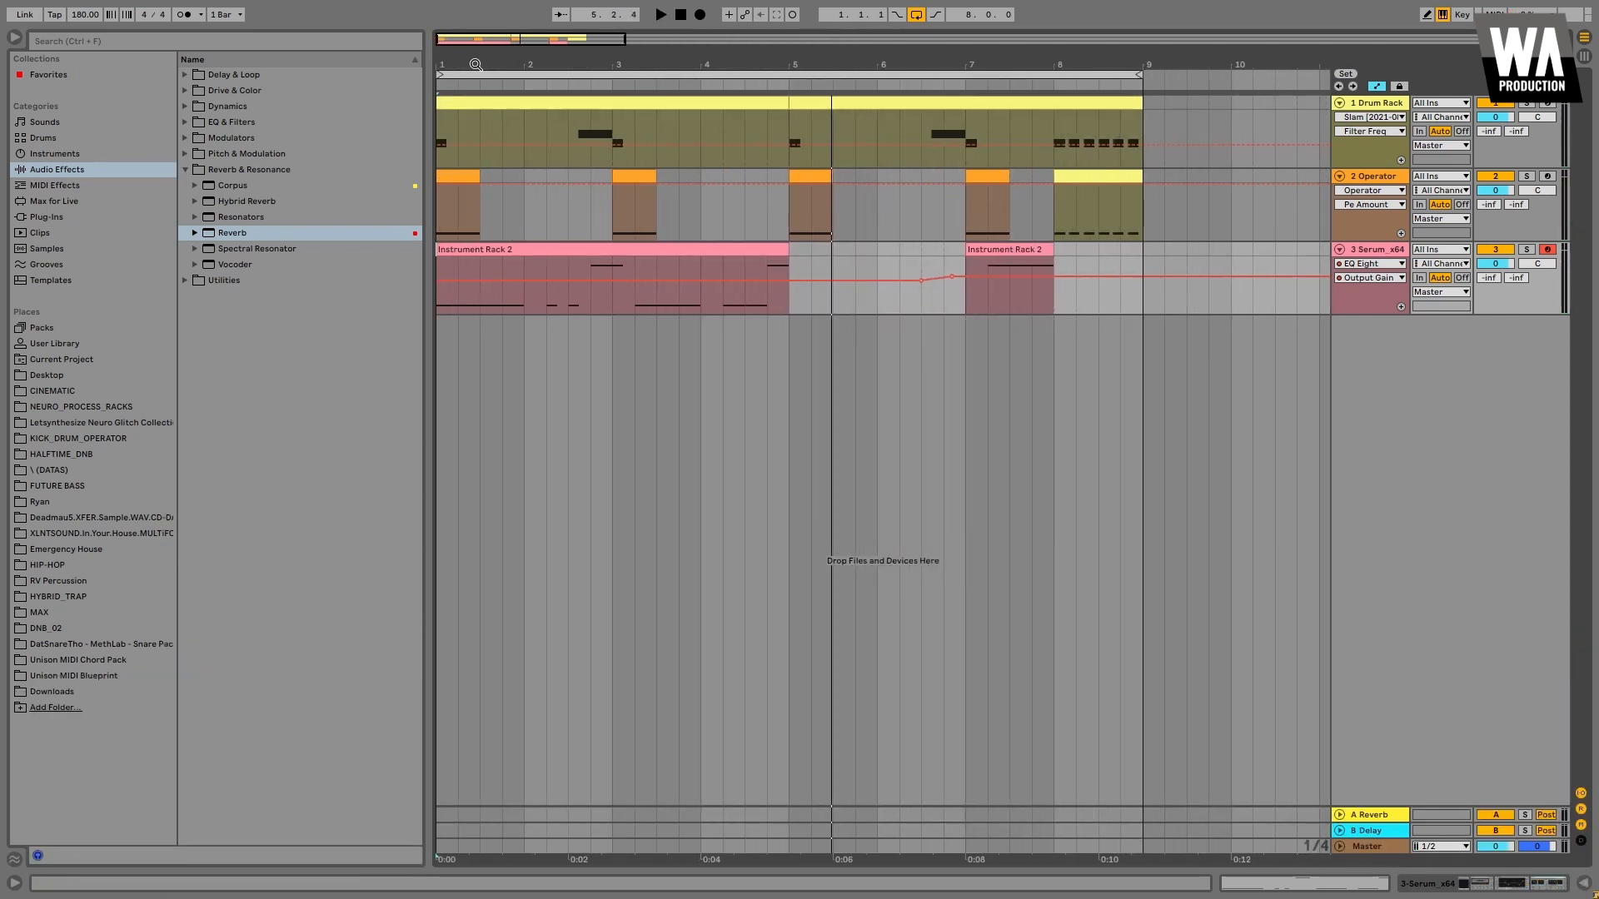
click(1378, 86)
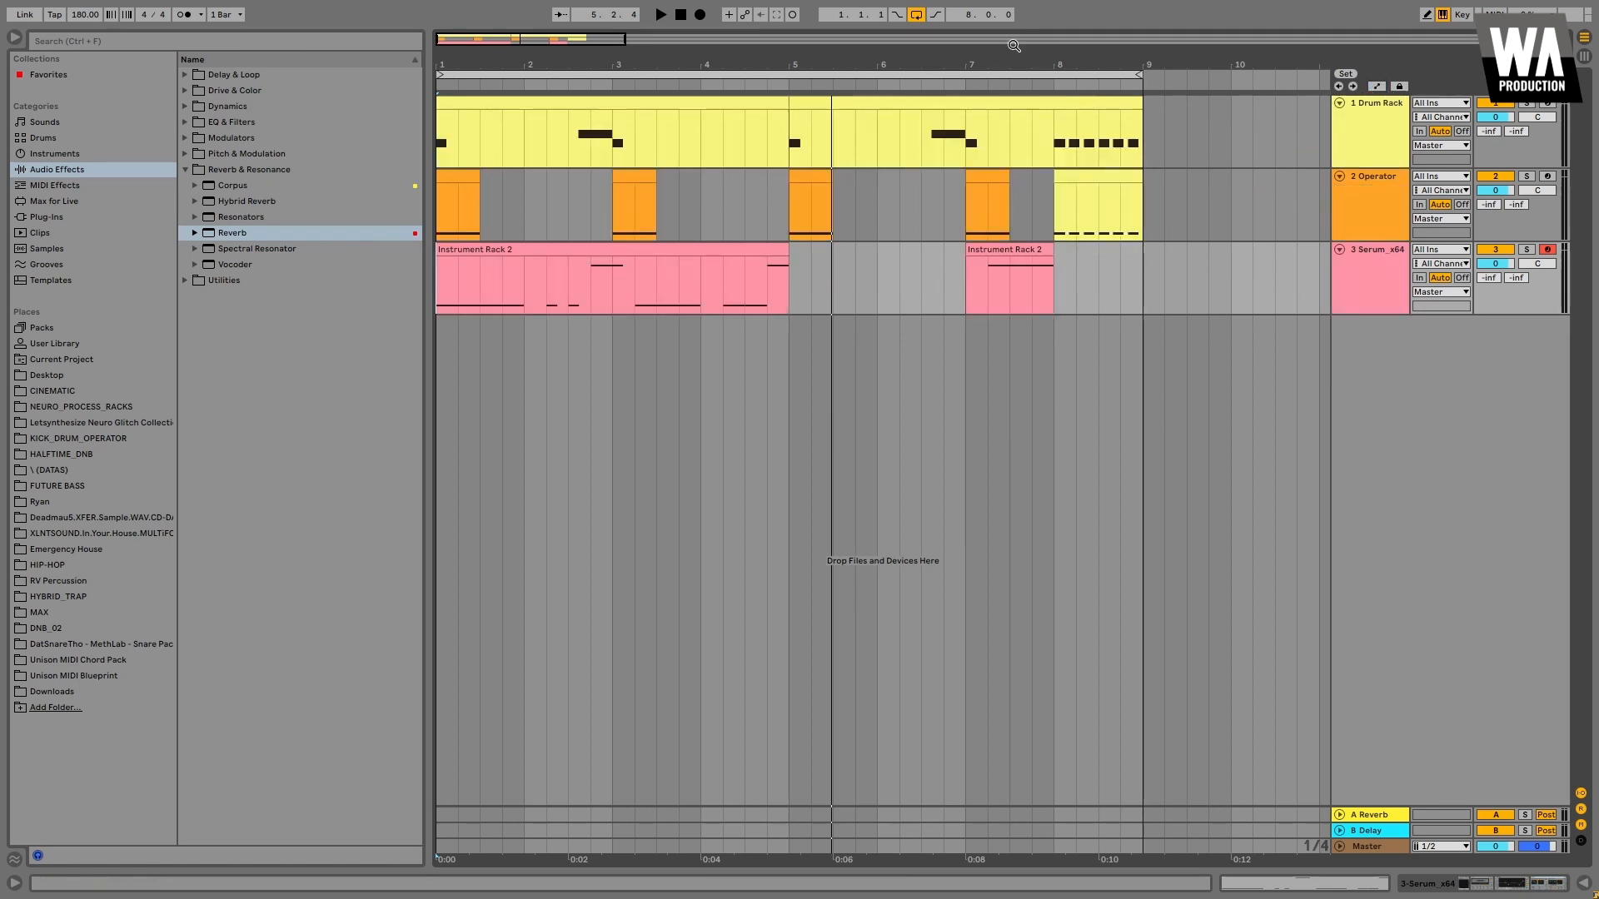